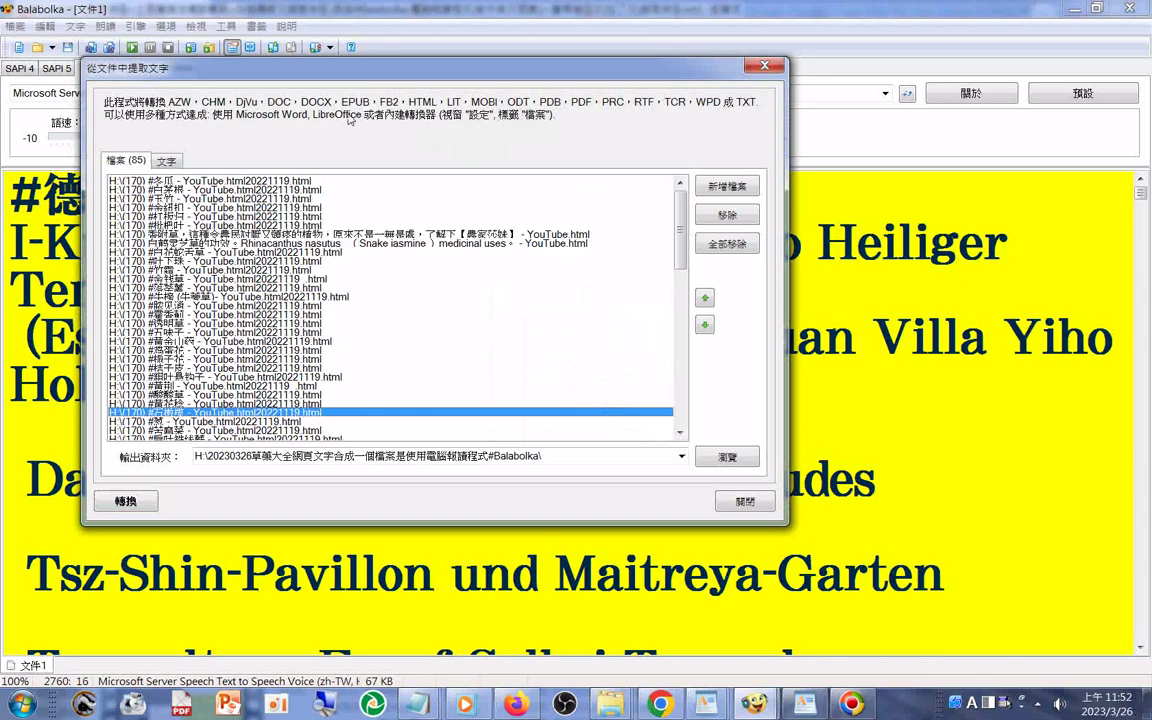
- Open the 20230326草藥大全 output folder on drive H: and open 20230326.txt from it
mouse_move(610, 704)
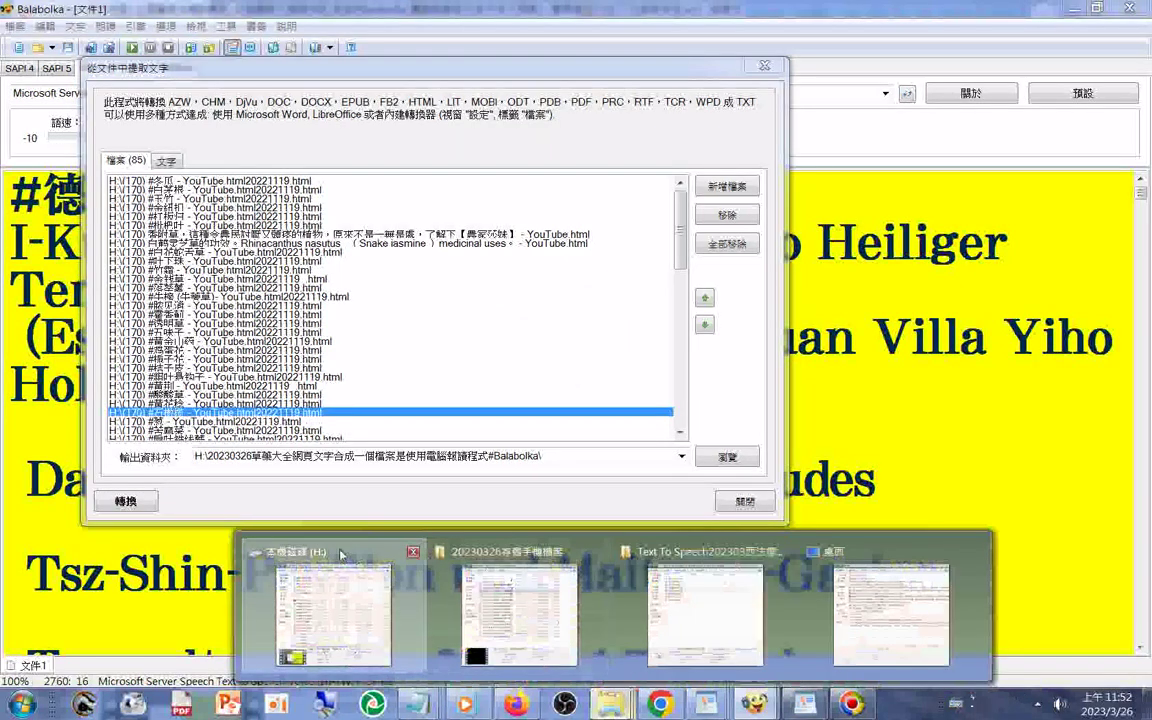
click(330, 650)
right_click(262, 333)
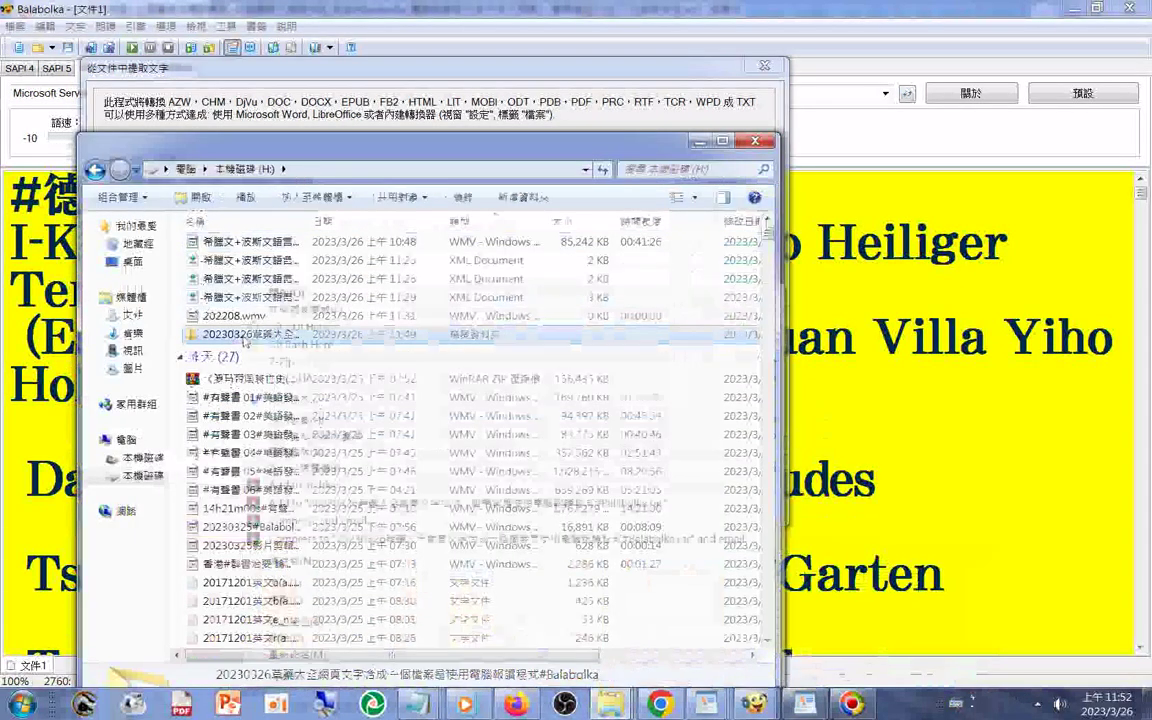
click(300, 309)
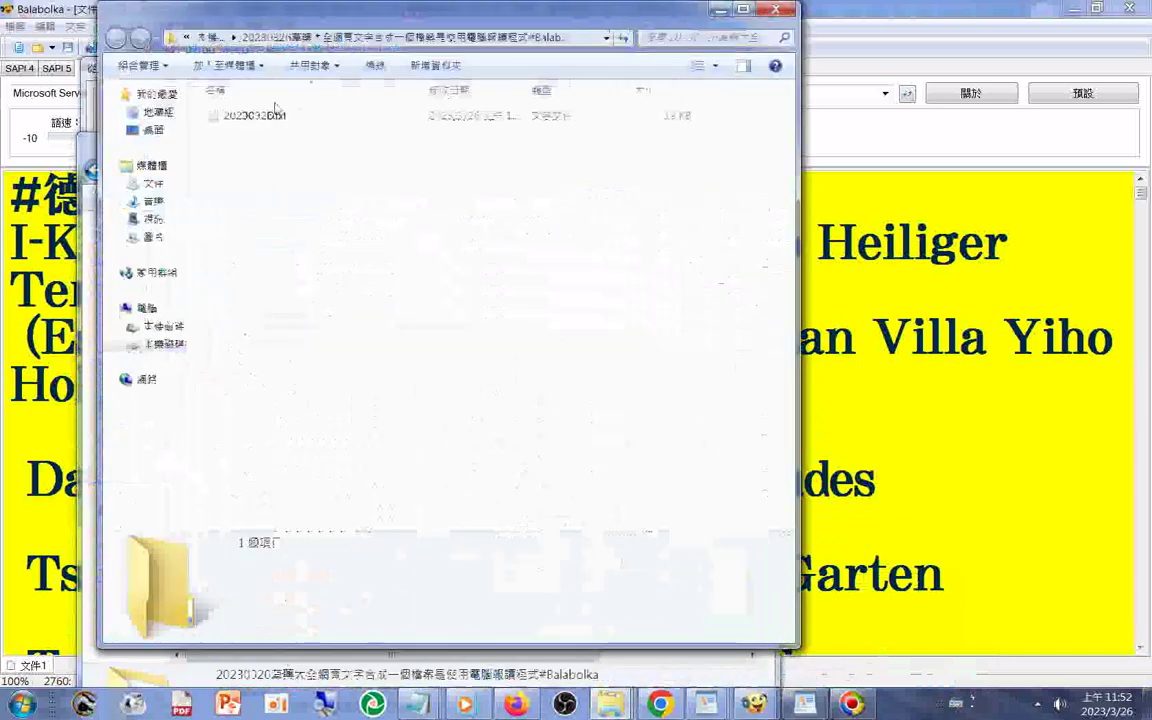
click(267, 121)
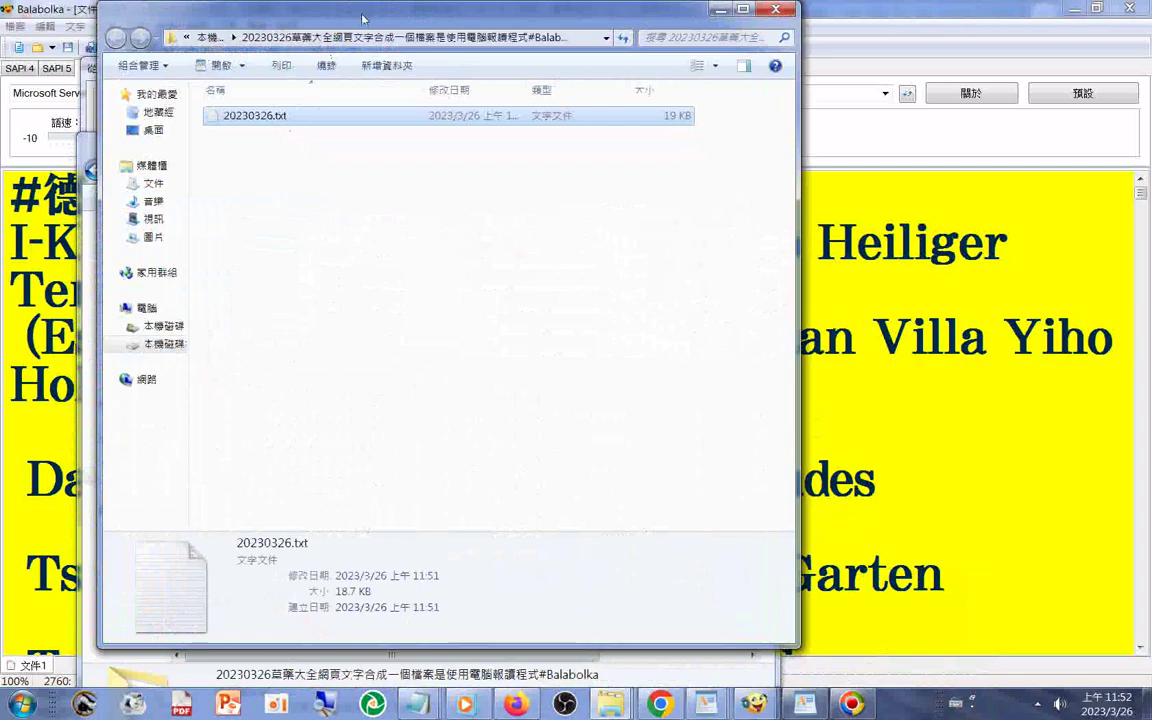
drag(363, 18, 773, 78)
double_click(672, 177)
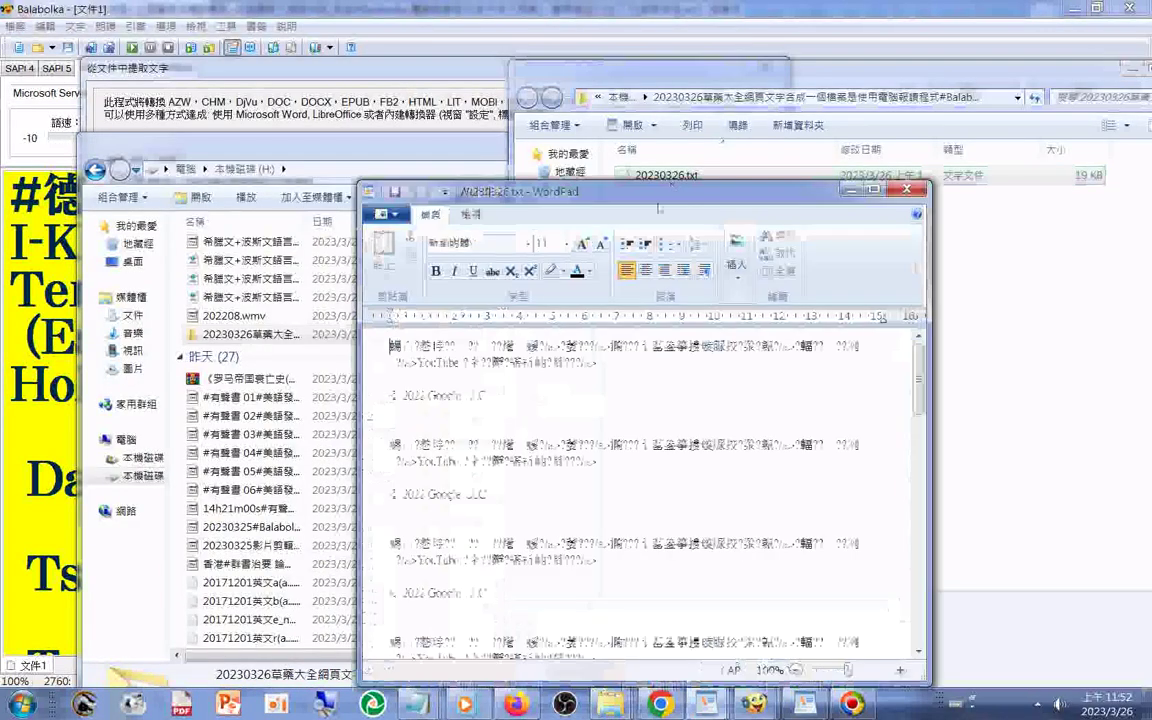
drag(660, 200, 692, 50)
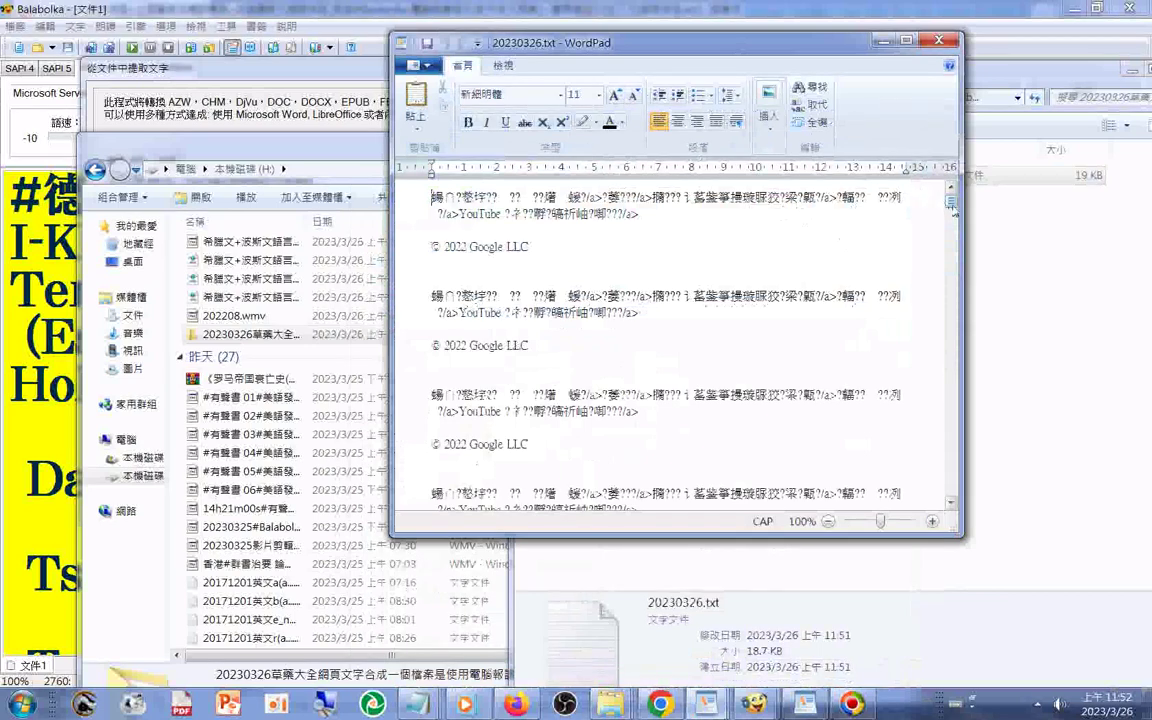
- Review the extracted text in 20230326.txt from start to end, and close the document
scroll(920, 299, down, 5)
scroll(920, 299, down, 10)
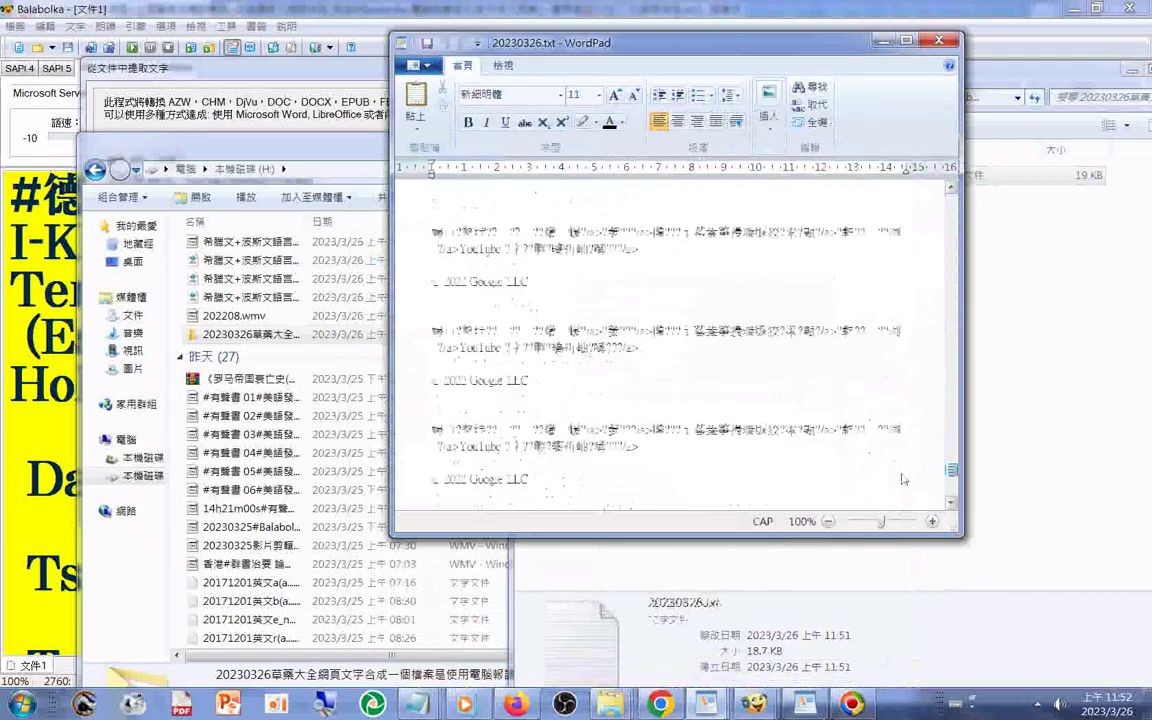
scroll(903, 479, up, 15)
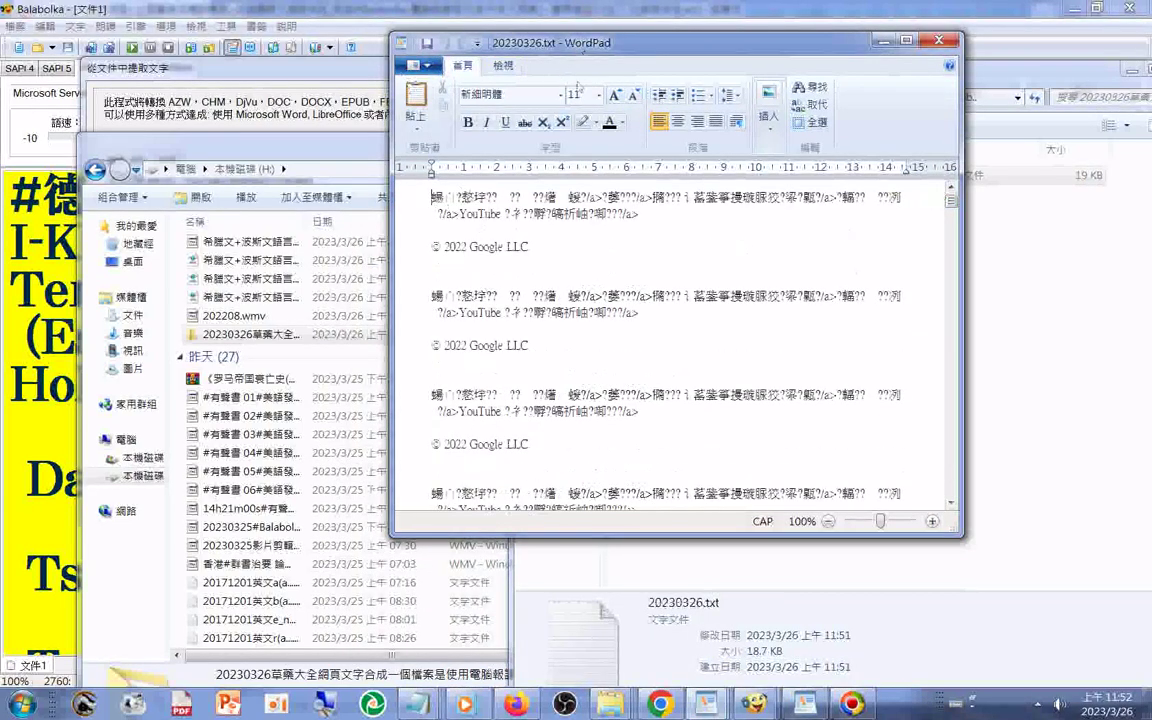
drag(578, 42, 498, 352)
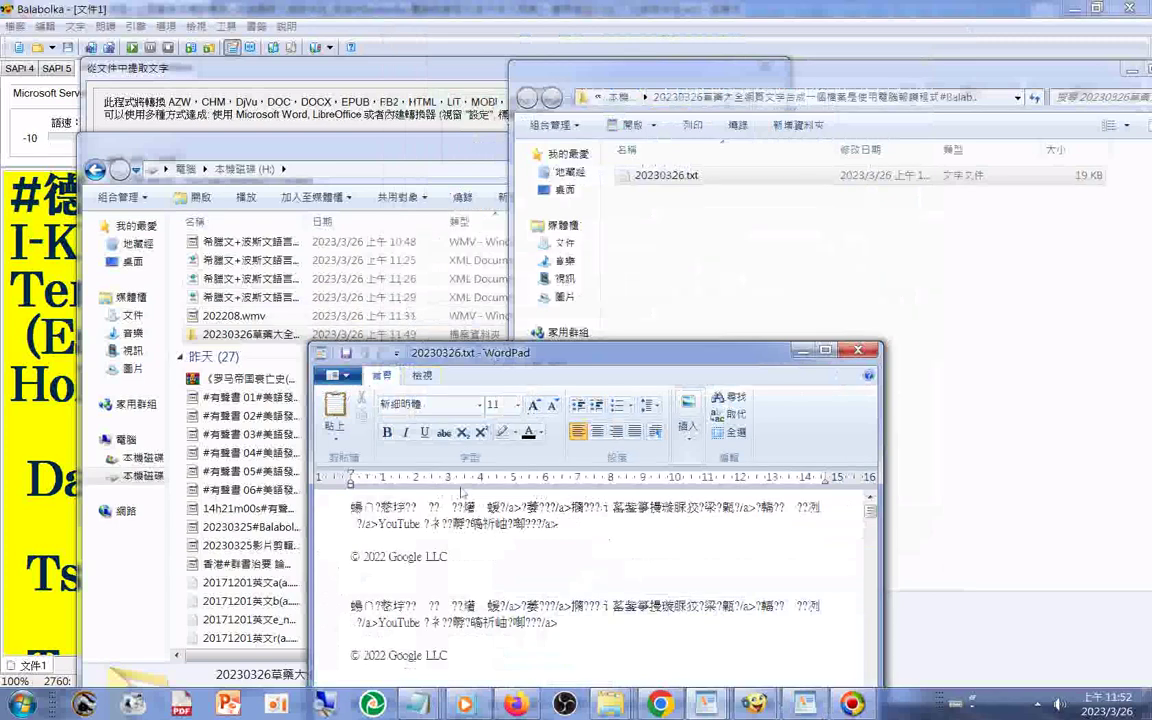
click(858, 351)
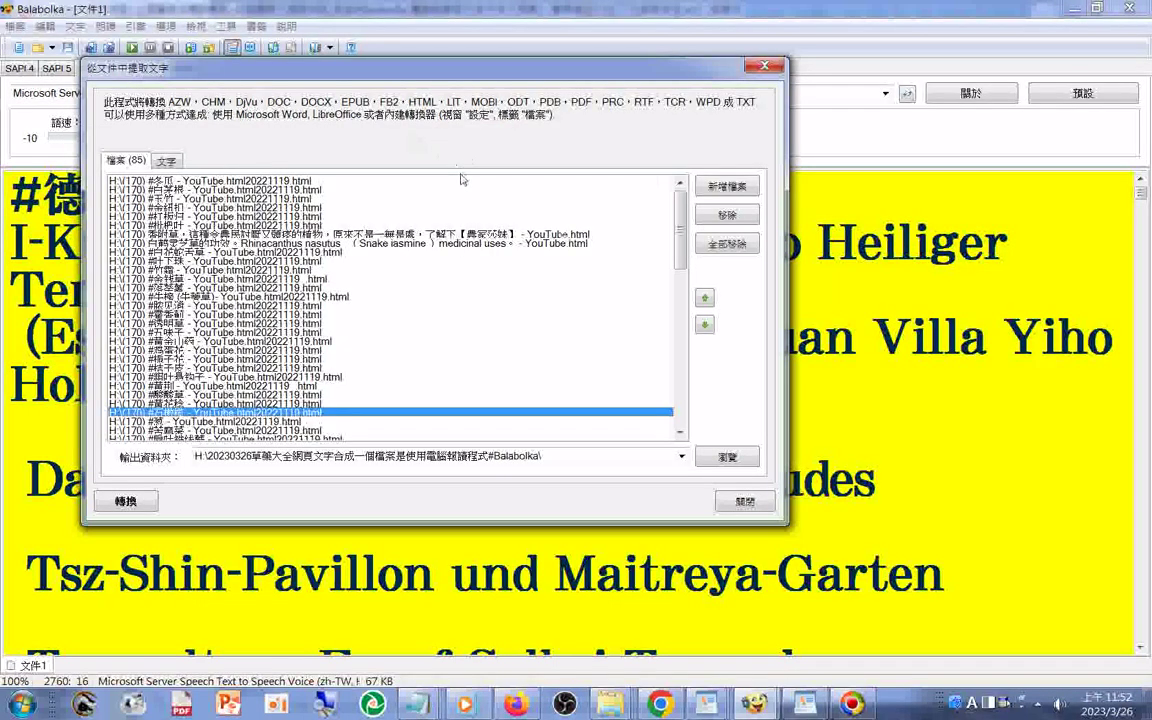
- Start converting the listed HTML files with ANSI encoding, combining all text into one file named 20230326
click(166, 162)
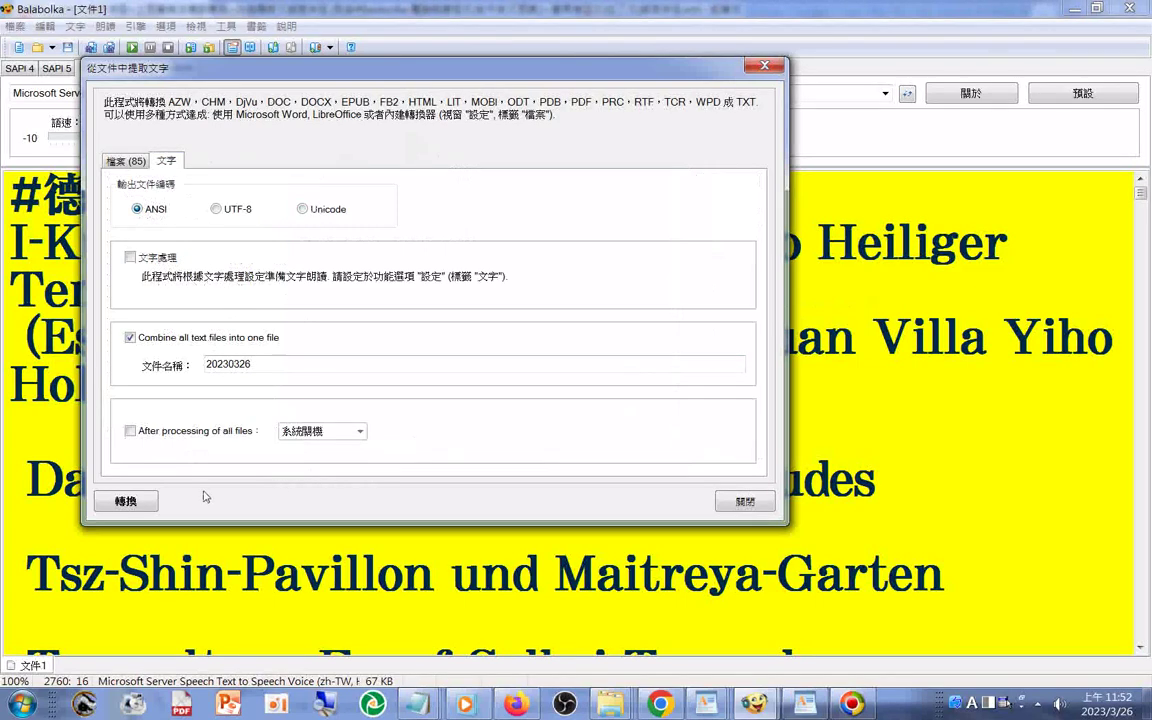
drag(464, 74, 547, 83)
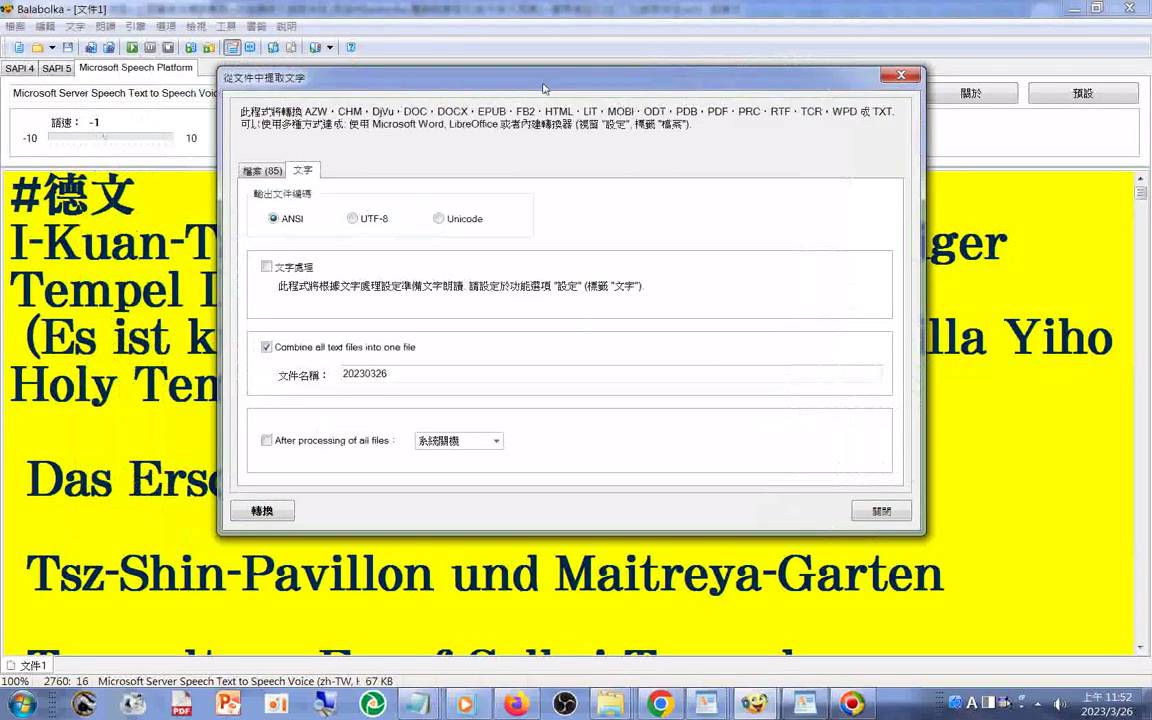
click(262, 512)
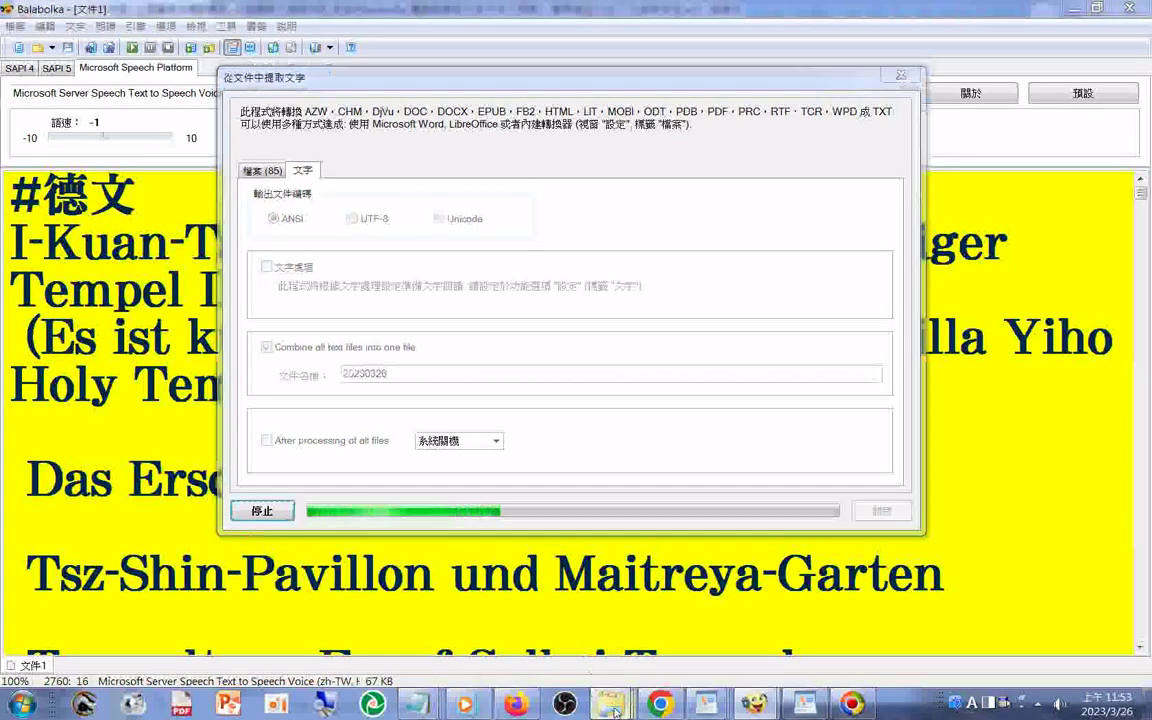
- Check the existing 20230326.txt in the output folder and let the new conversion overwrite it
mouse_move(610, 704)
click(978, 581)
click(676, 178)
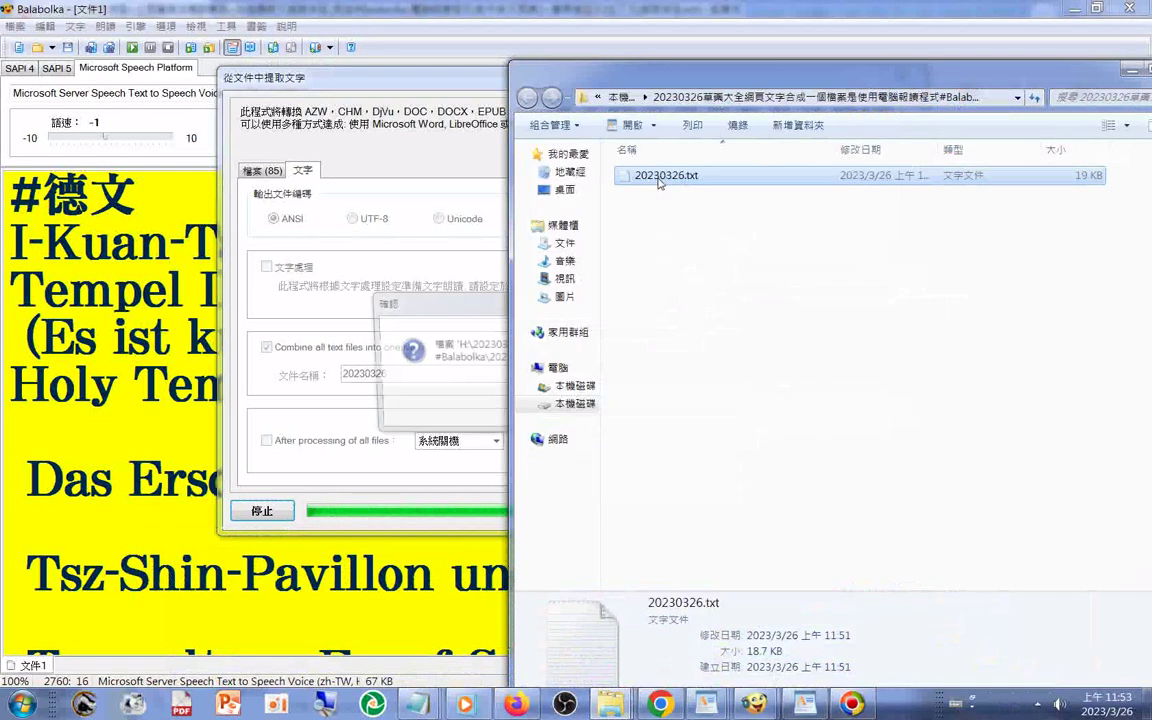
click(469, 320)
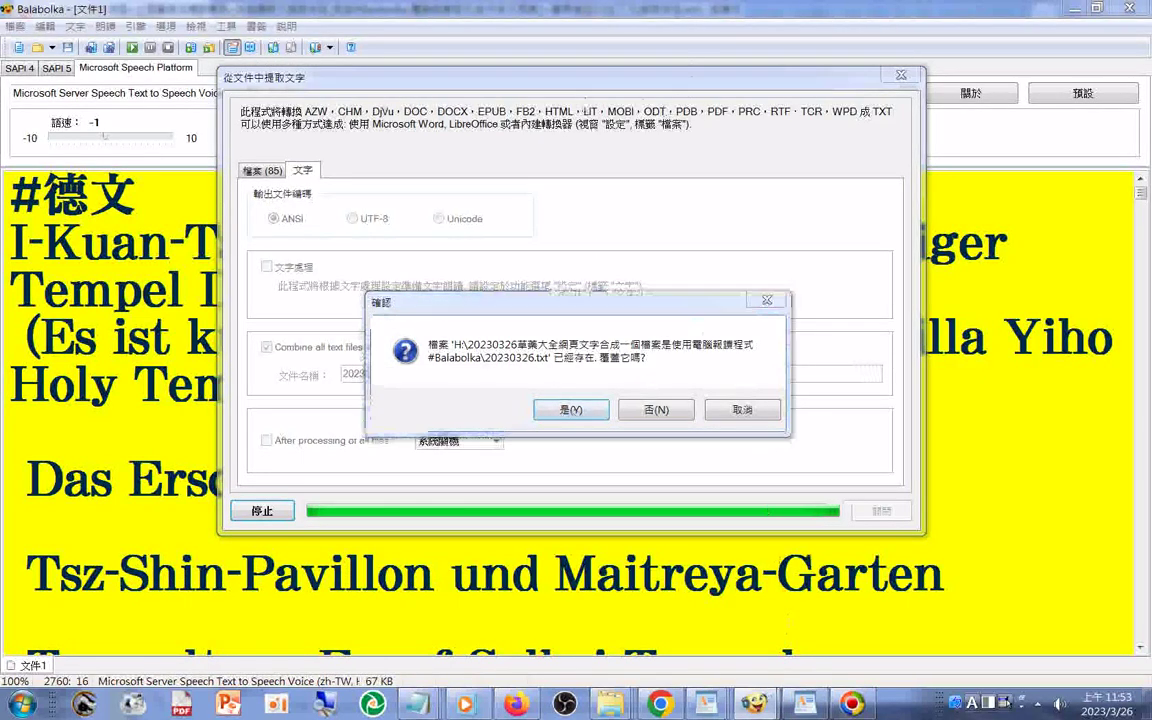
mouse_move(598, 712)
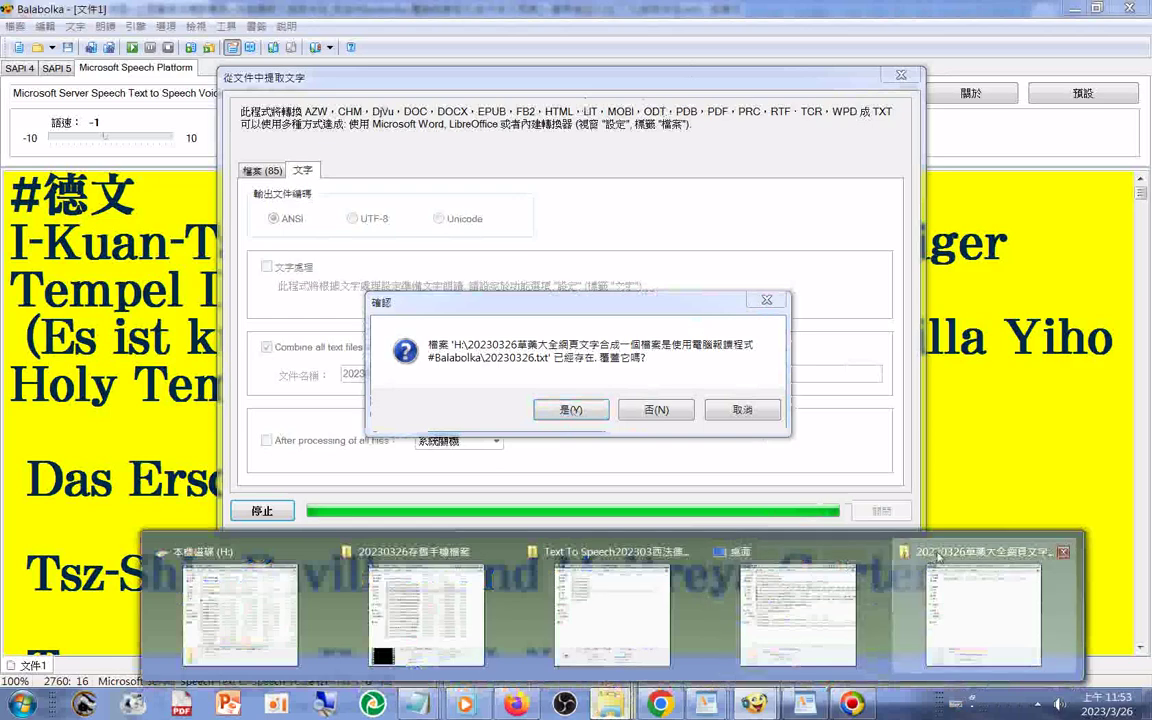
click(985, 610)
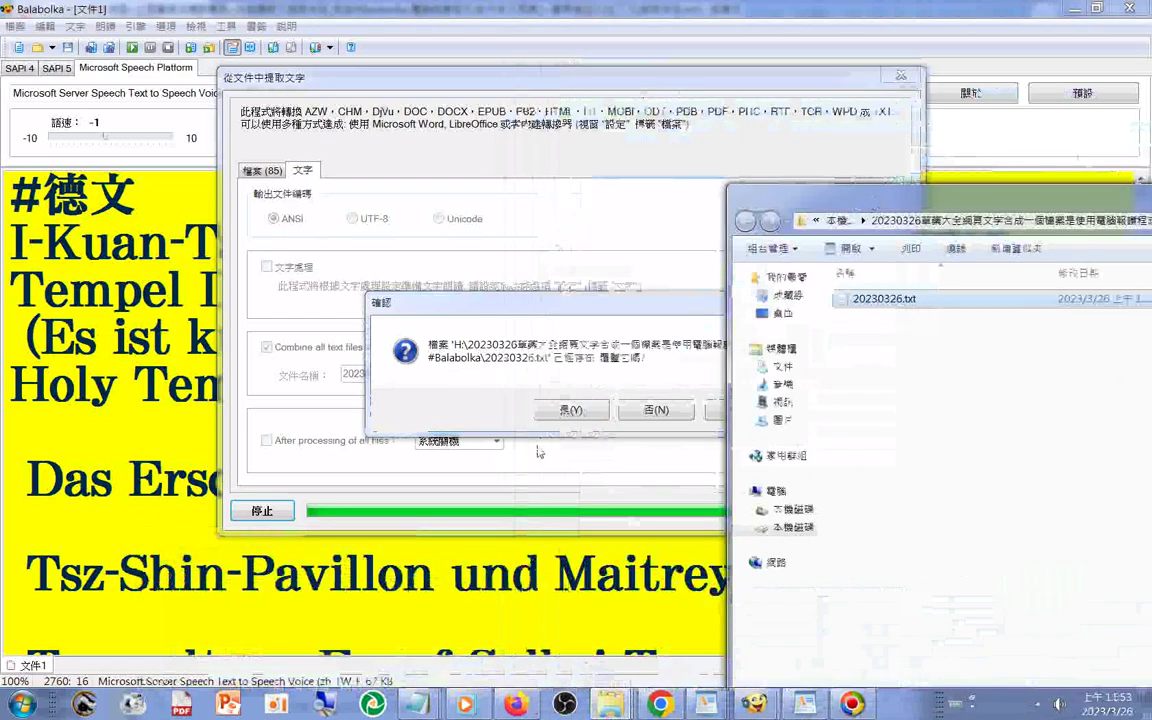
click(577, 412)
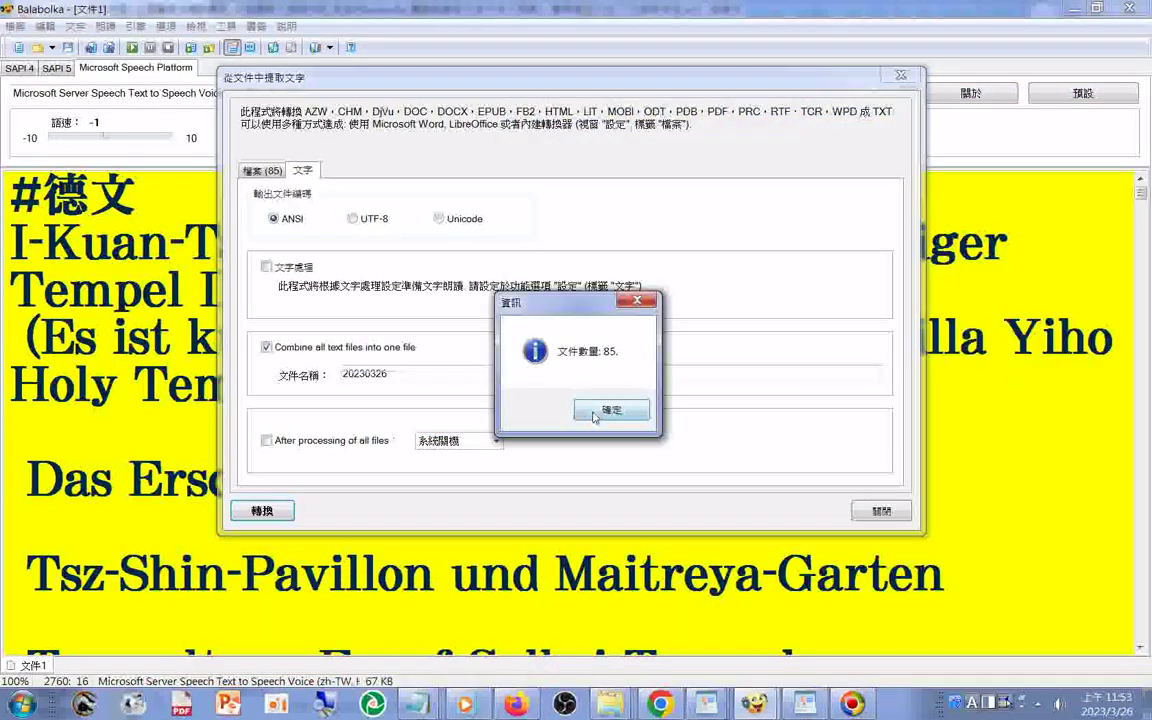
click(681, 411)
- Open the regenerated 20230326.txt from the output folder and read through the text to its end
mouse_move(610, 705)
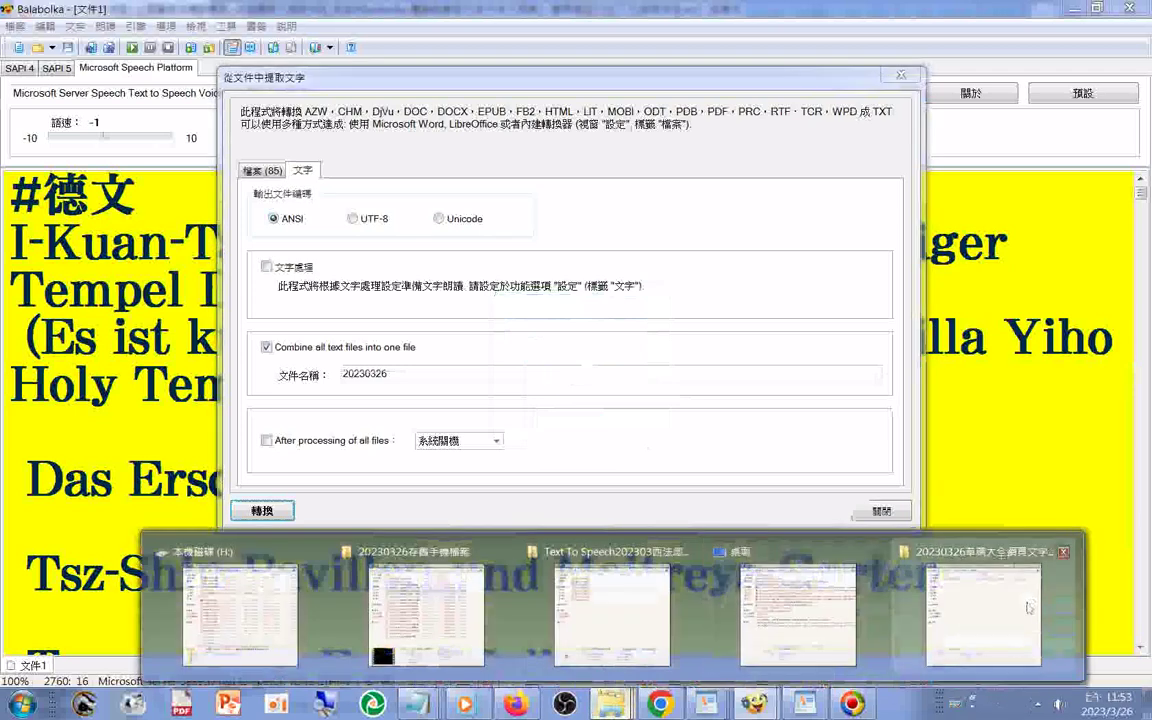
click(980, 610)
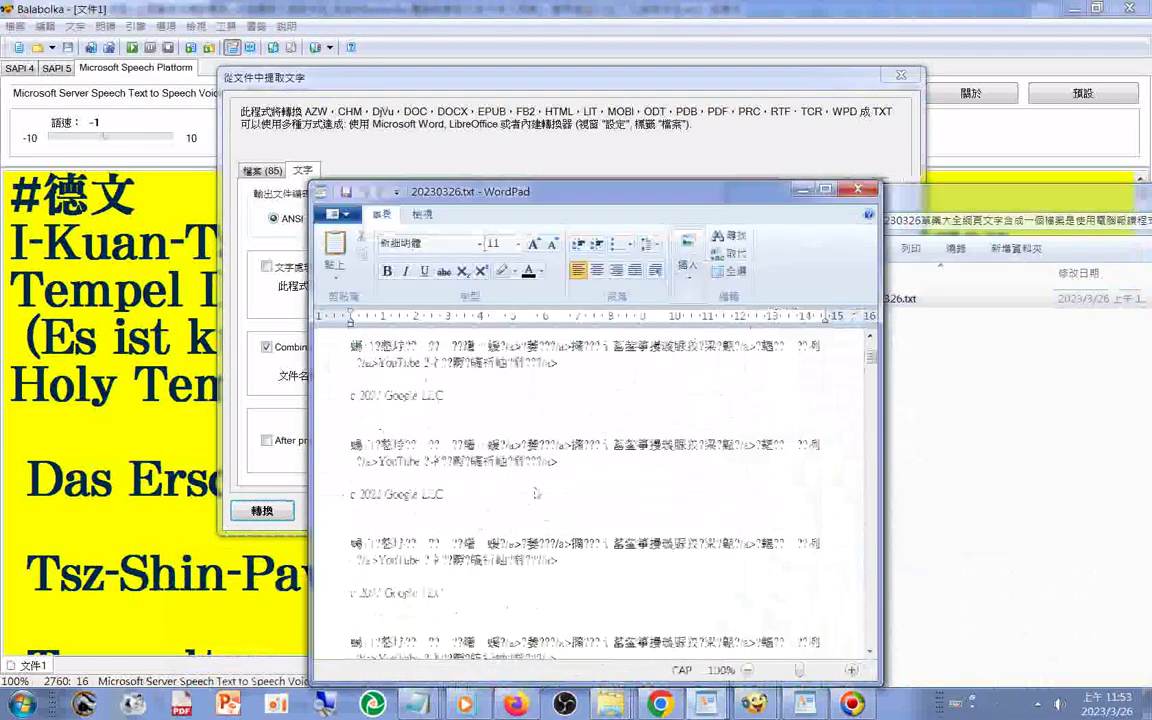
scroll(535, 493, down, 2)
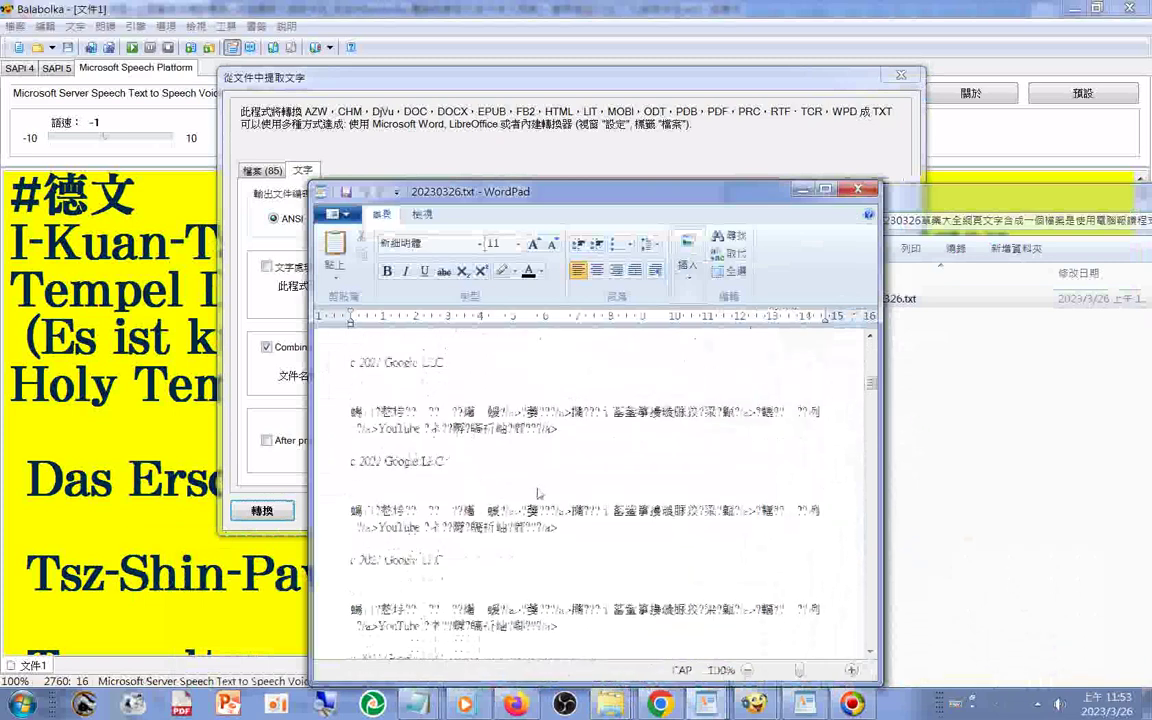
scroll(540, 493, down, 10)
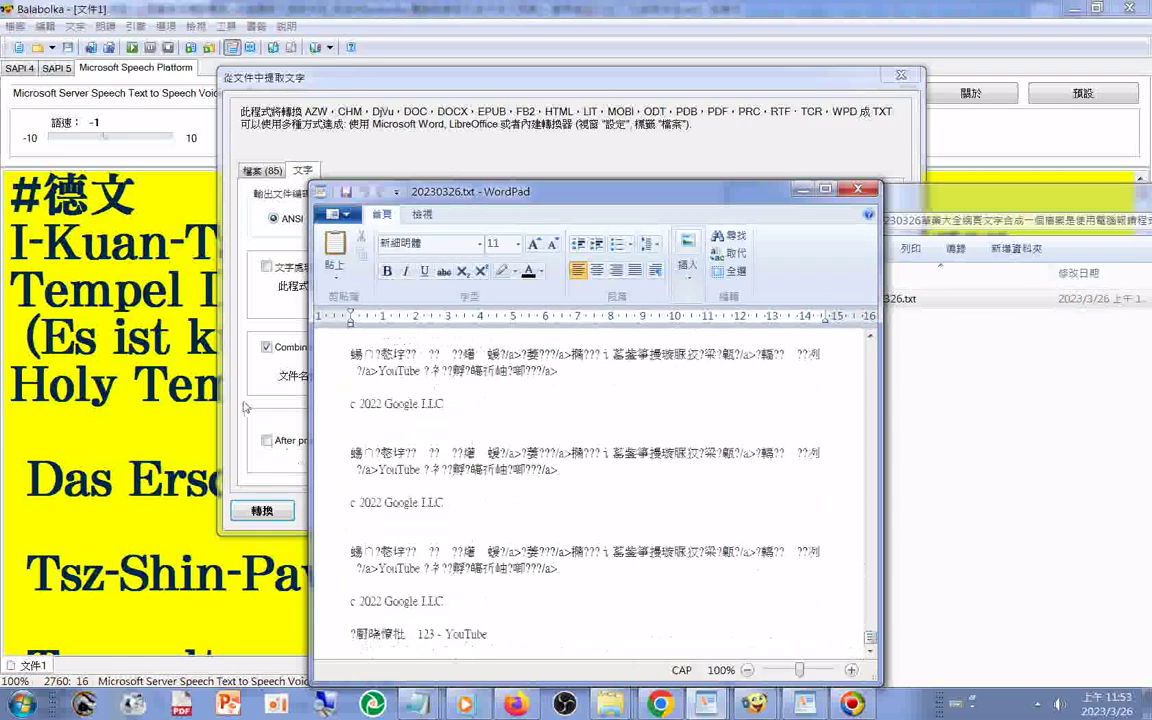
- Switch the output encoding to UTF-8 and convert the files again, overwriting 20230326.txt
click(240, 403)
click(368, 220)
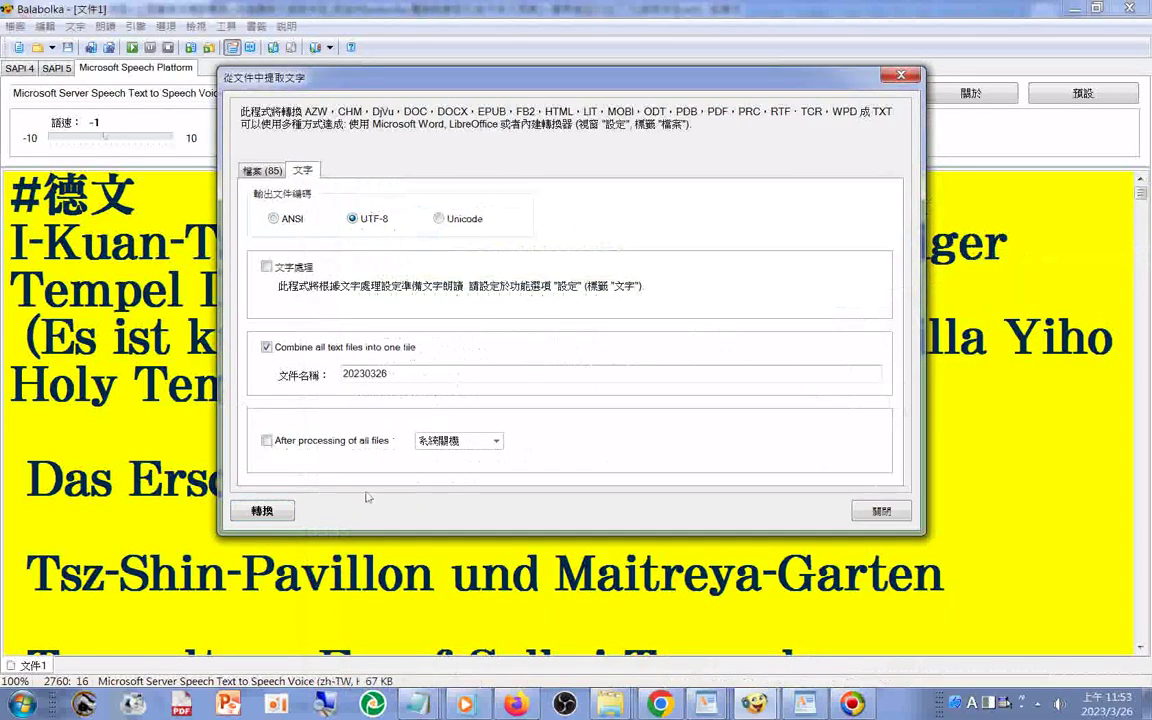
click(274, 512)
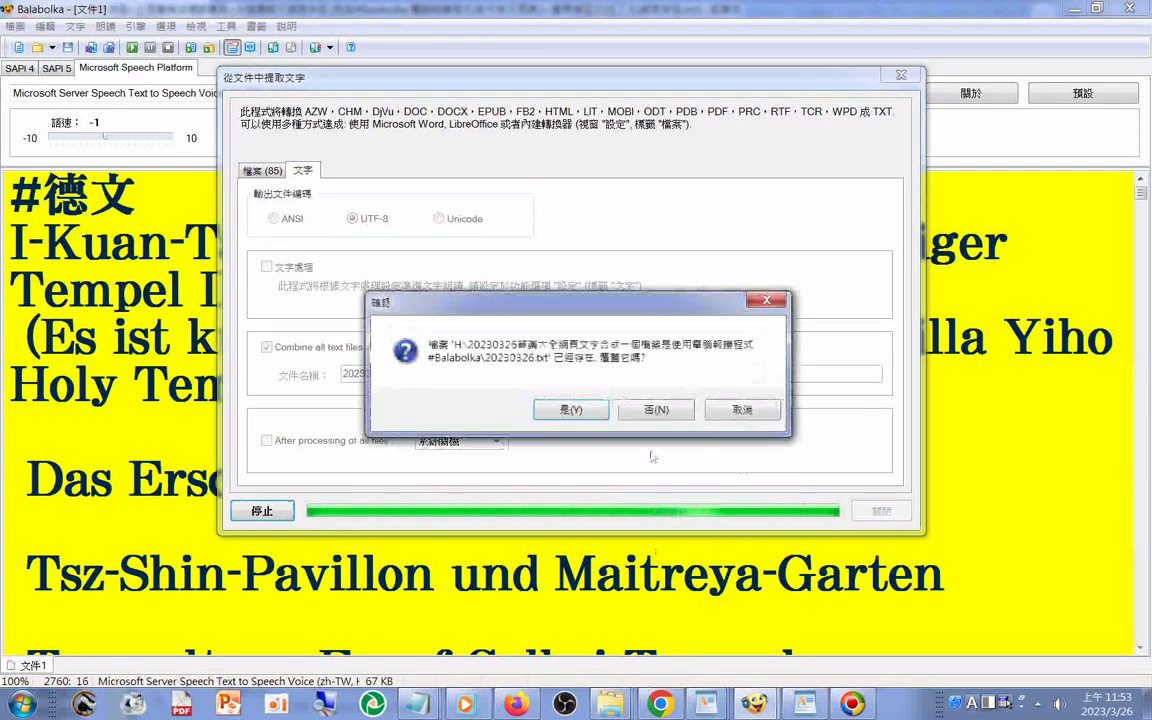
key(Return)
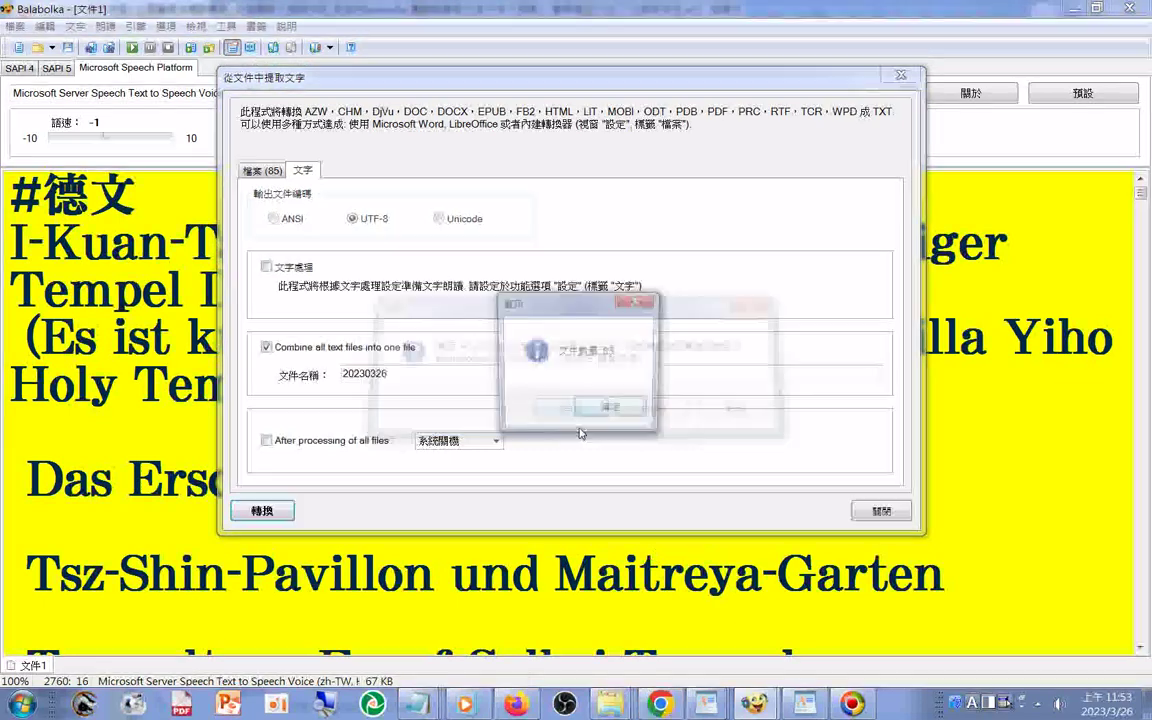
key(Return)
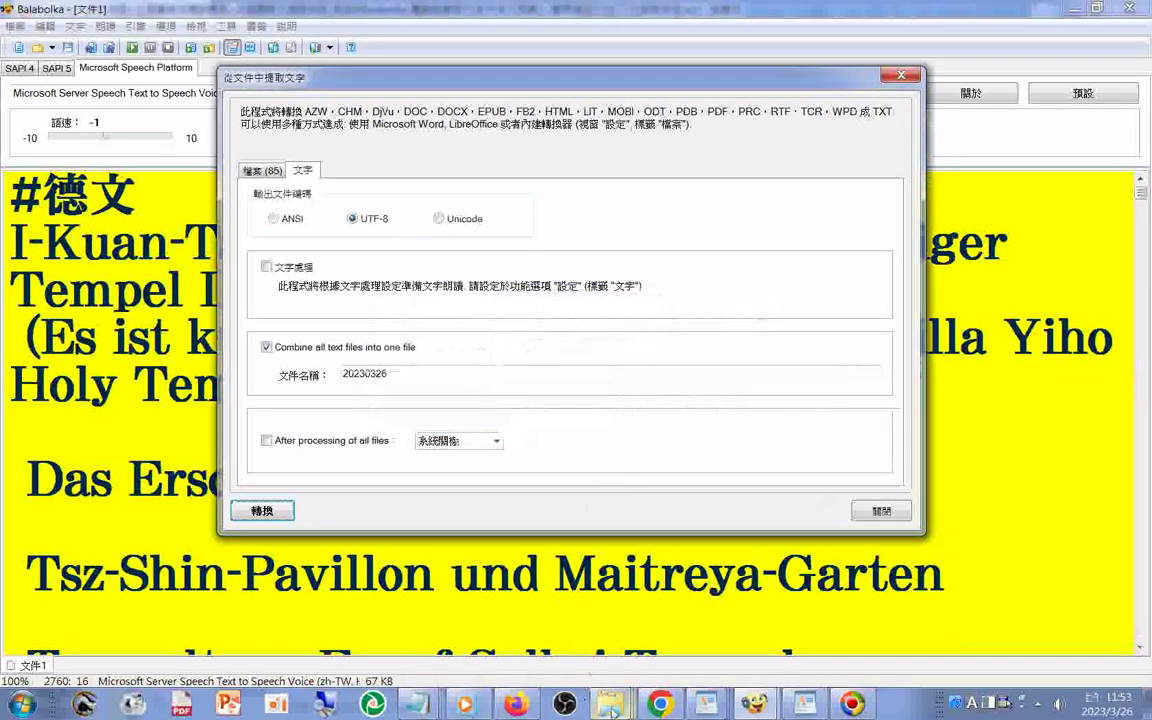
- Open the UTF-8 version of 20230326.txt from the output folder to check its text, and close it
mouse_move(608, 704)
click(930, 597)
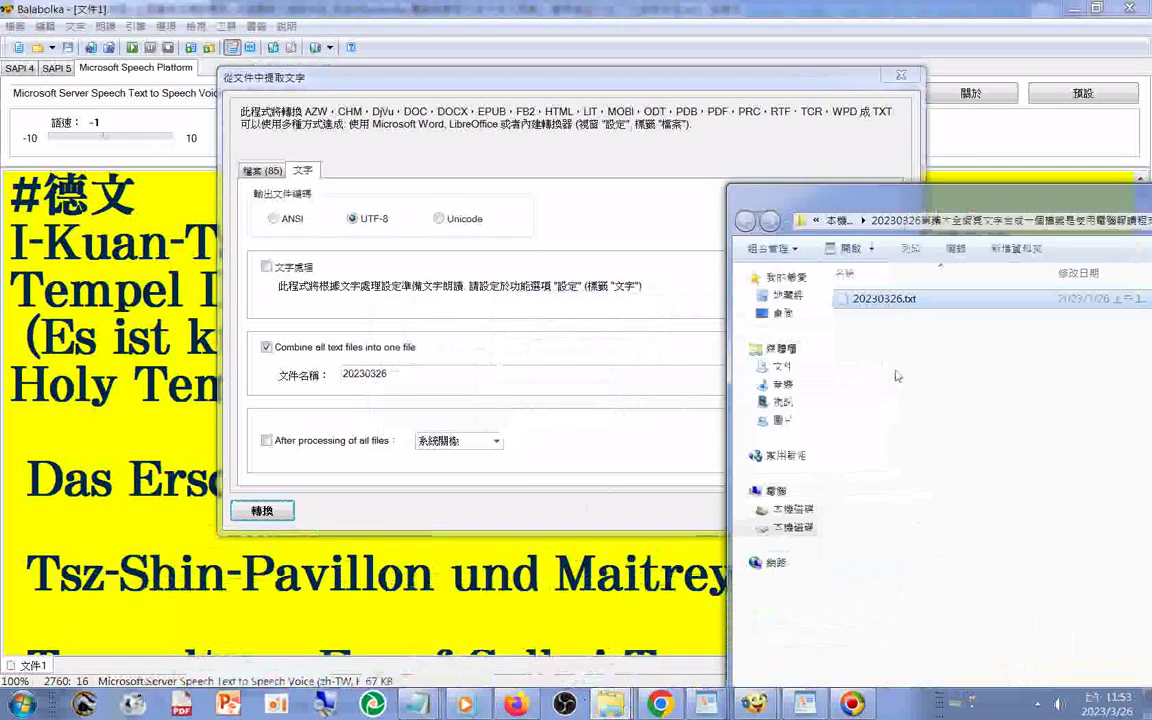
double_click(856, 302)
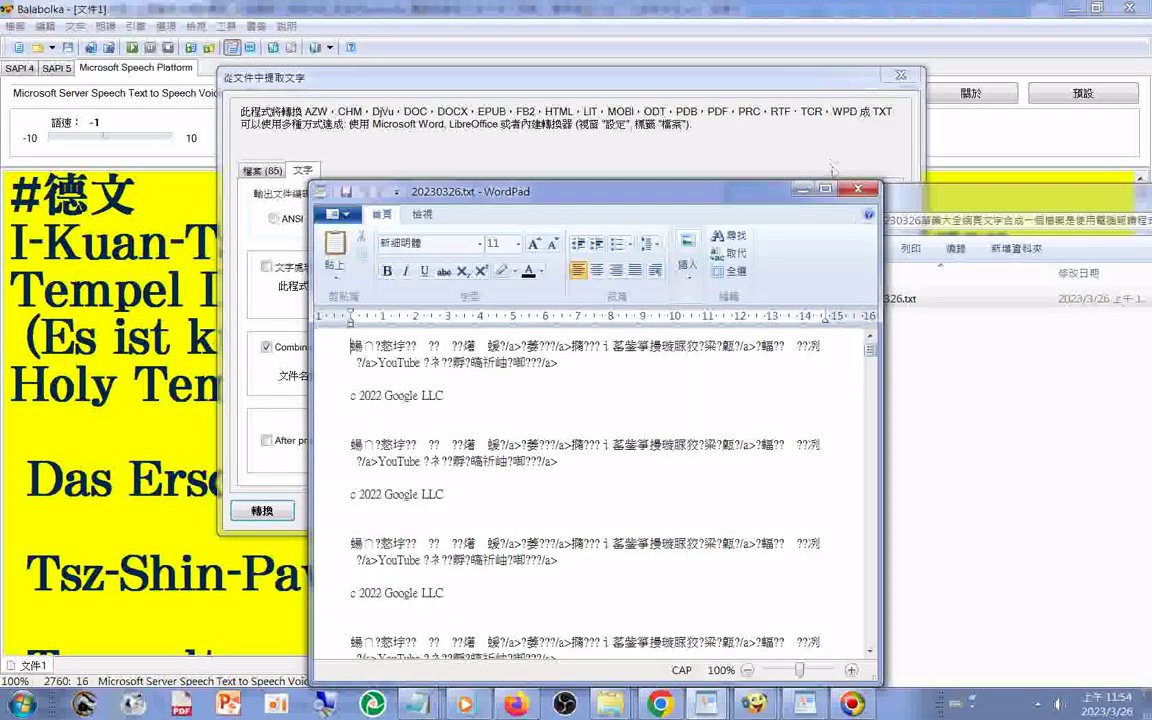
key(alt+F4)
double_click(877, 300)
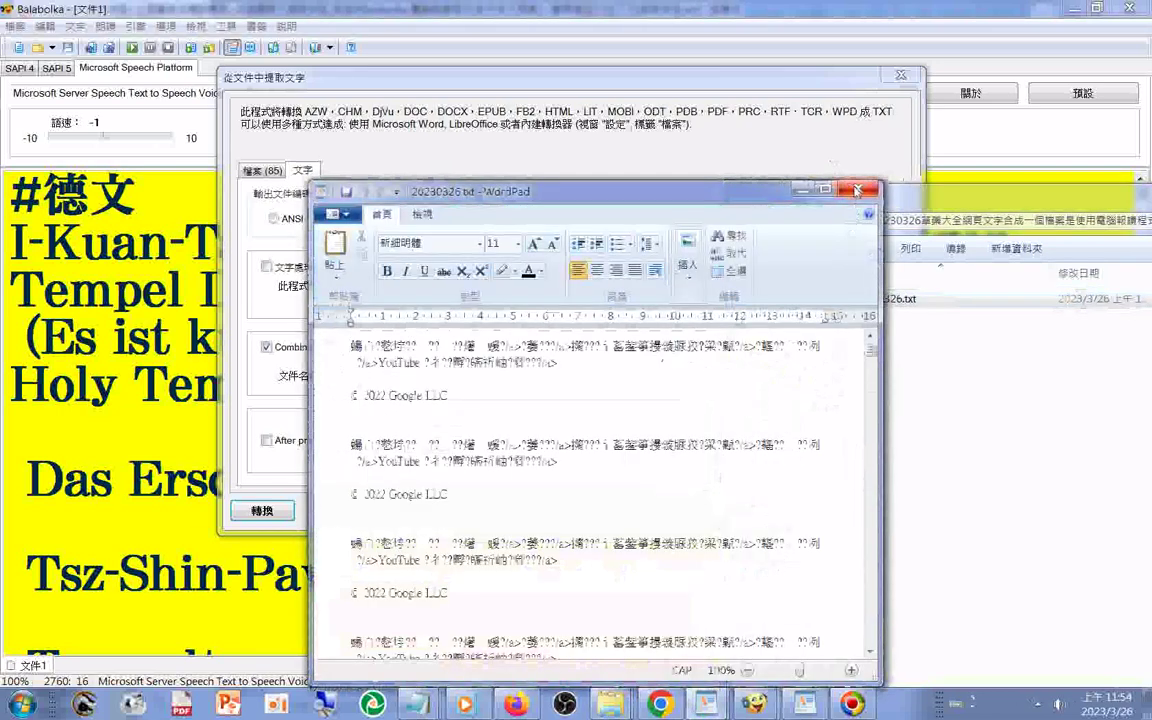
key(alt+F4)
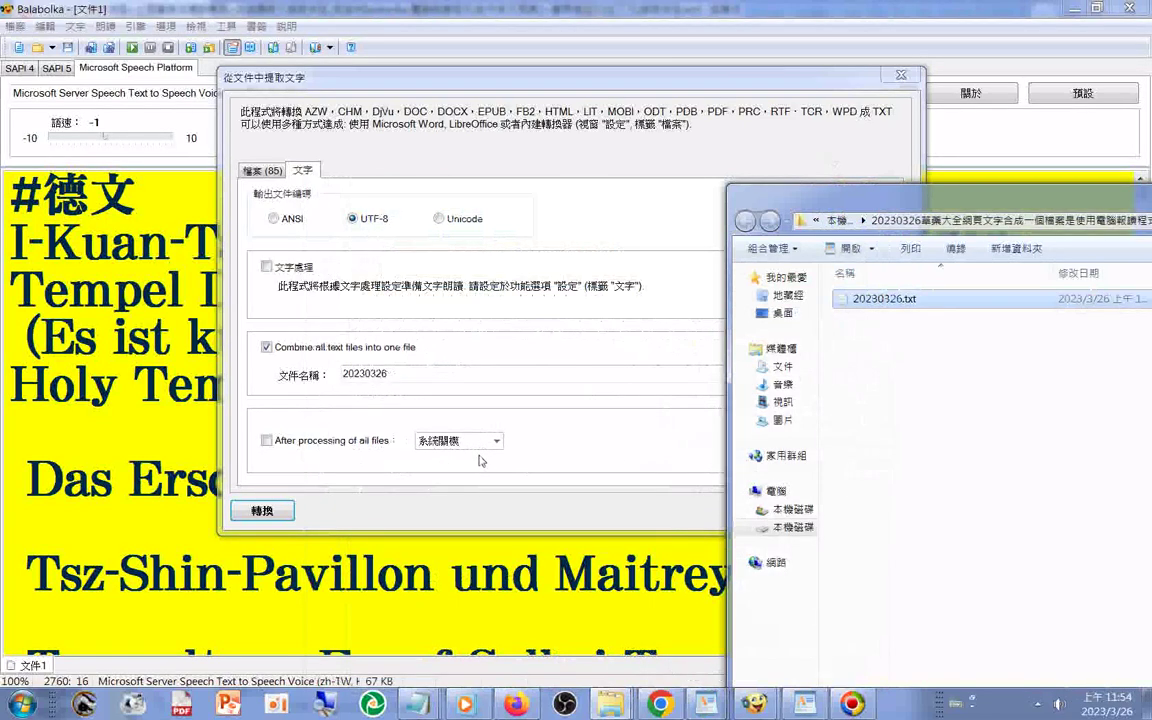
- Set the output encoding back to ANSI in the text extraction dialog and show its list of source files
click(270, 379)
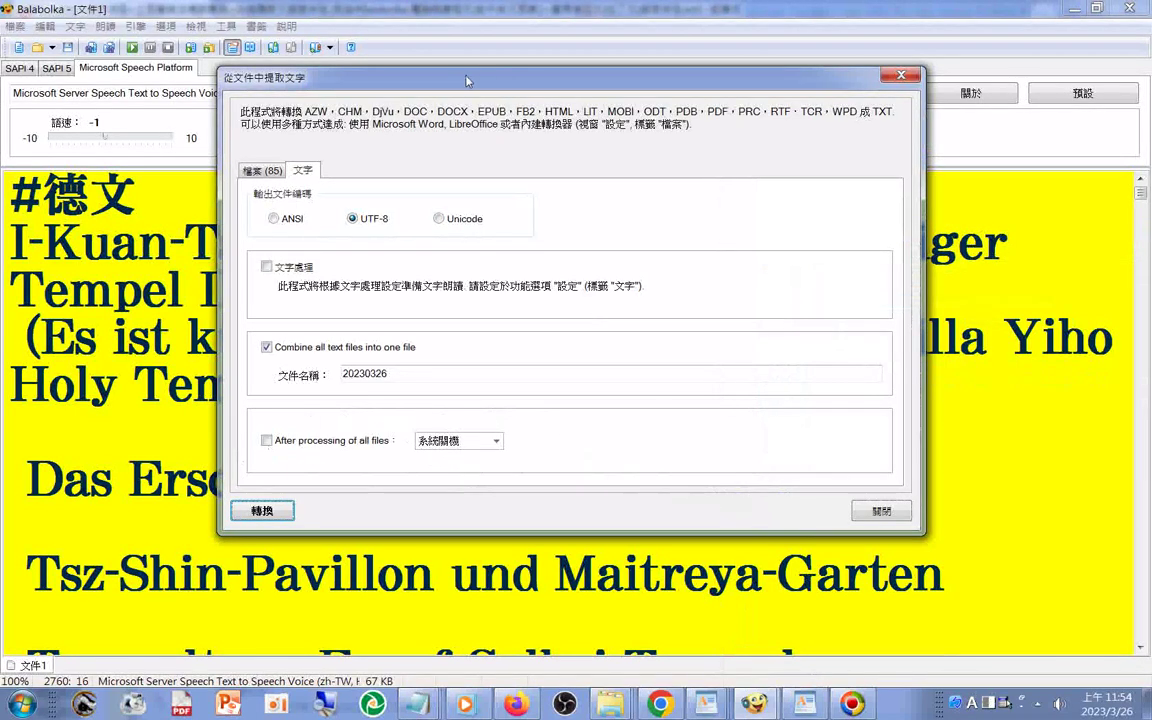
drag(460, 81, 368, 71)
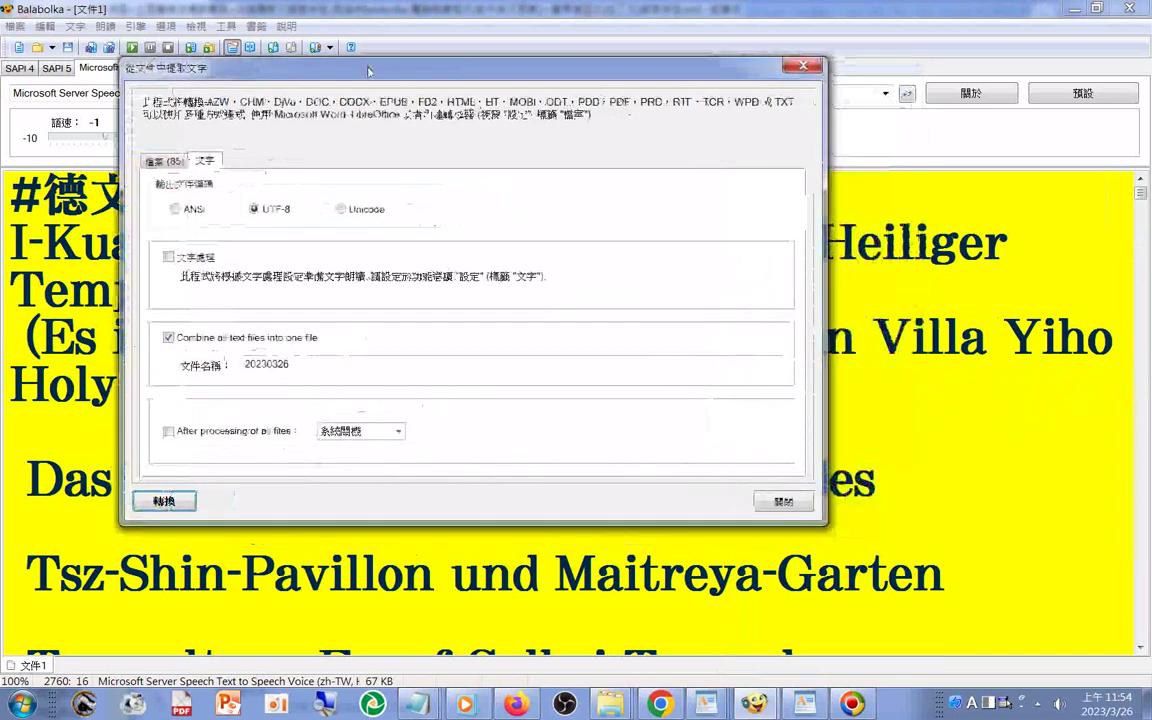
click(318, 370)
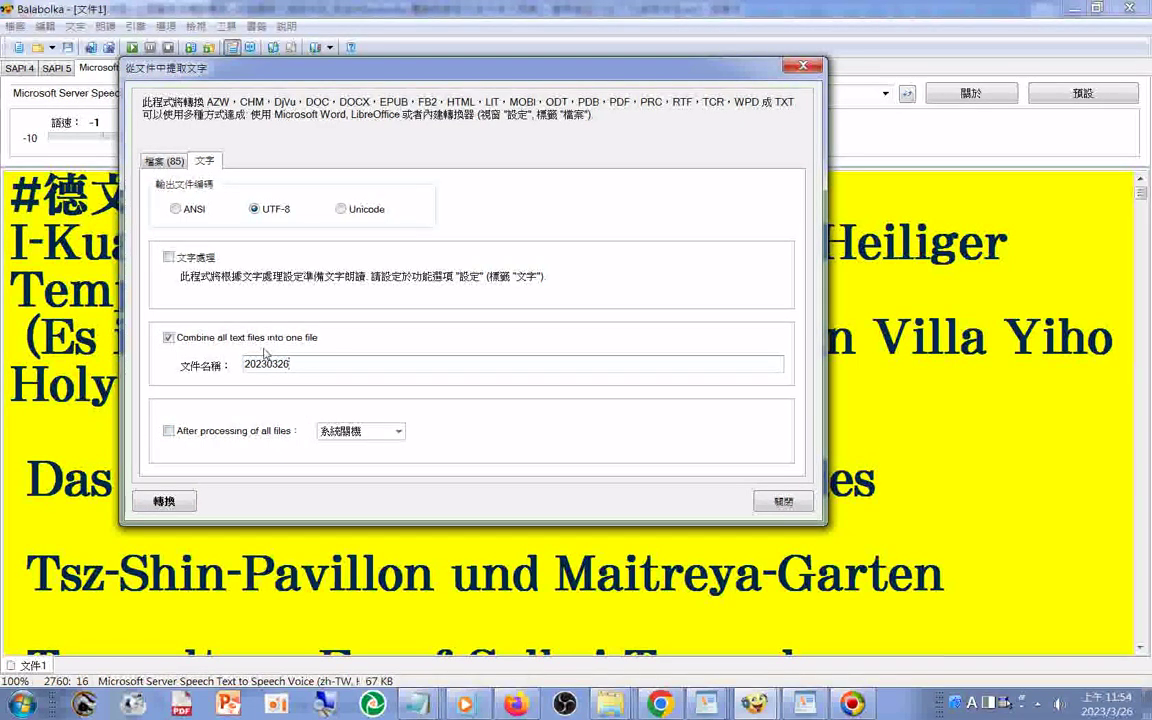
click(175, 210)
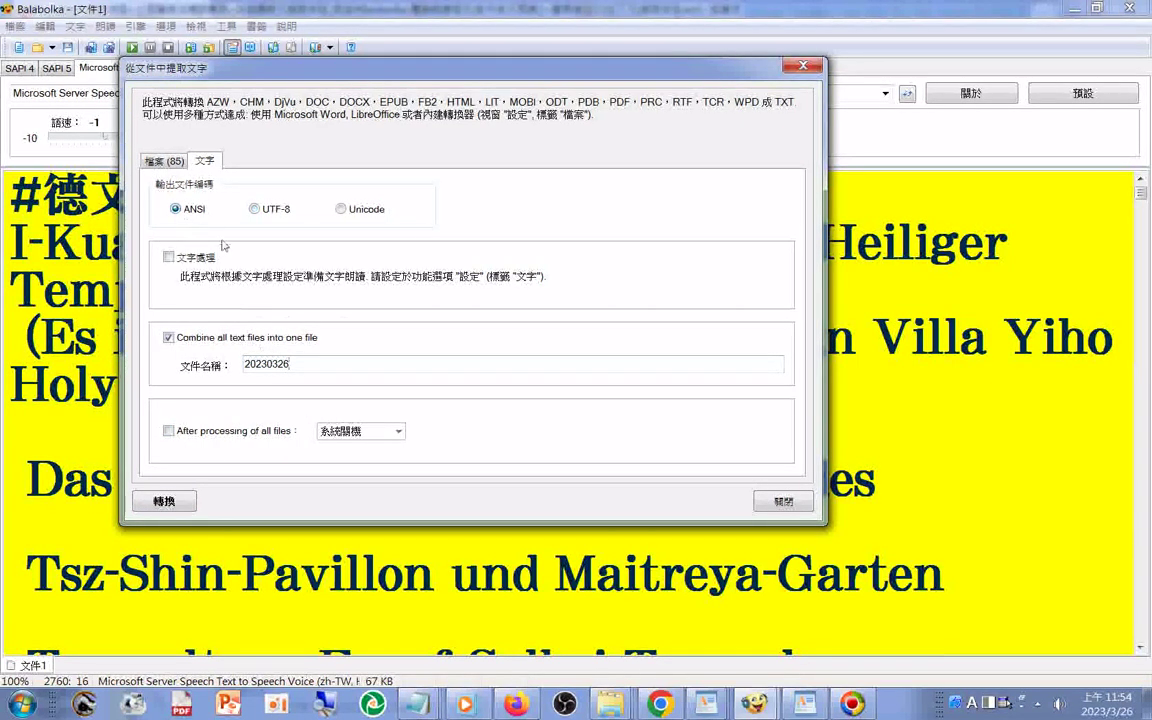
click(160, 161)
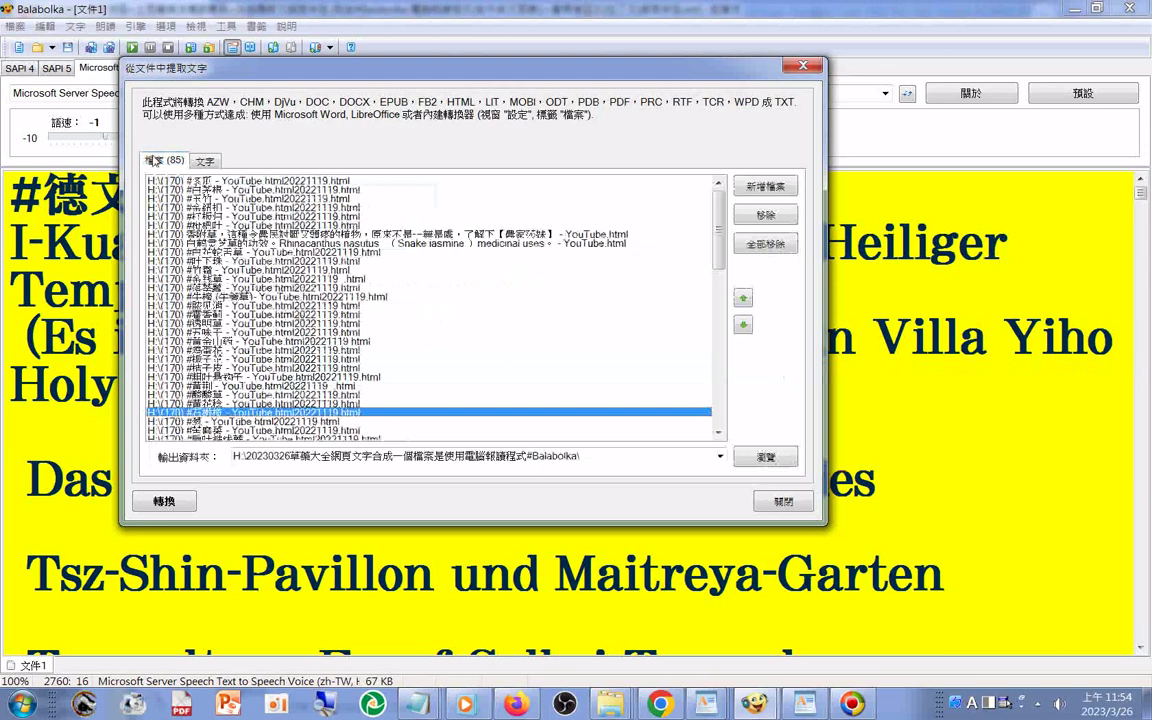
- Set the output folder for the extracted text to H:\ and convert the listed HTML files
click(765, 456)
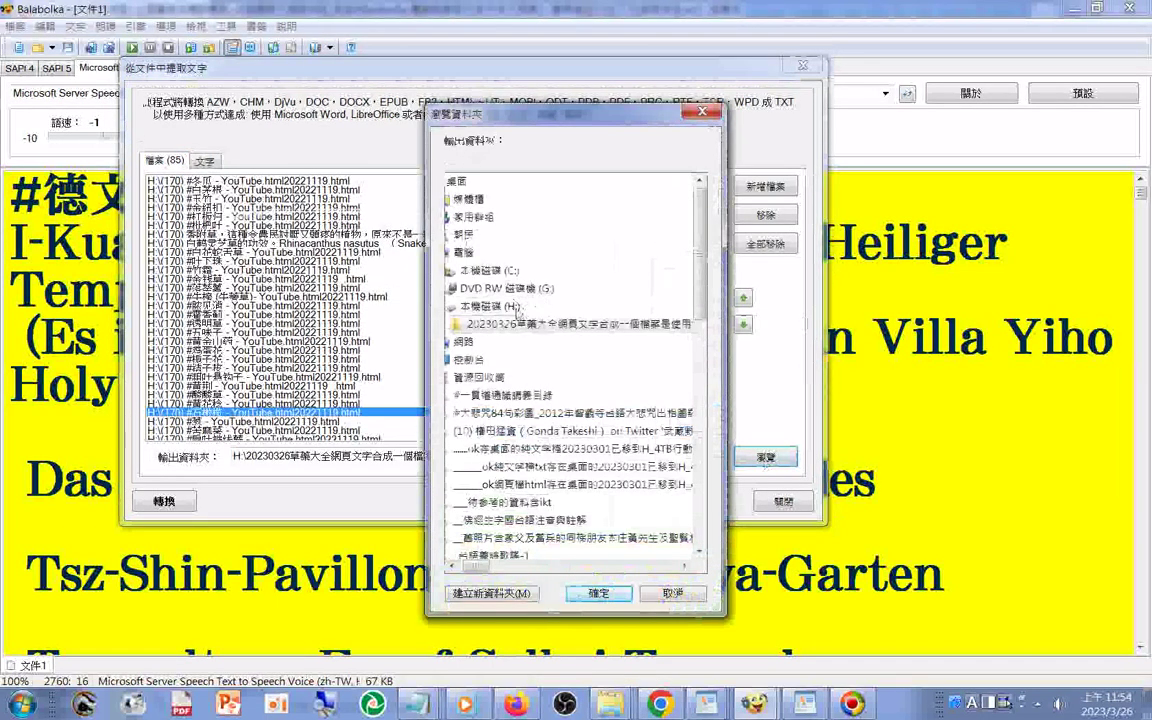
click(510, 305)
click(598, 593)
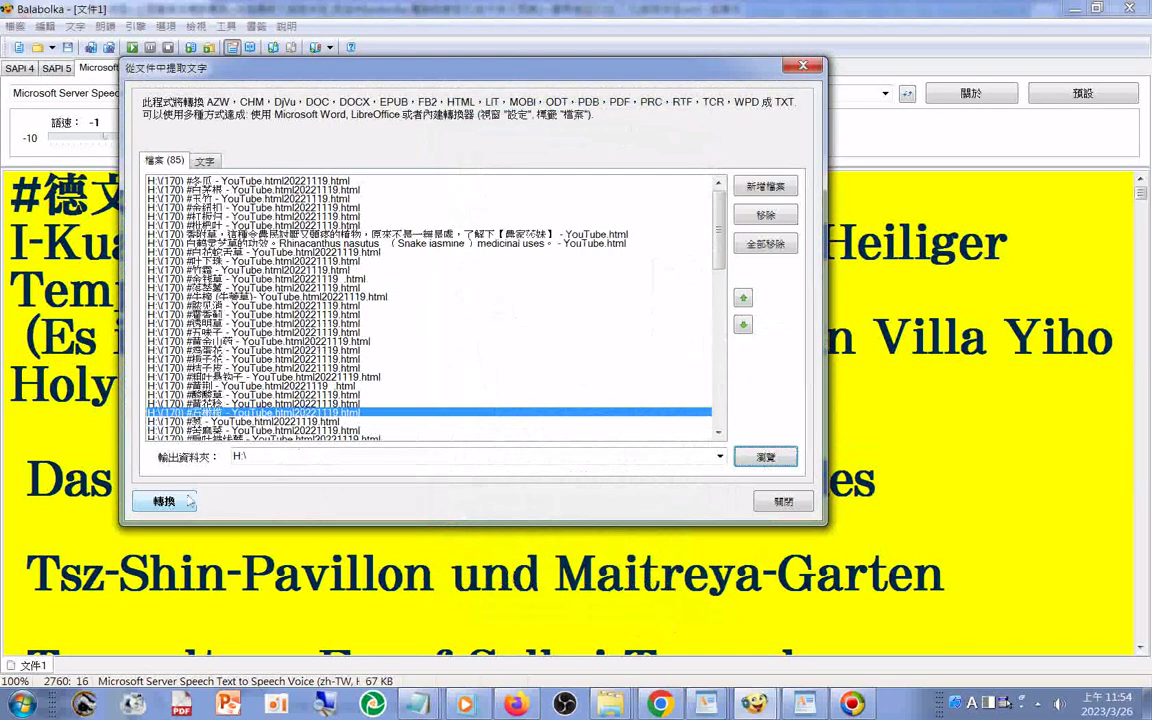
click(190, 501)
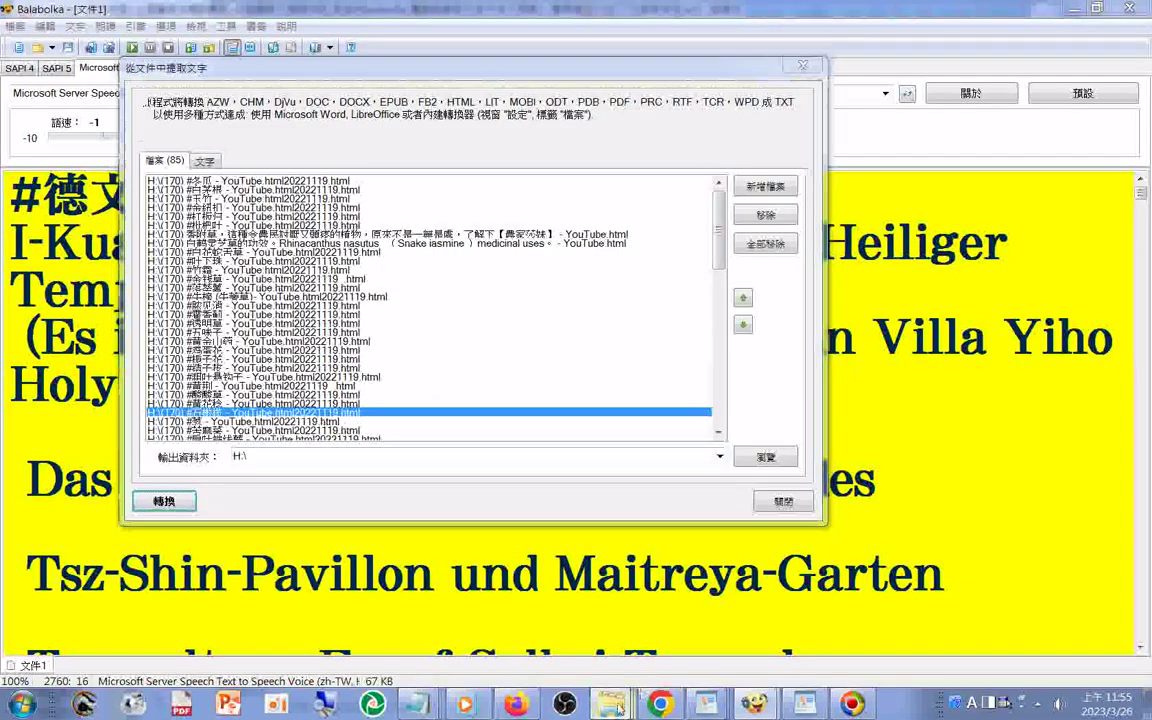
- Open 20230326.txt from drive H: and read through its text to the end
mouse_move(609, 704)
click(274, 557)
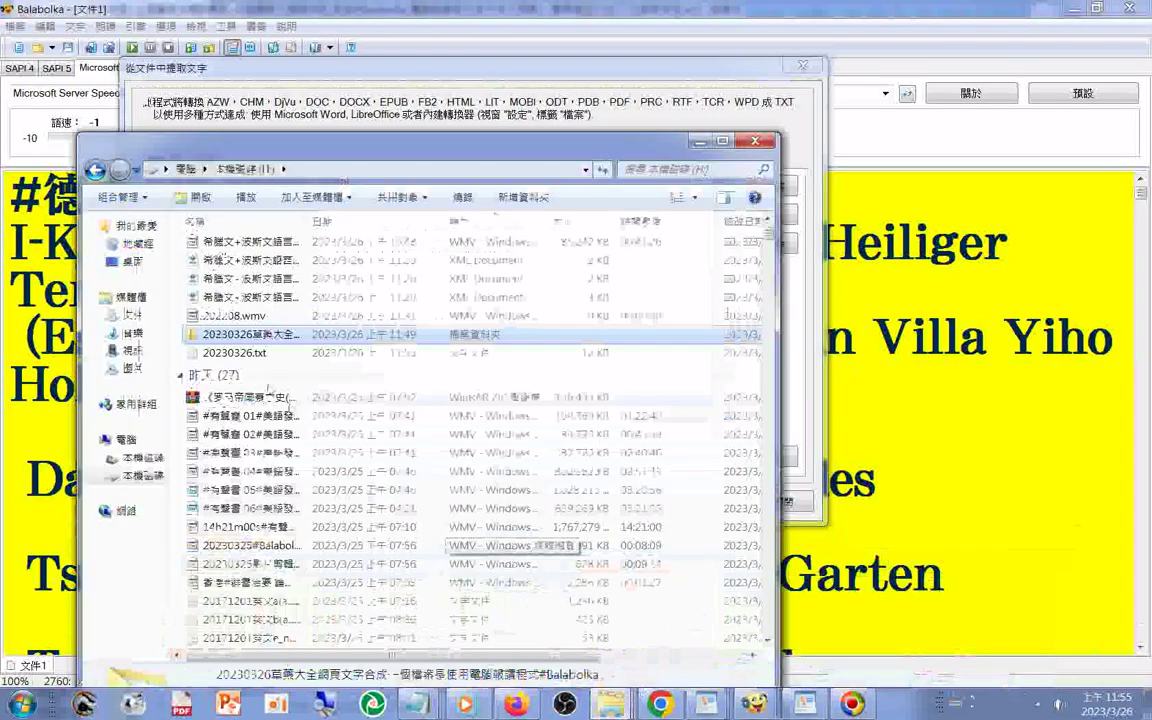
double_click(266, 356)
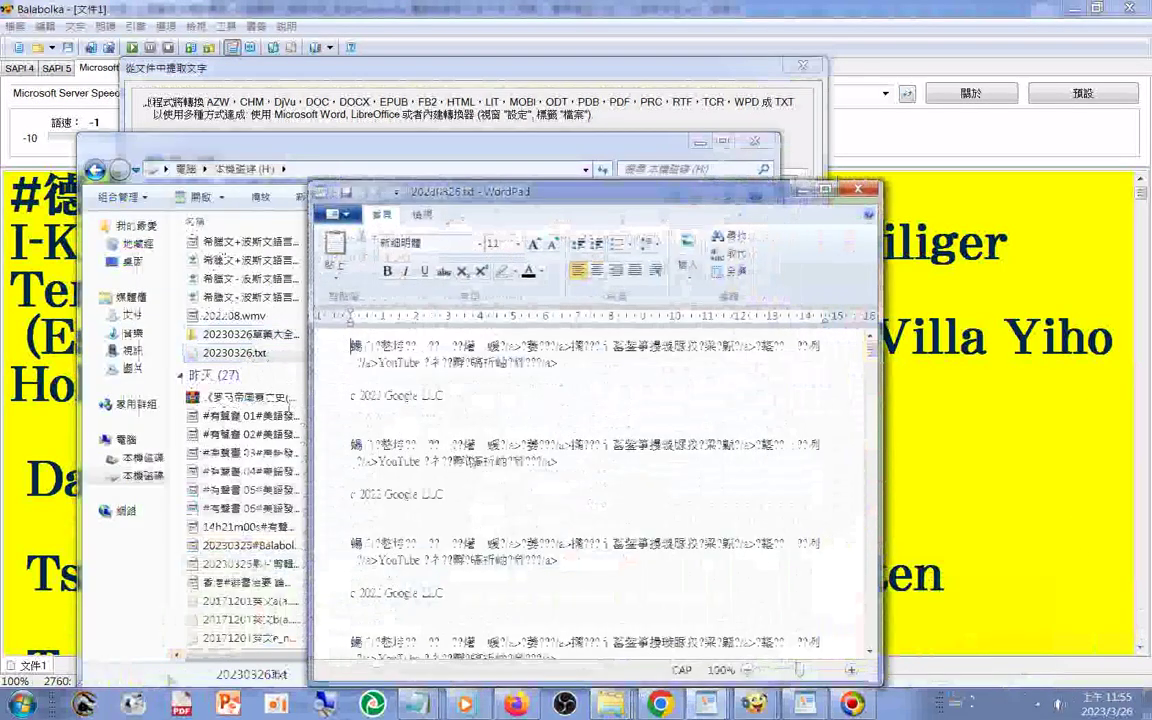
scroll(866, 372, down, 2)
scroll(866, 372, down, 3)
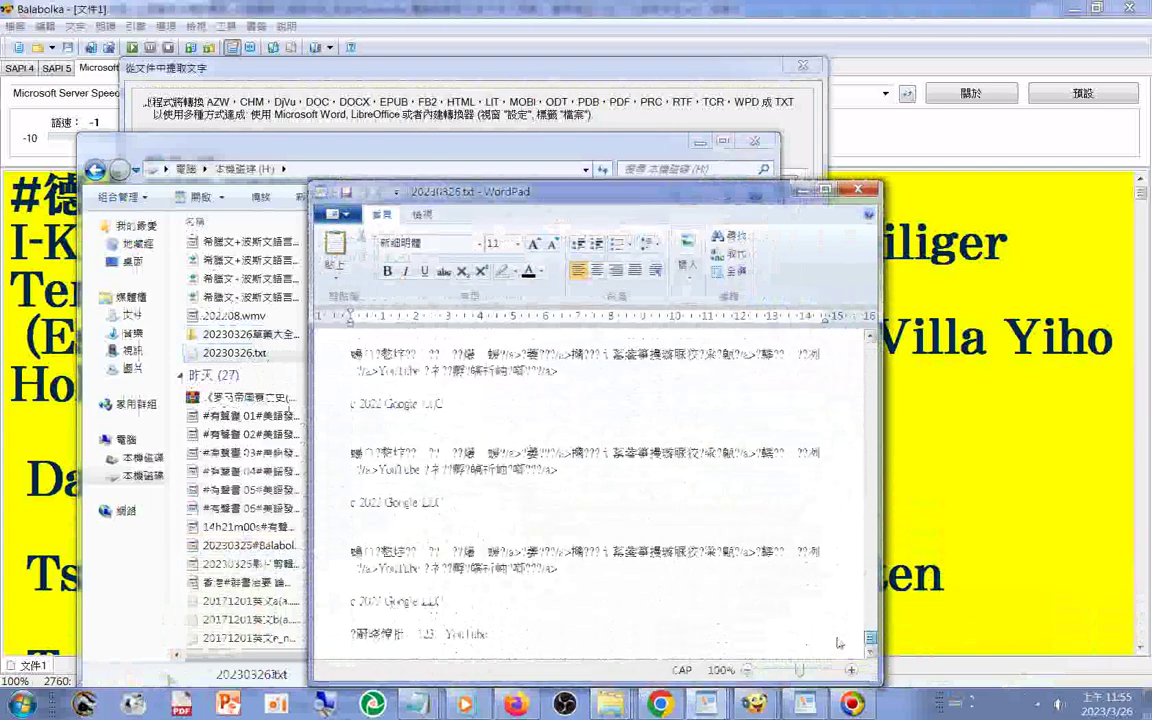
click(790, 110)
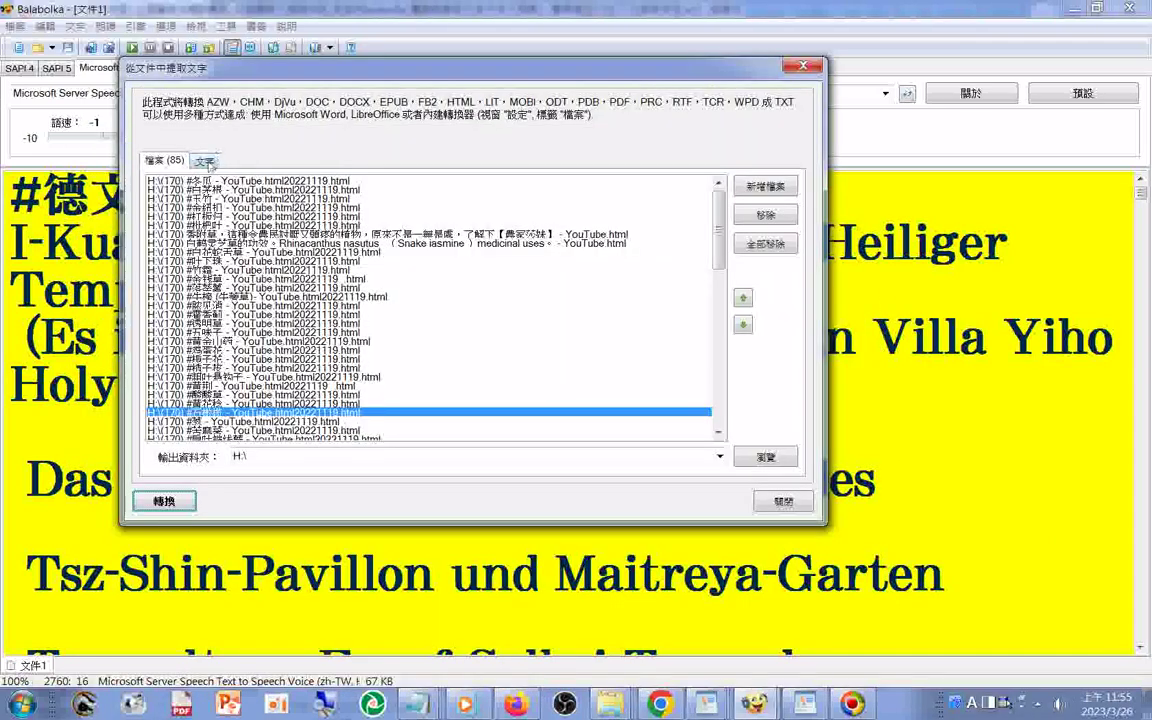
- Set the output encoding to UTF-8 and convert the files again, overwriting H:\20230326.txt
click(204, 160)
click(255, 209)
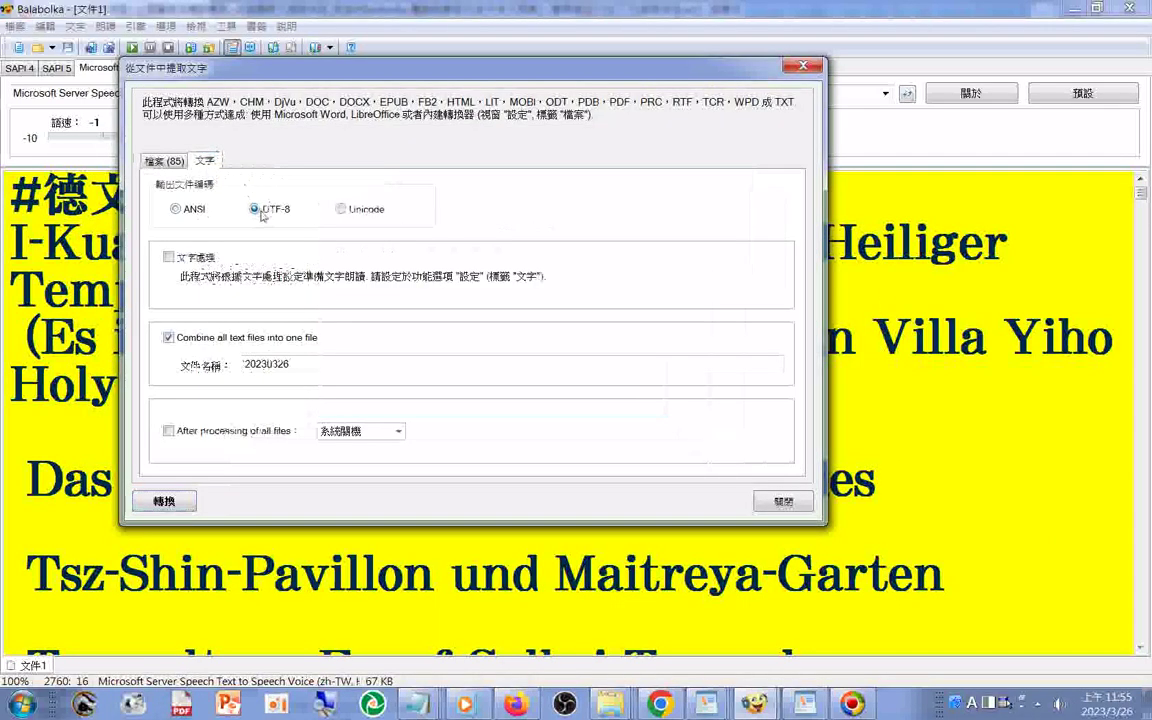
click(150, 501)
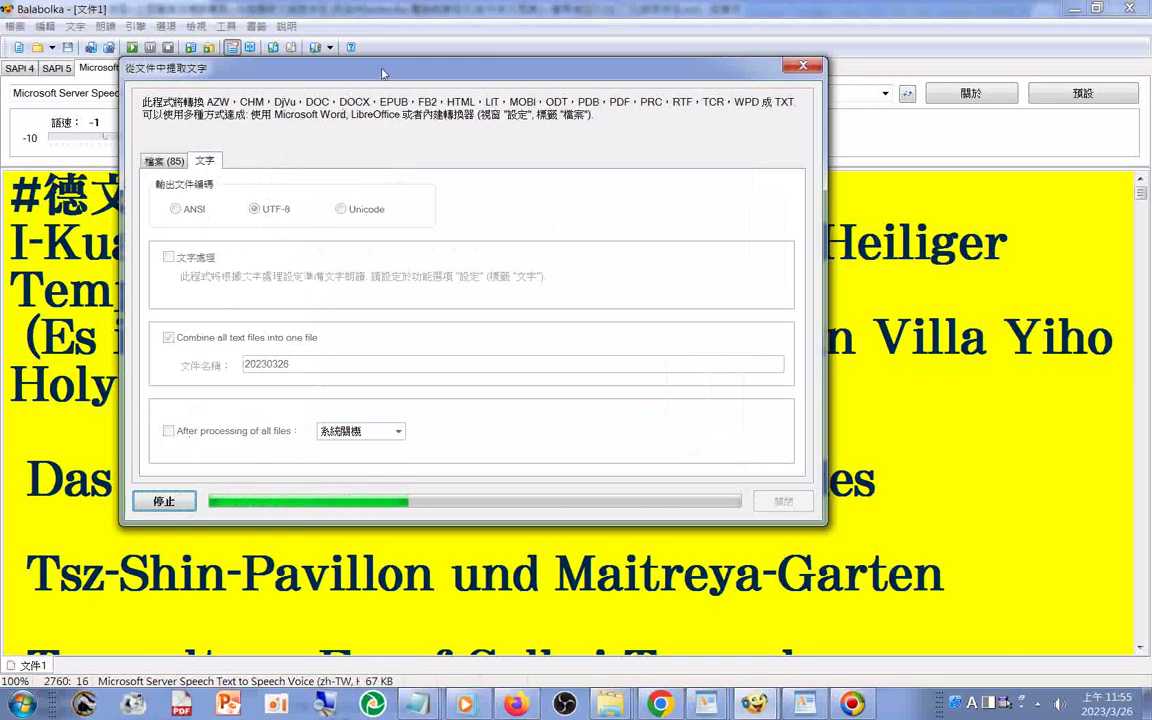
drag(527, 105, 523, 108)
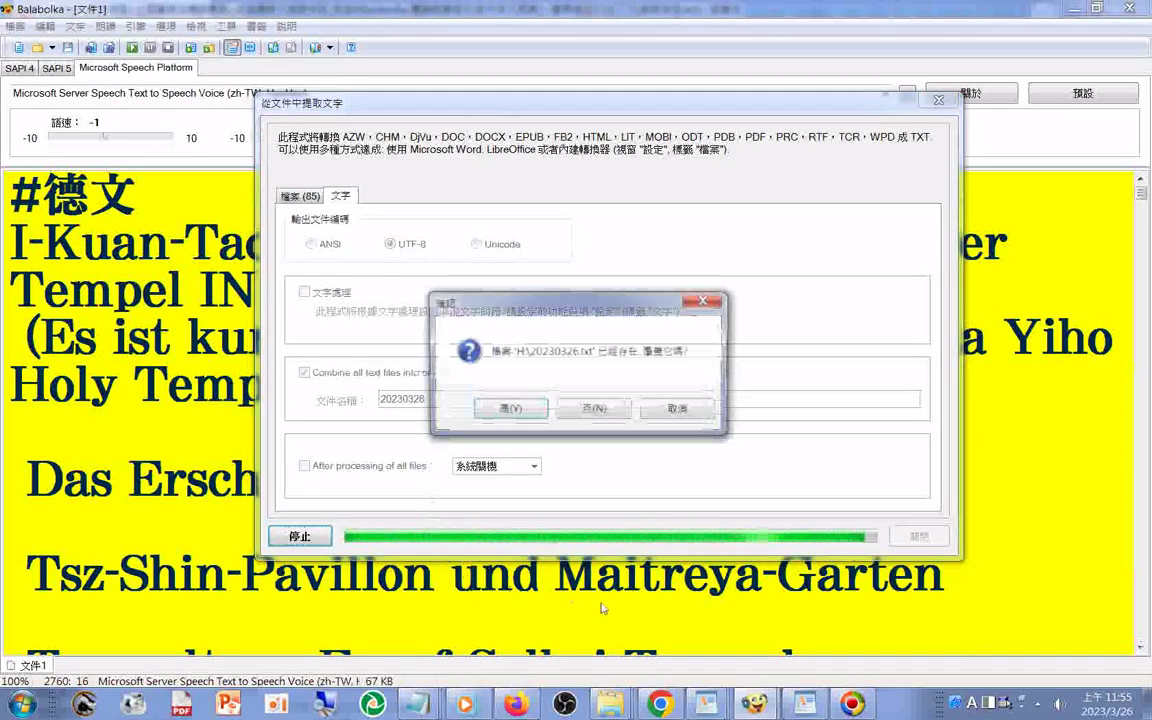
key(Return)
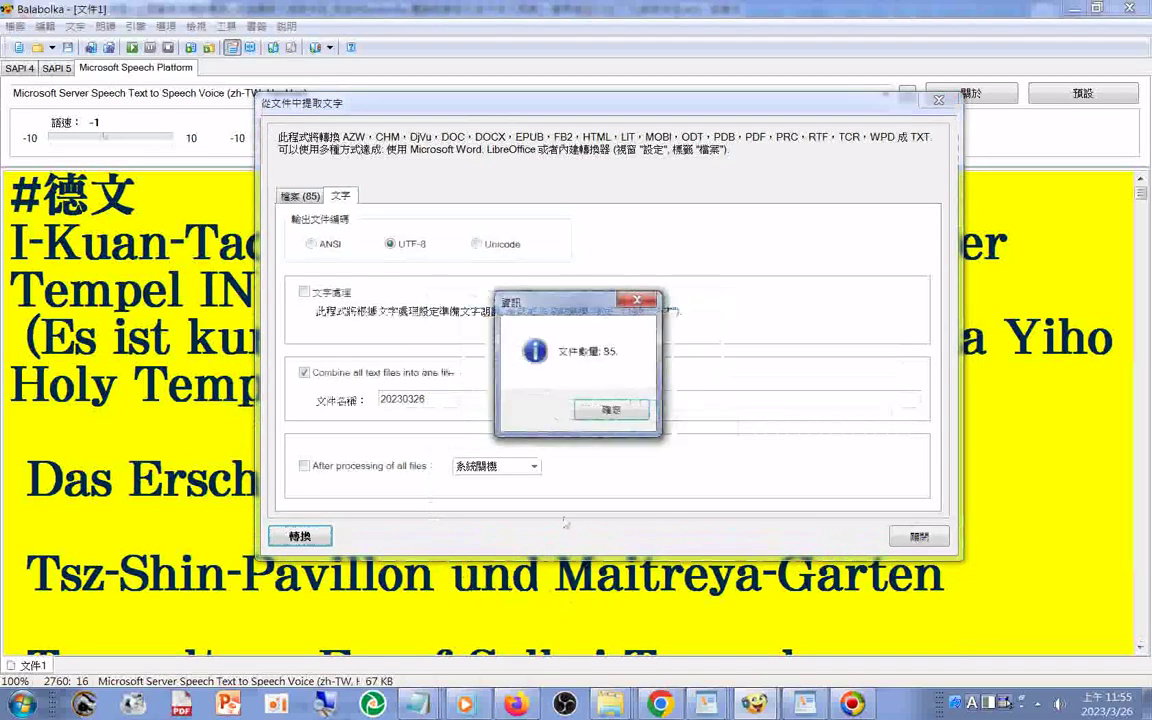
click(607, 410)
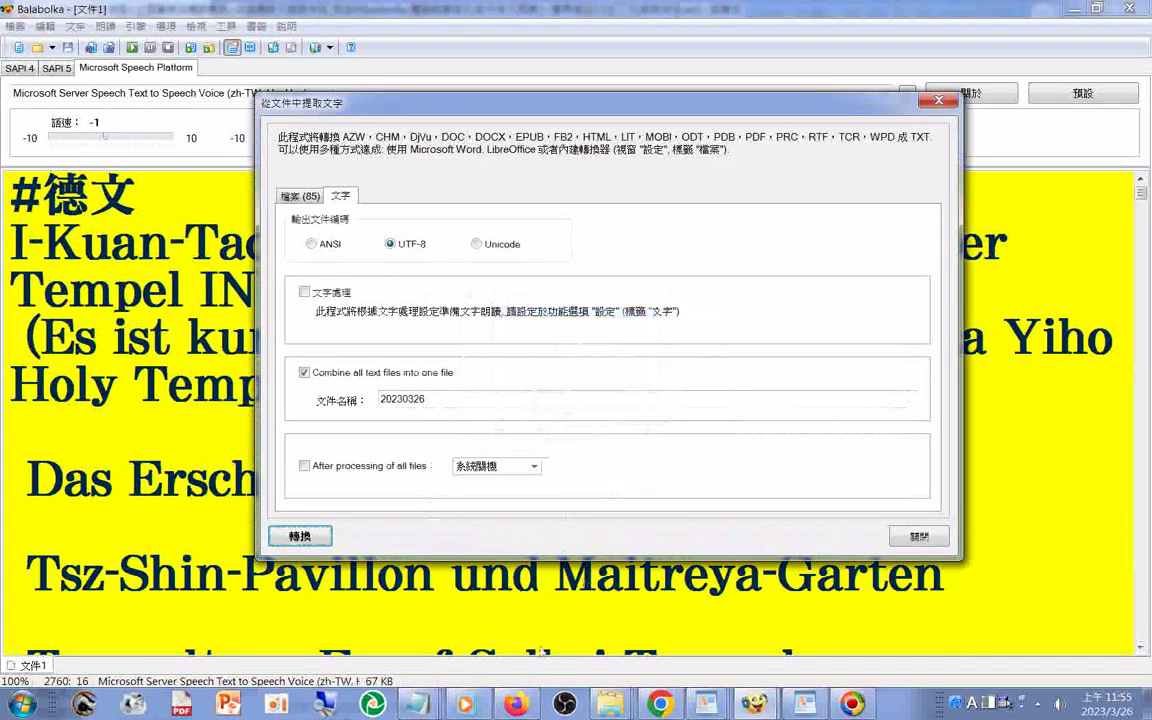
- Open the UTF-8 version of 20230326.txt from drive H:, check the text at its end, and close it
click(609, 705)
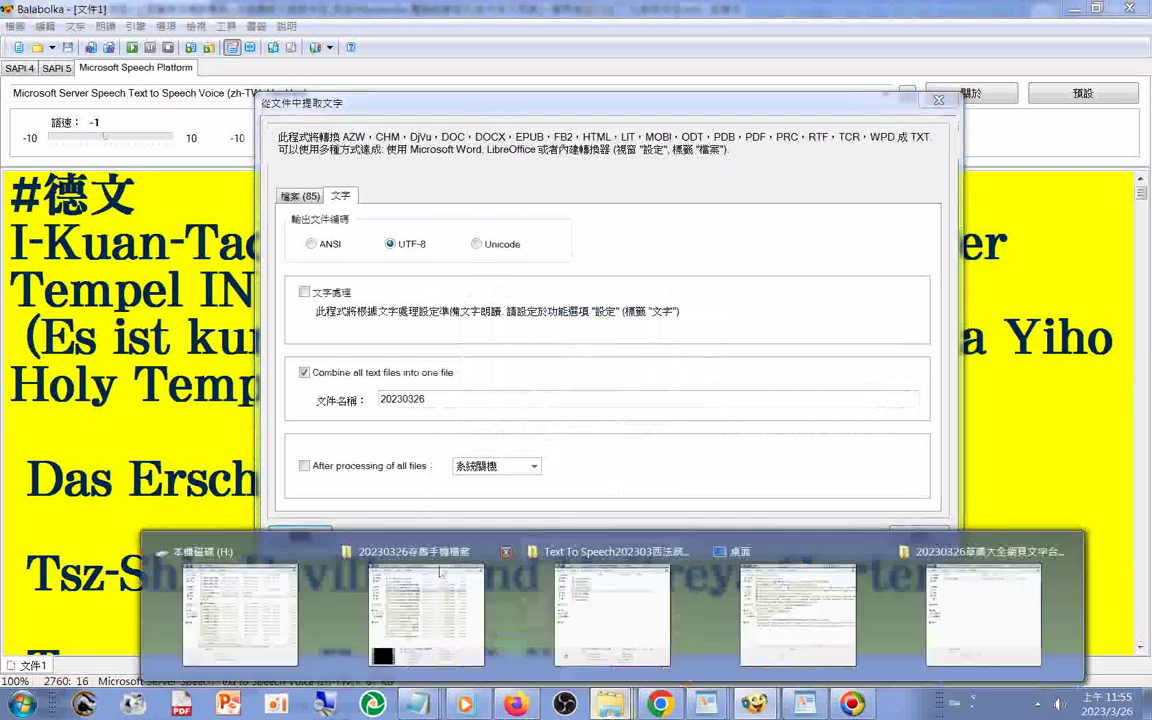
click(261, 556)
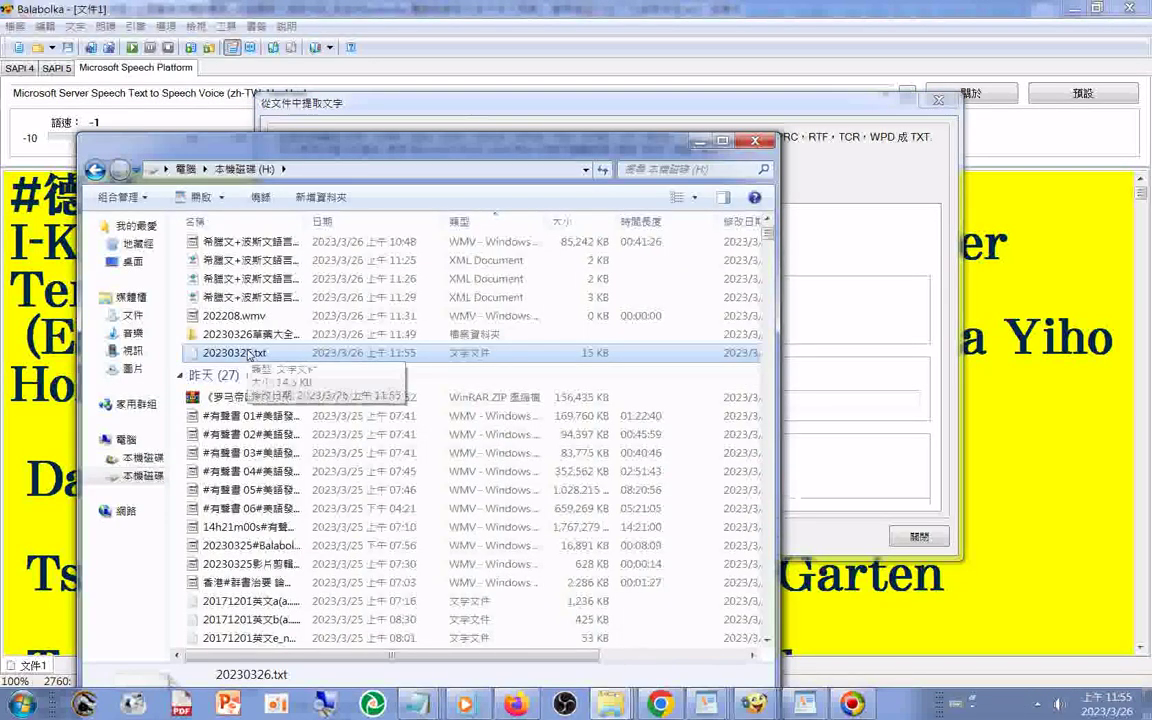
double_click(249, 355)
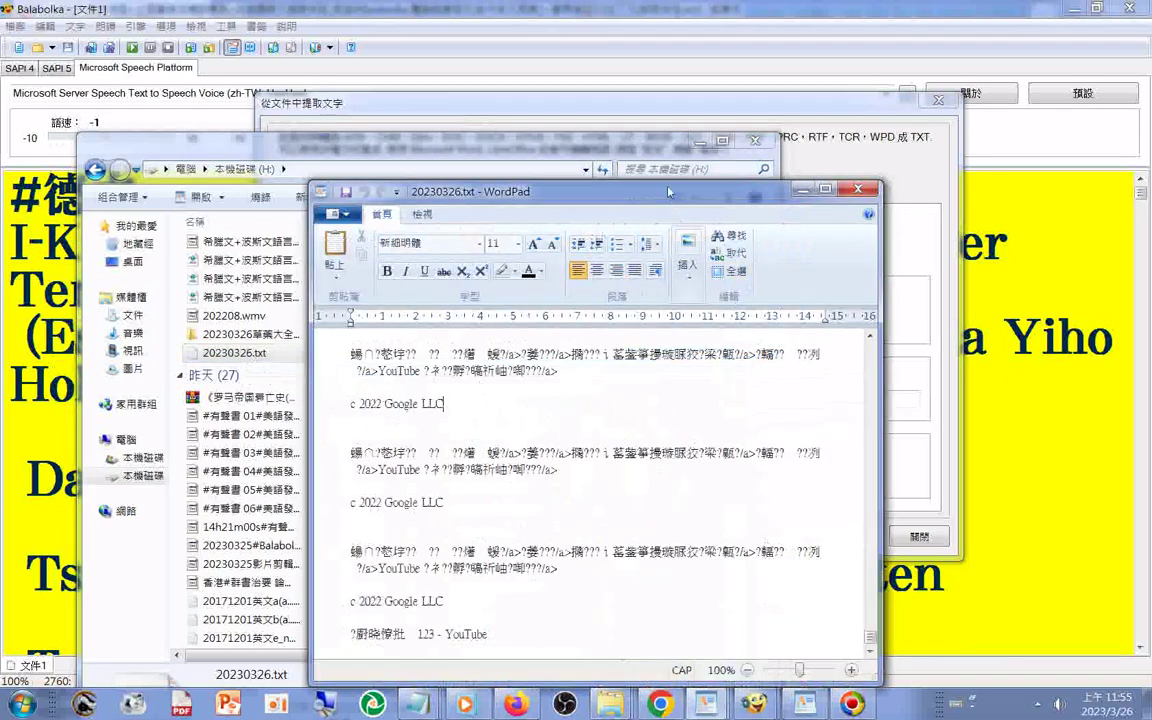
drag(668, 191, 650, 86)
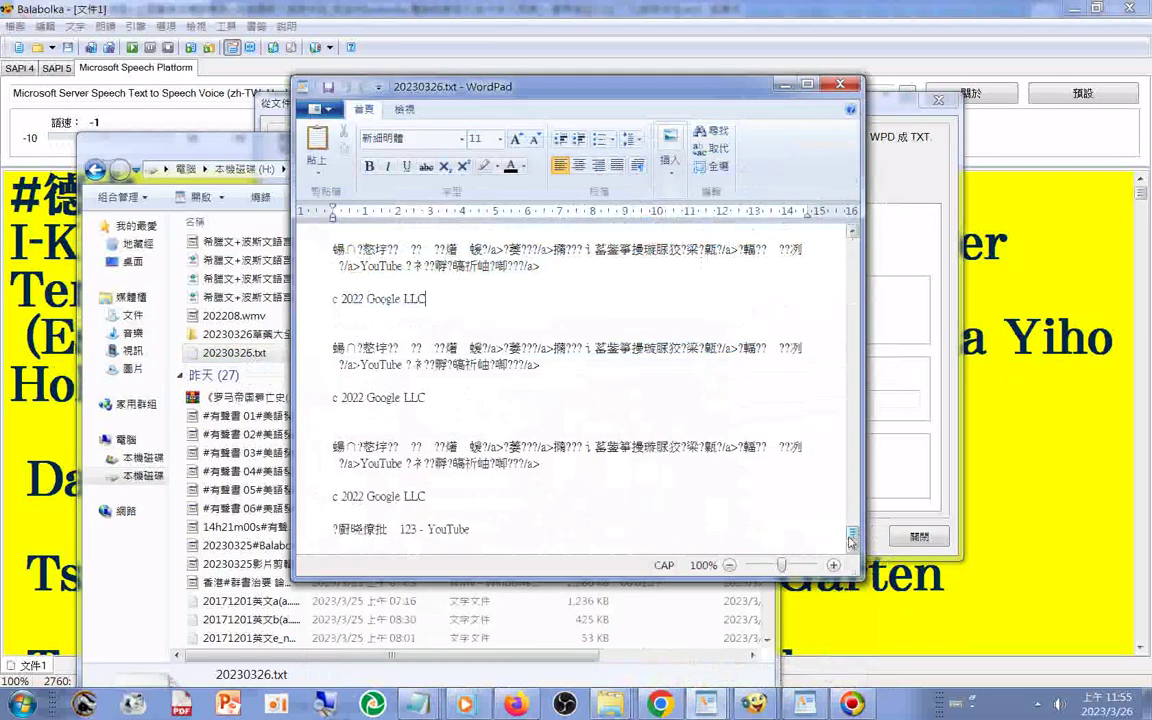
scroll(848, 515, down, 1)
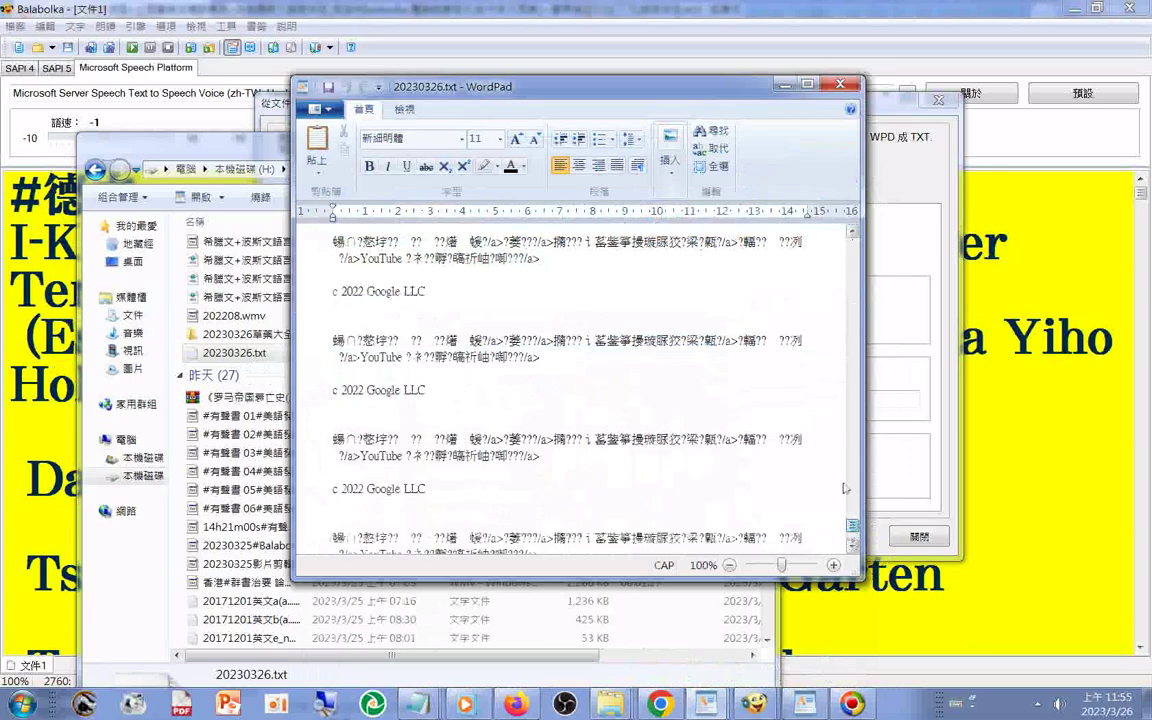
click(840, 84)
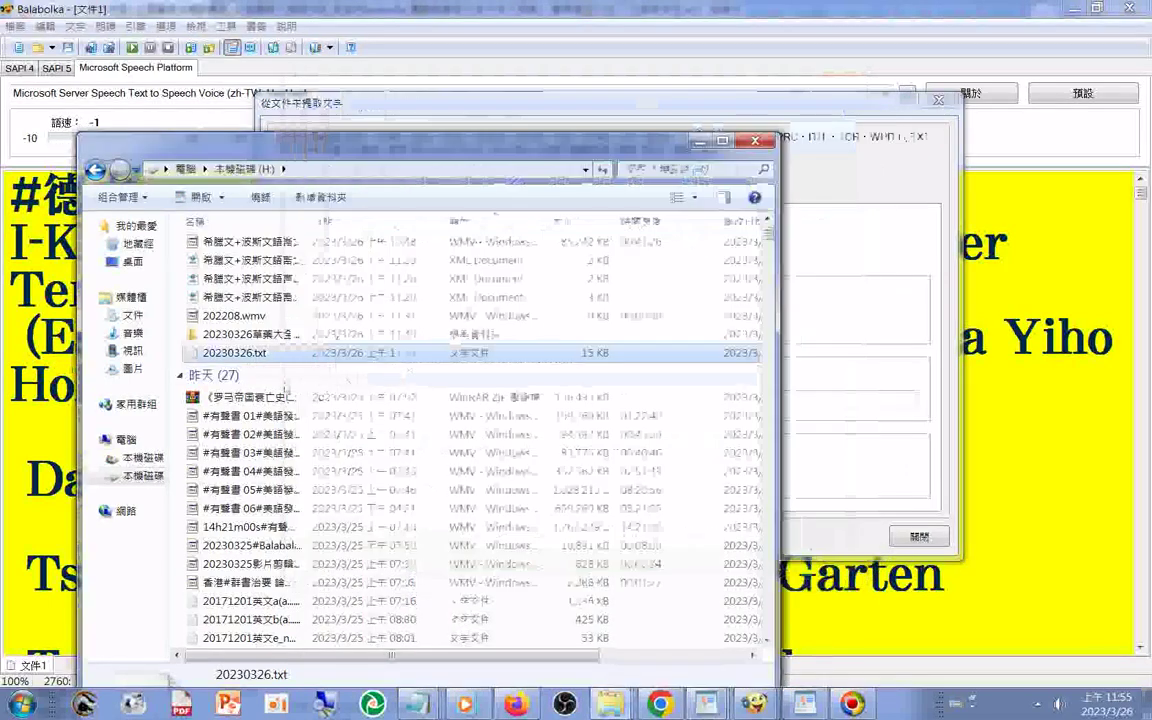
- Delete the UTF-8 version of 20230326.txt from drive H:
right_click(258, 352)
click(295, 637)
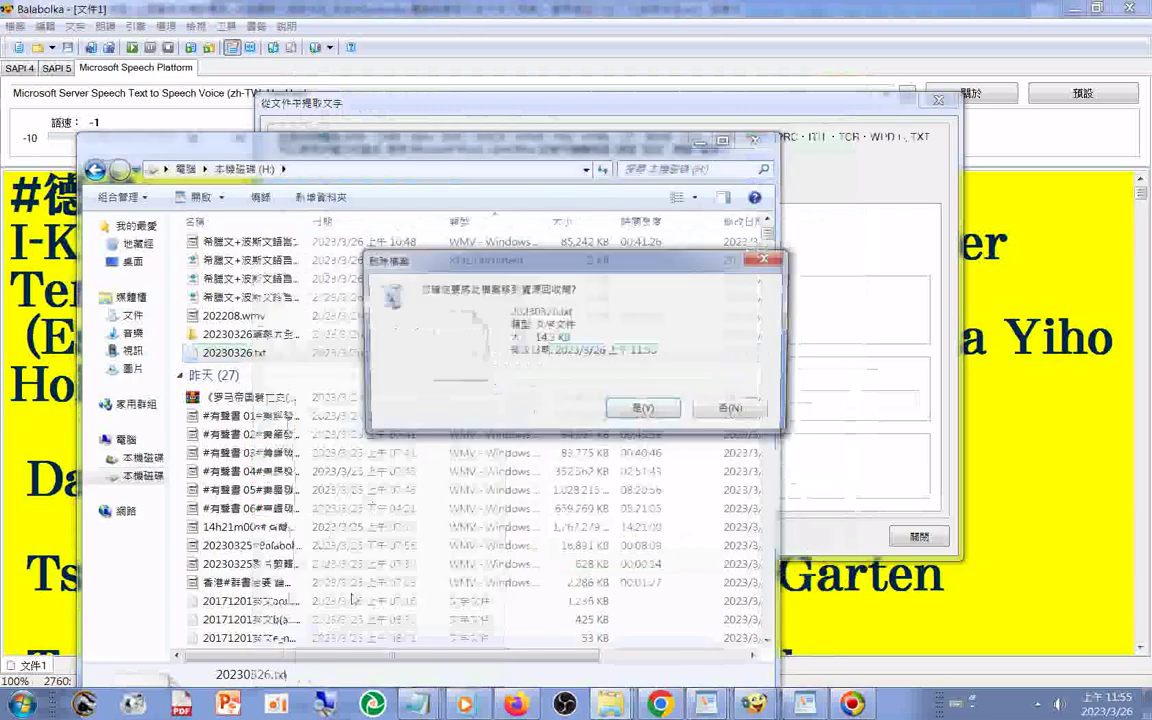
click(645, 411)
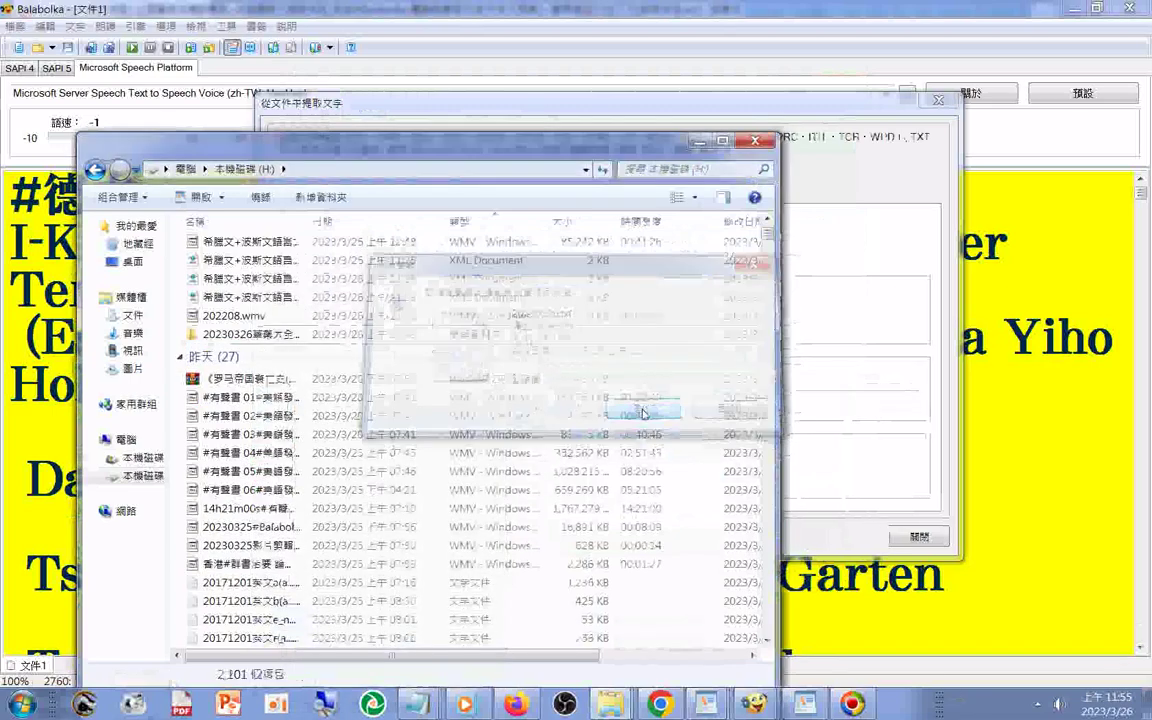
- Set the output encoding to Unicode in the text extraction dialog and convert the files into 20230326
click(828, 225)
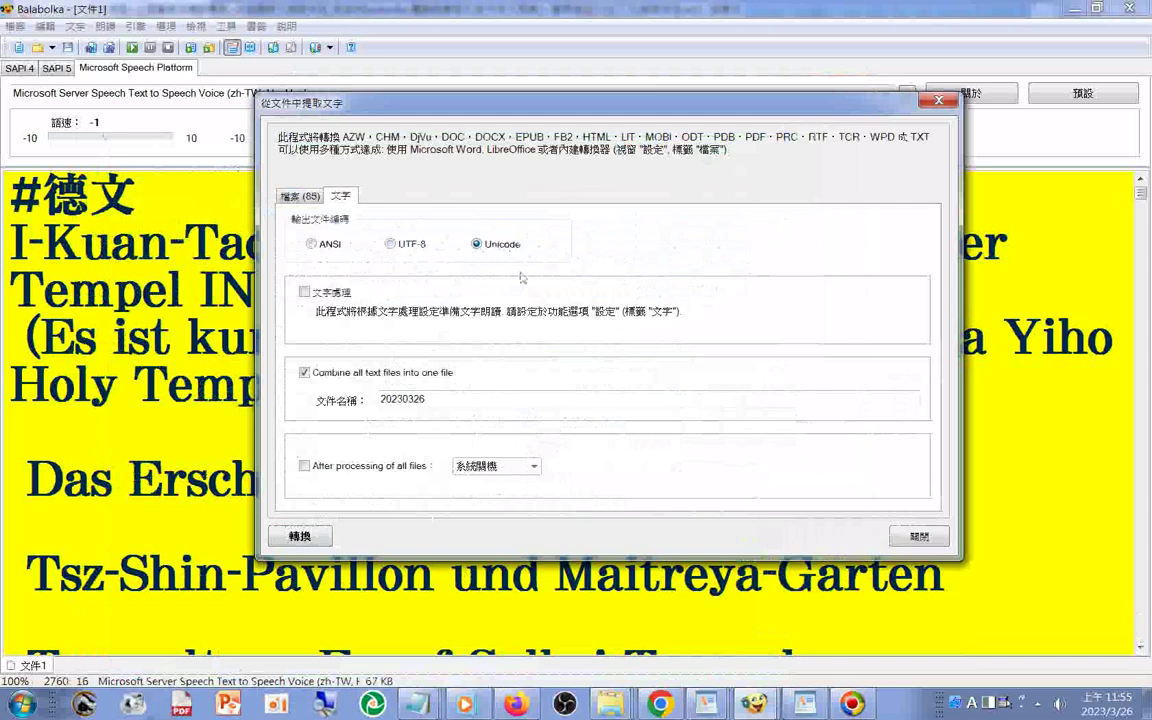
click(300, 536)
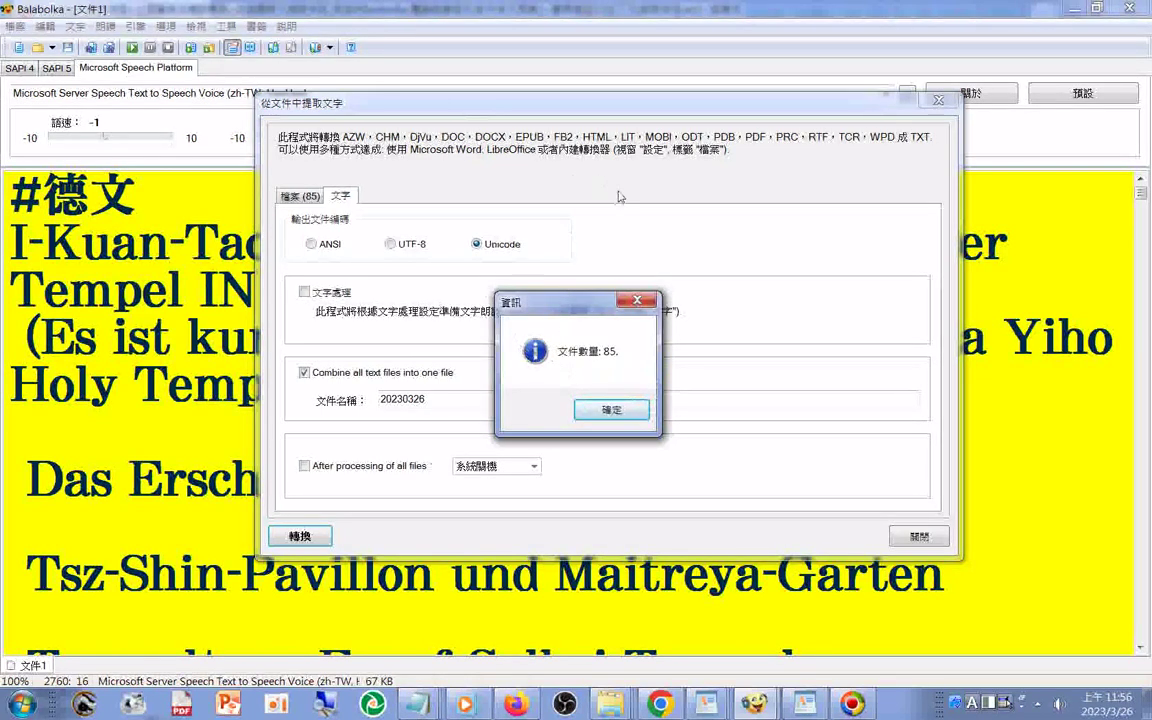
click(611, 410)
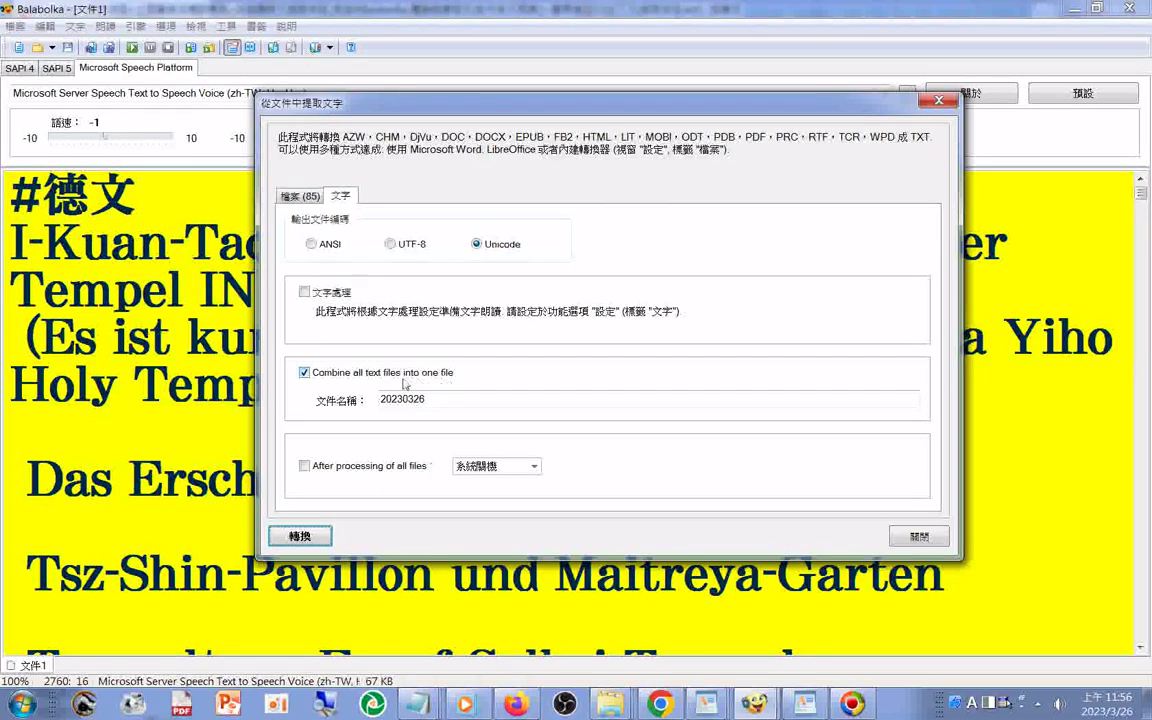
- Open the Unicode version of 20230326.txt from drive H: to check its text, and close it
click(610, 704)
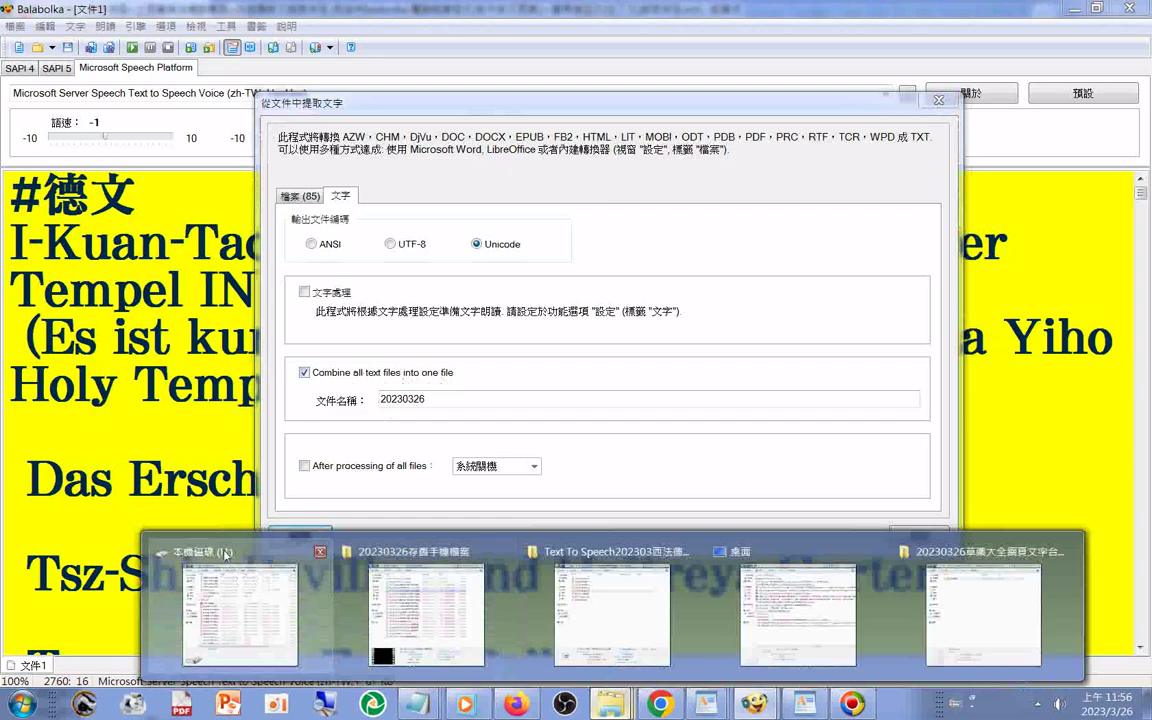
click(226, 555)
double_click(236, 353)
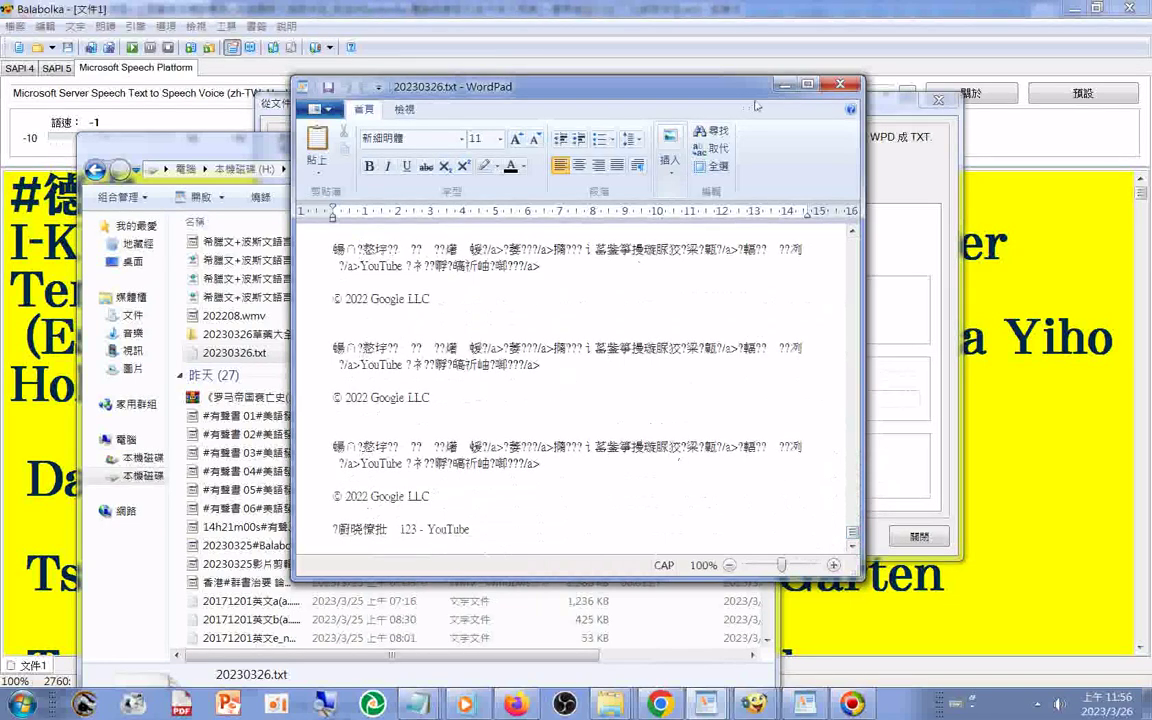
click(843, 87)
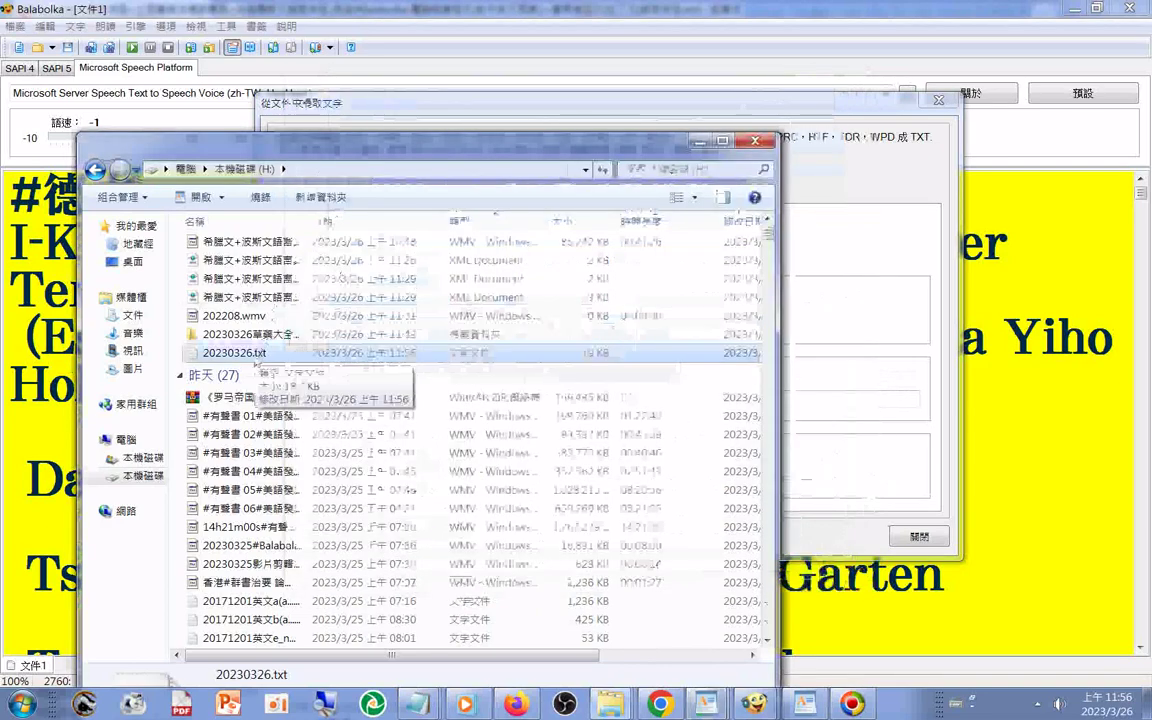
- Delete the Unicode version of 20230326.txt from drive H: and return to the text extraction dialog
right_click(256, 366)
click(268, 612)
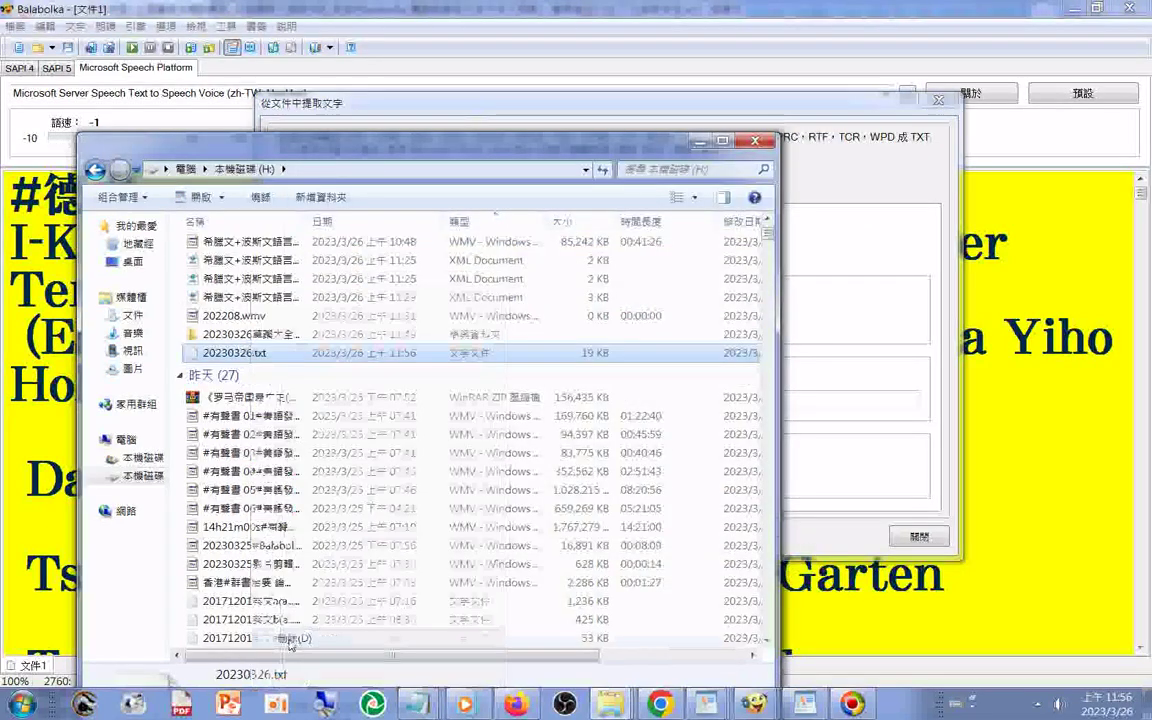
click(645, 411)
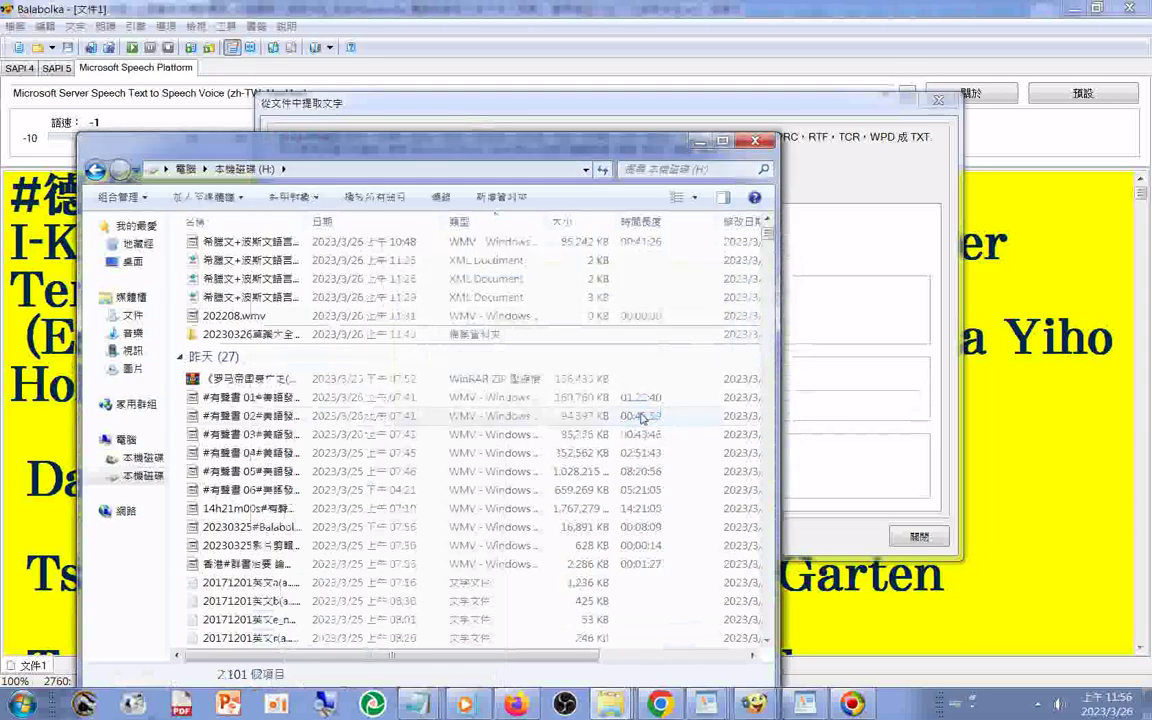
click(703, 143)
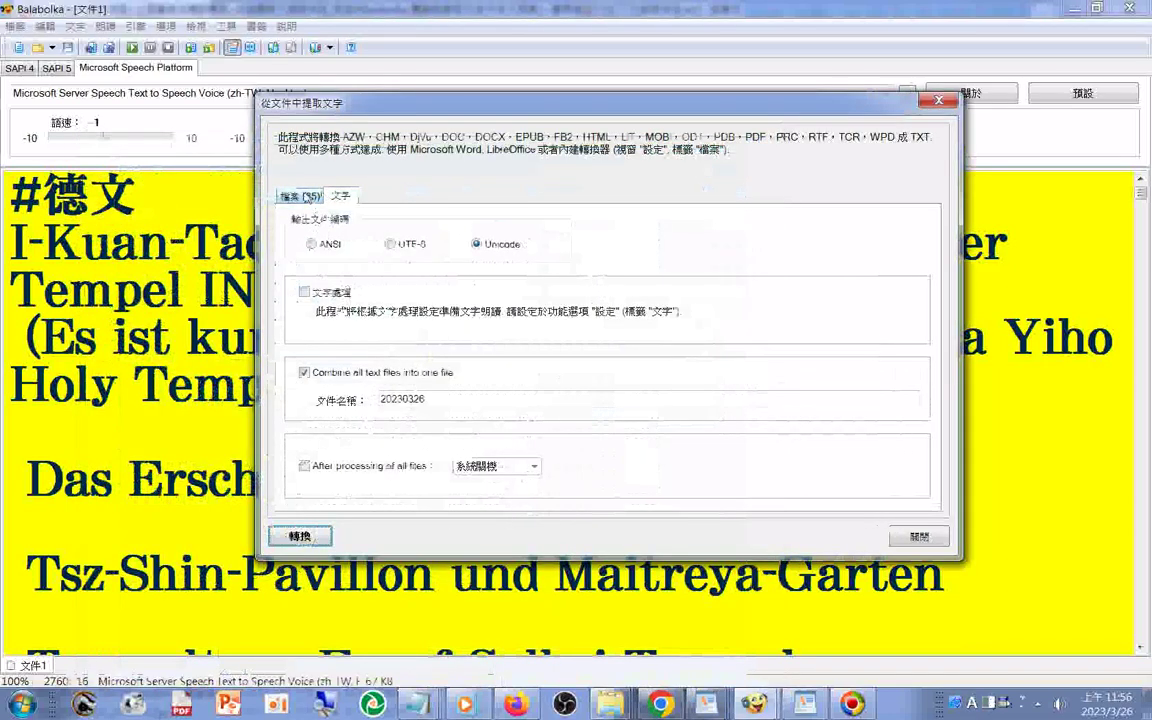
- Review the list of source files to its end and remove all of them from it
click(306, 197)
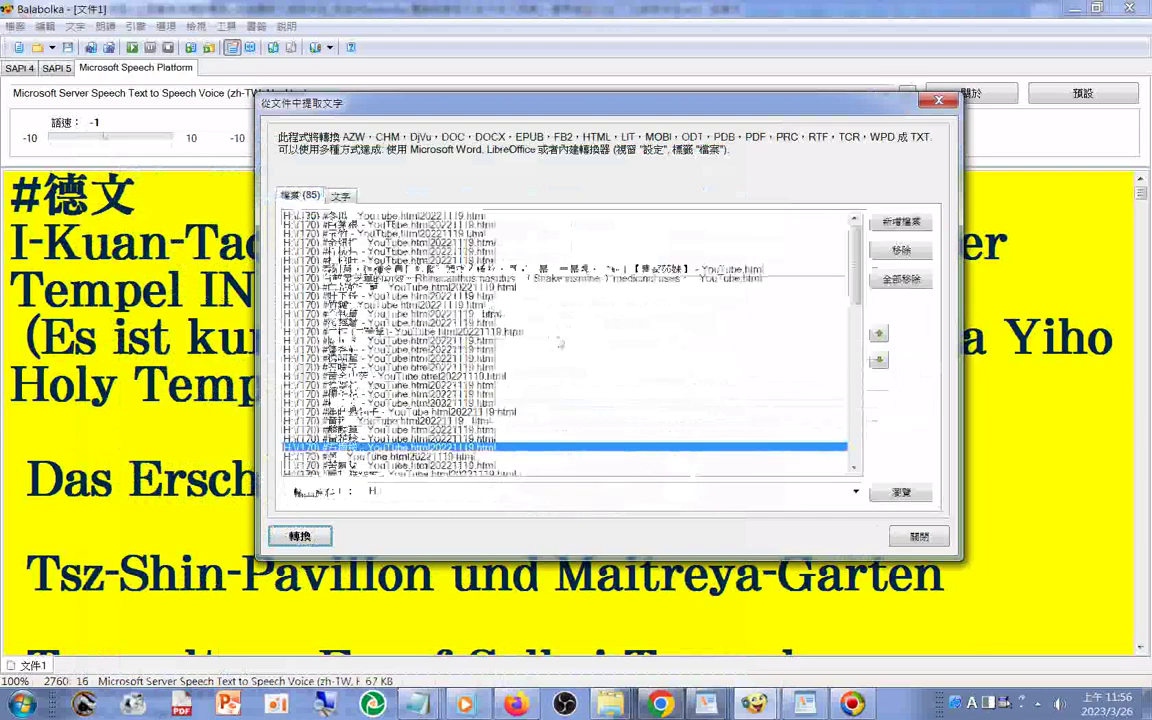
drag(856, 290, 867, 462)
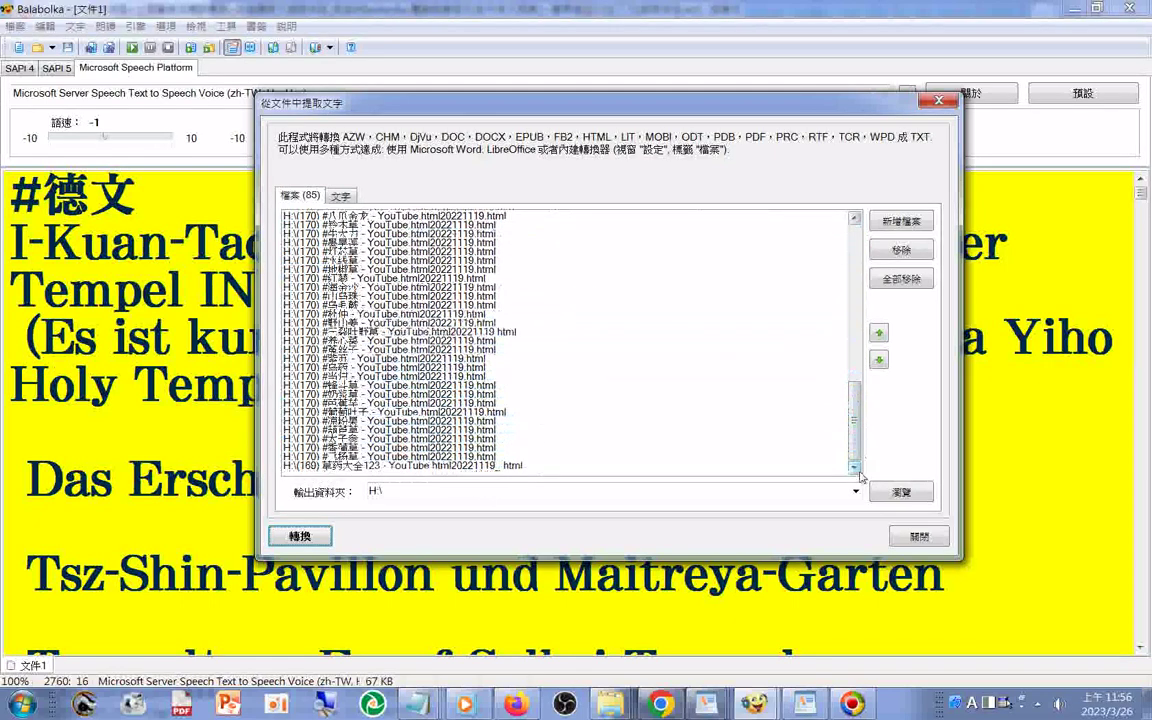
click(880, 281)
click(512, 390)
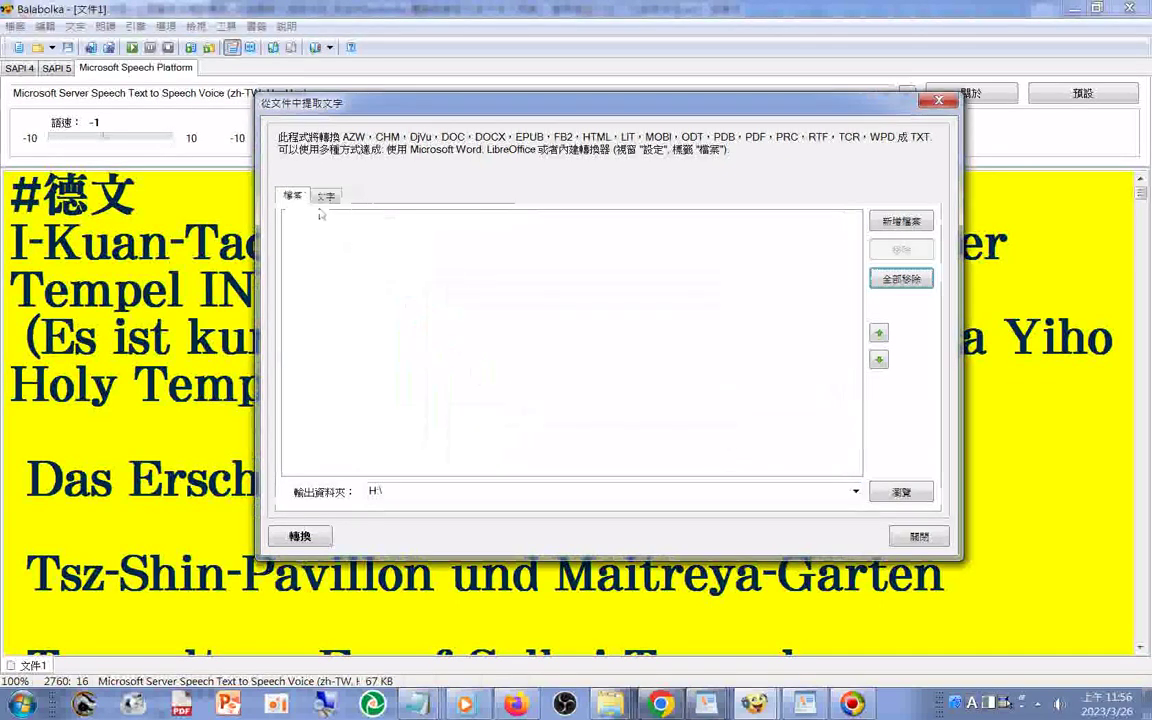
- Start adding source files from drive H: and switch the file listing to the small icons view
click(901, 222)
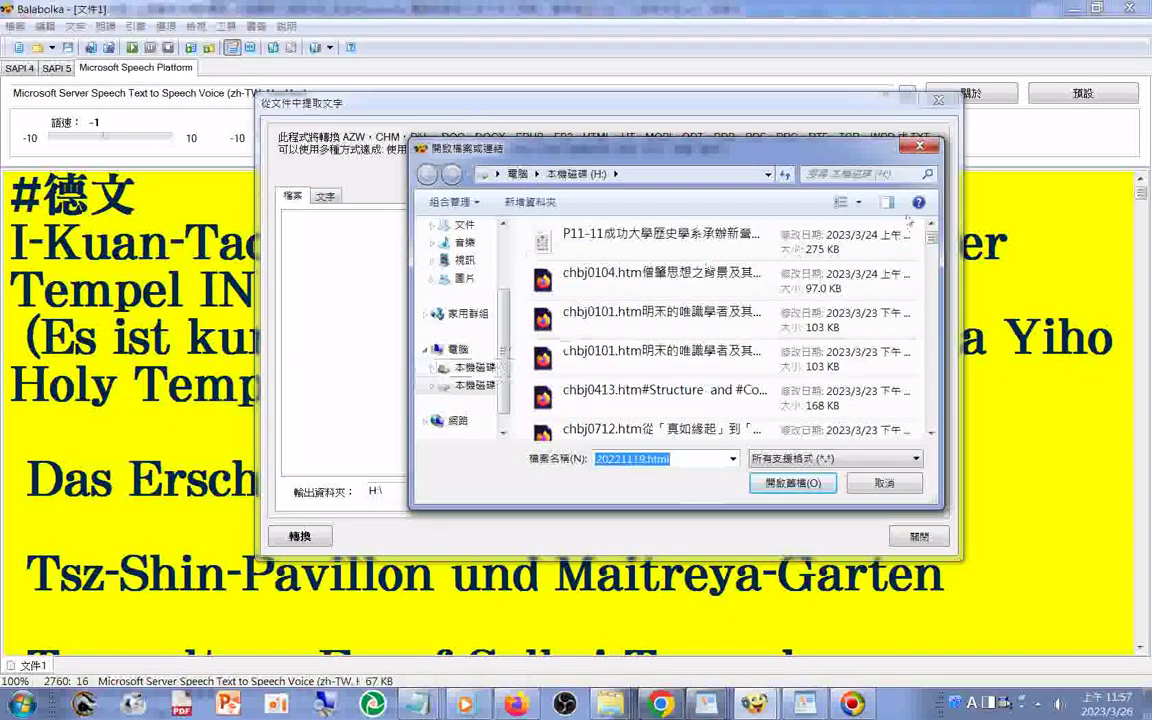
click(887, 203)
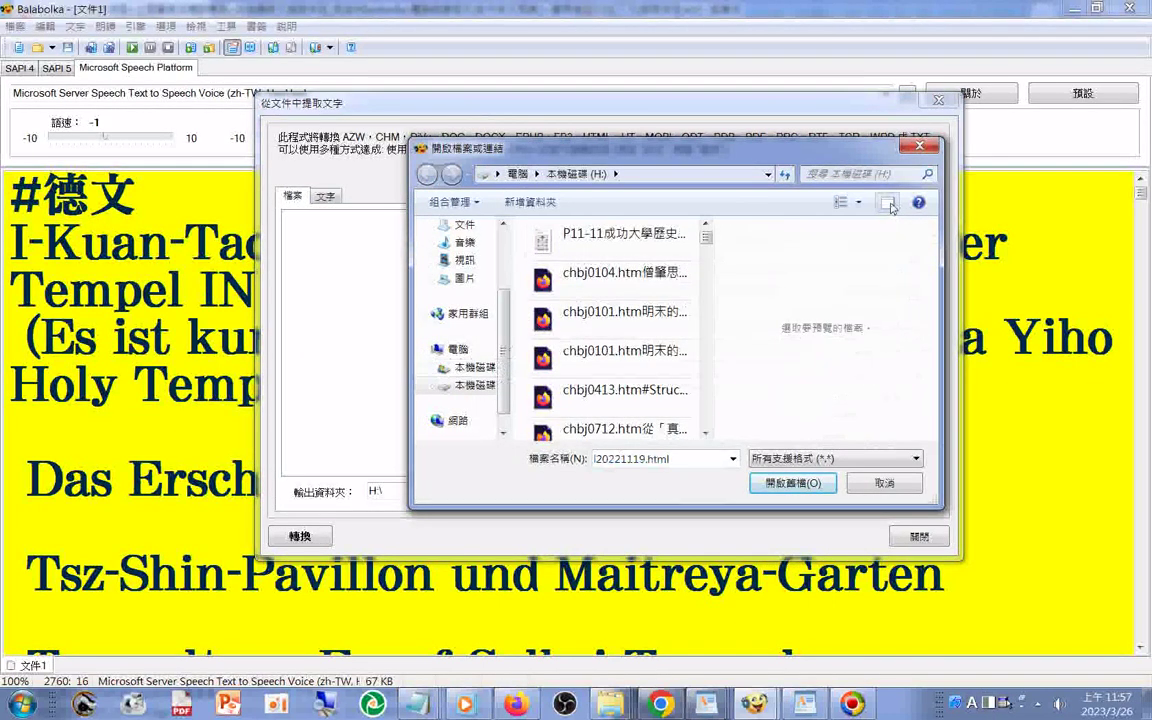
click(888, 203)
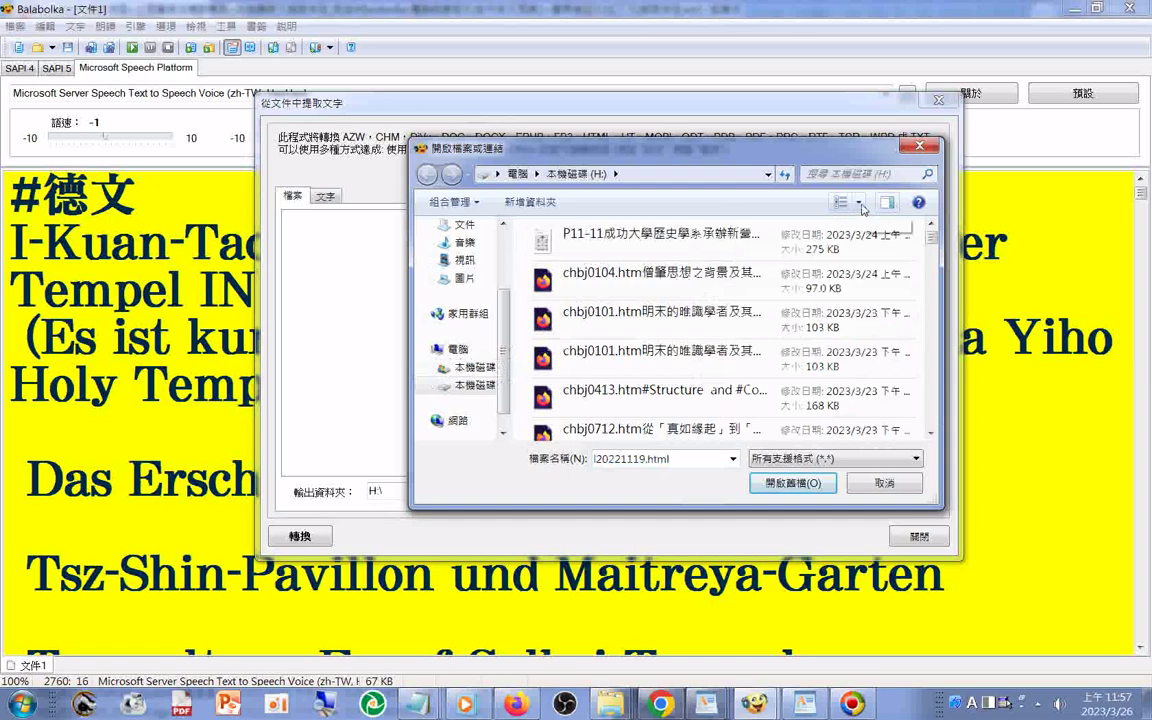
click(848, 203)
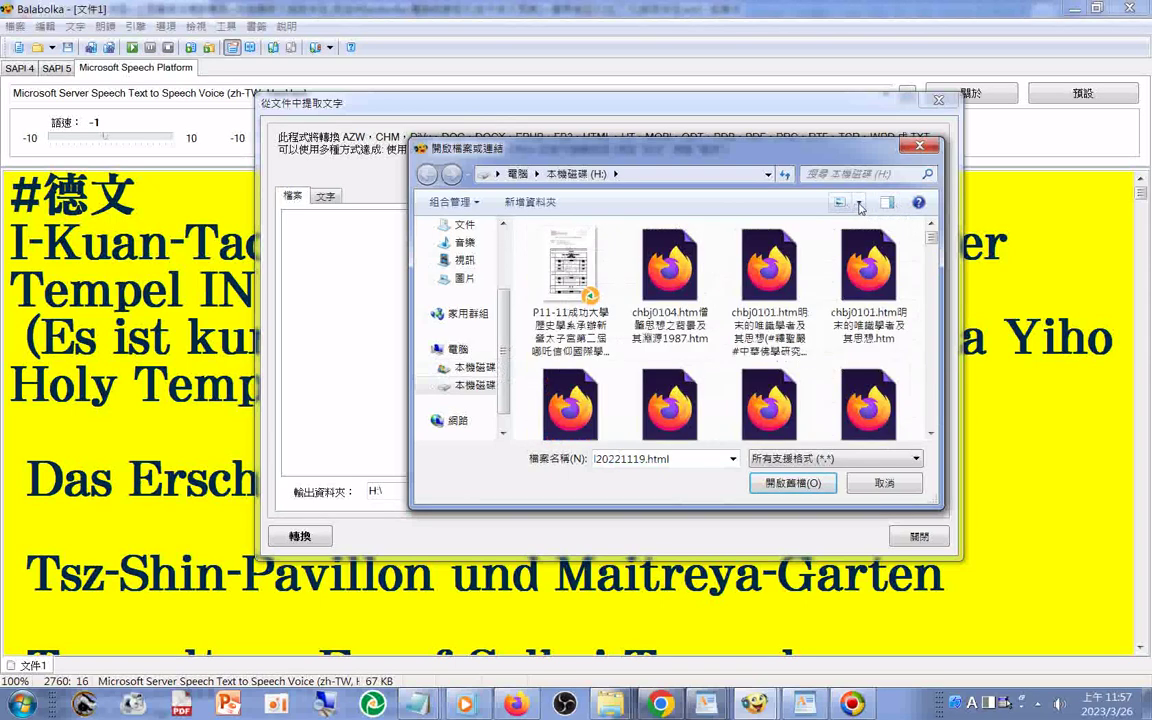
click(859, 204)
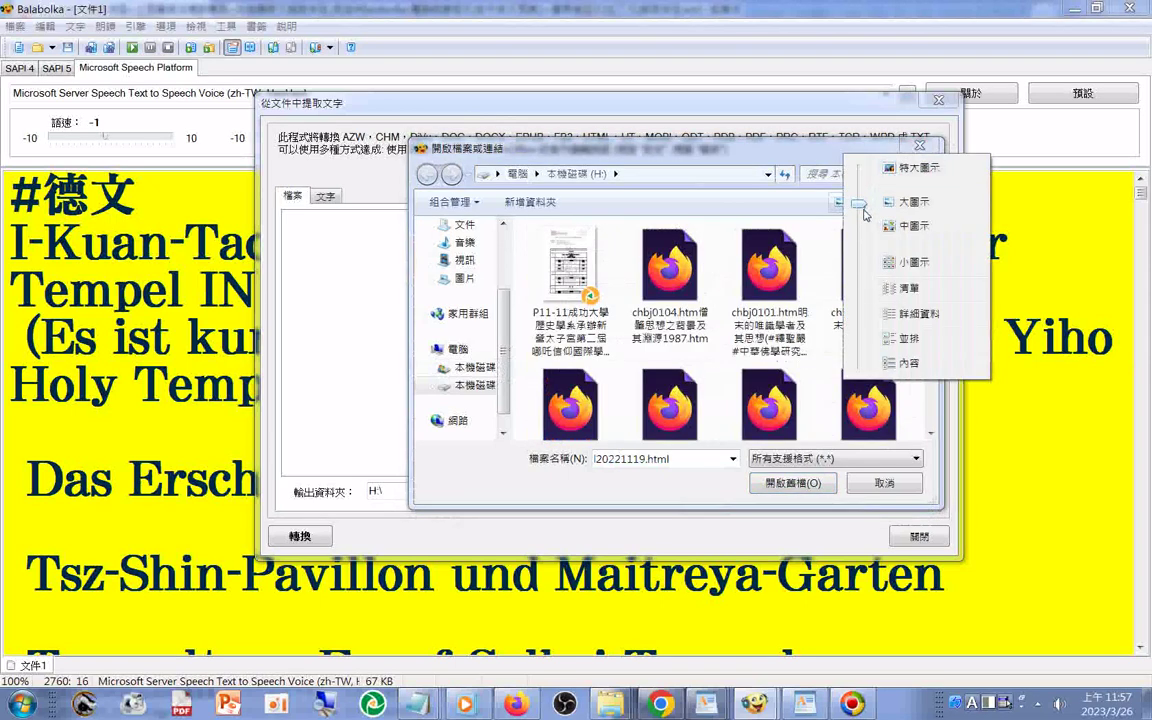
drag(859, 205, 859, 338)
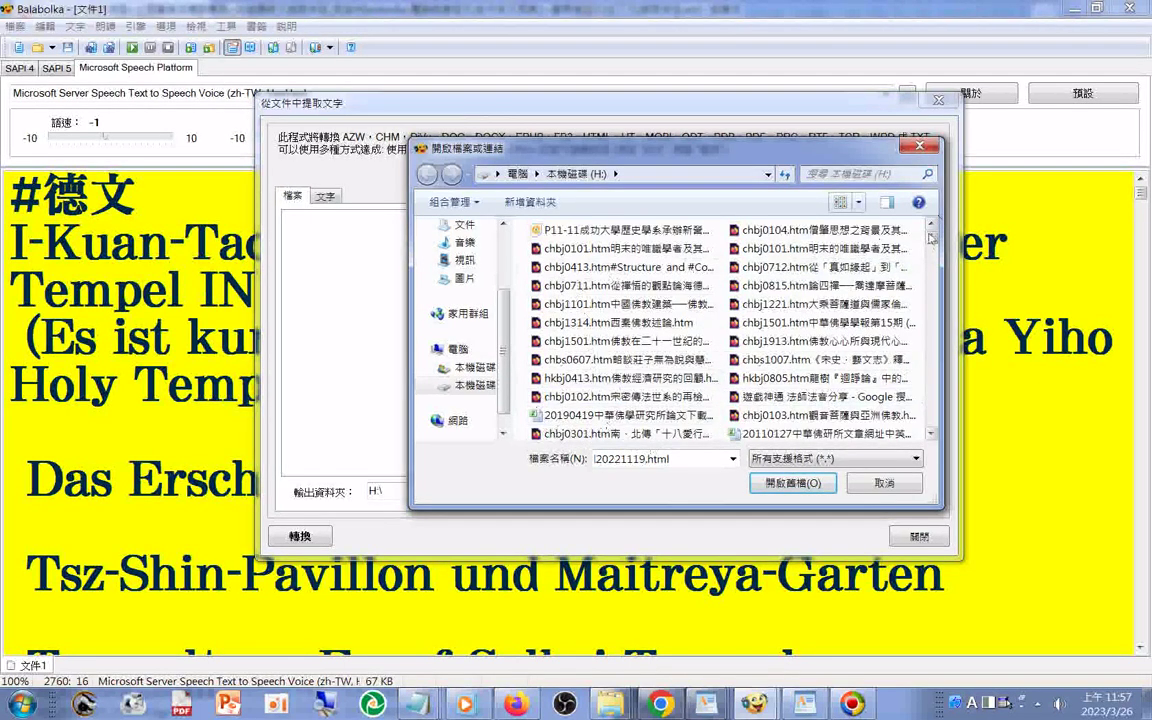
- Check the folder ......存桌面的純文字檔 on drive H: for usable source files and return to the drive's listing
drag(930, 240, 930, 341)
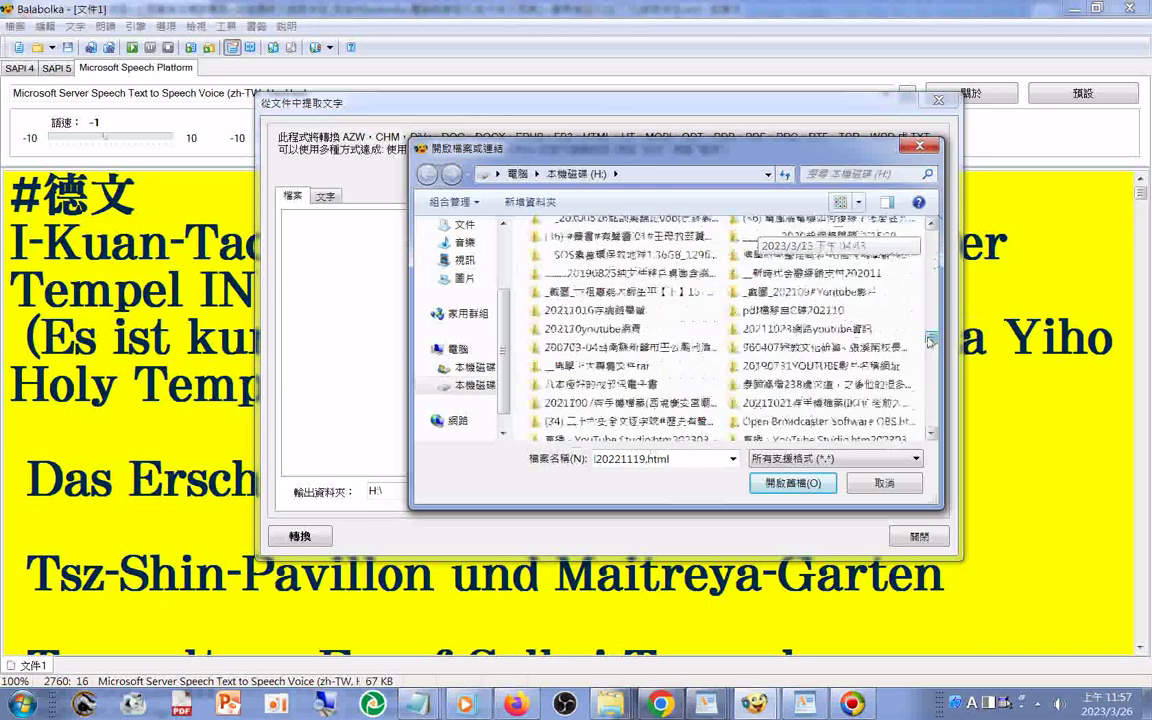
drag(930, 341, 930, 352)
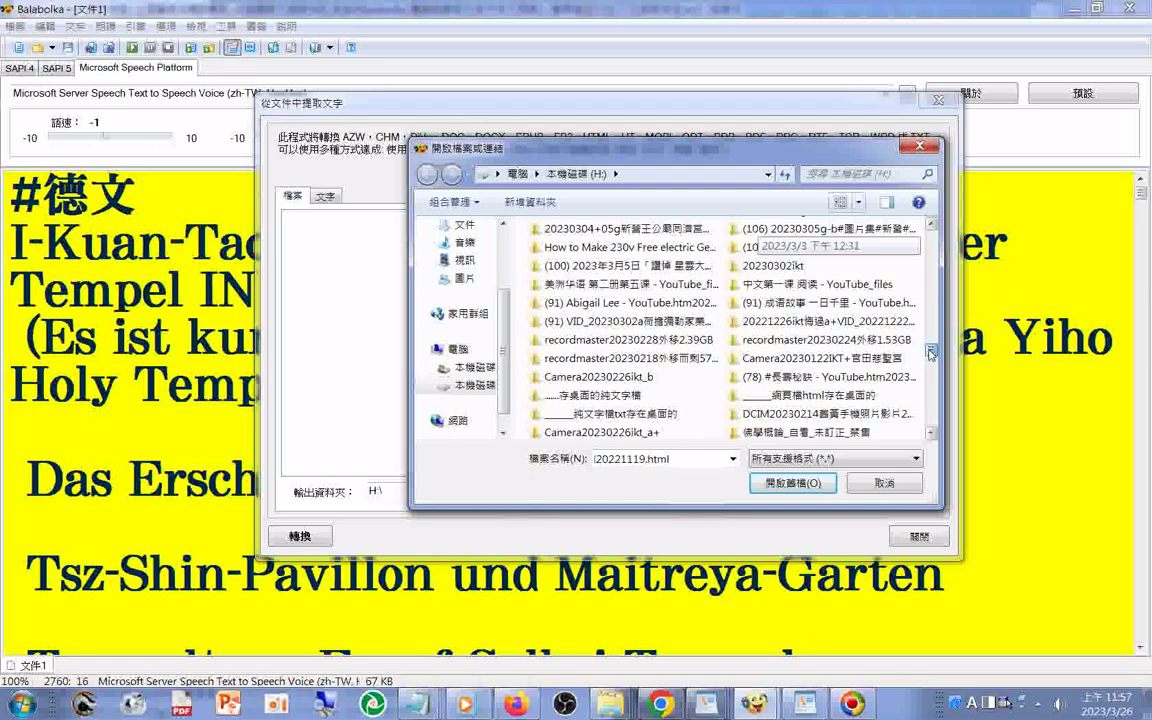
double_click(600, 395)
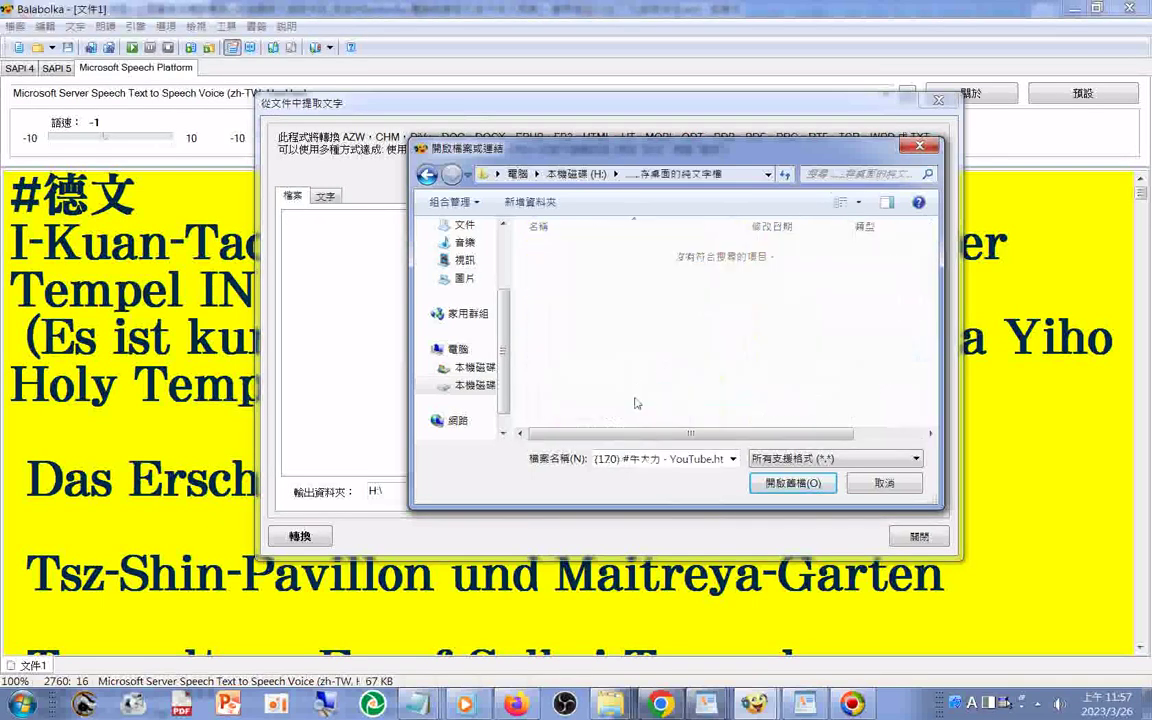
click(428, 176)
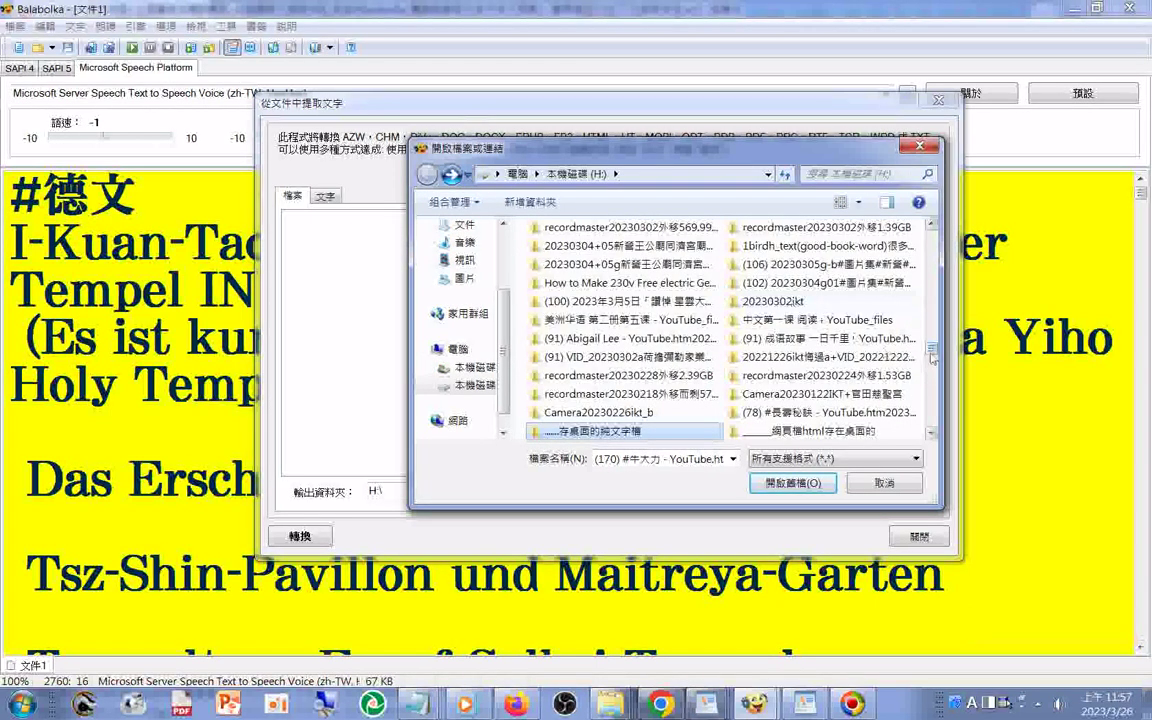
- Find the __2018text folder on drive H: and check its contents in the file dialog and in a new window
scroll(930, 365, down, 4)
scroll(931, 368, down, 10)
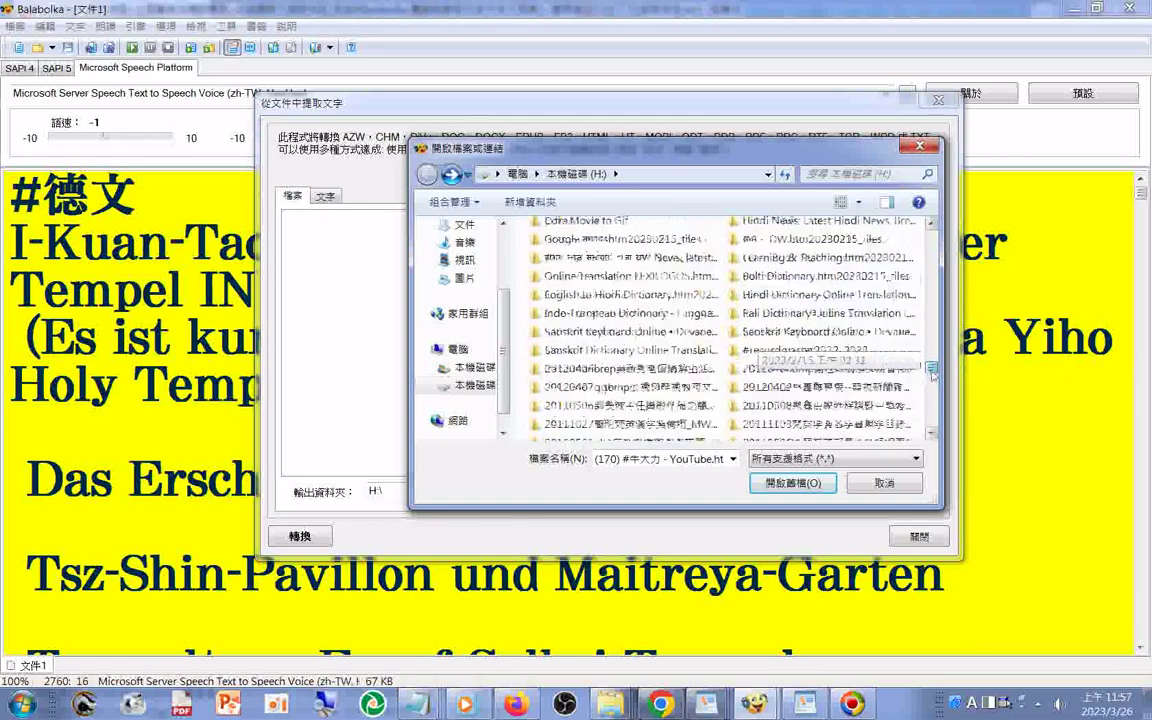
scroll(931, 375, up, 5)
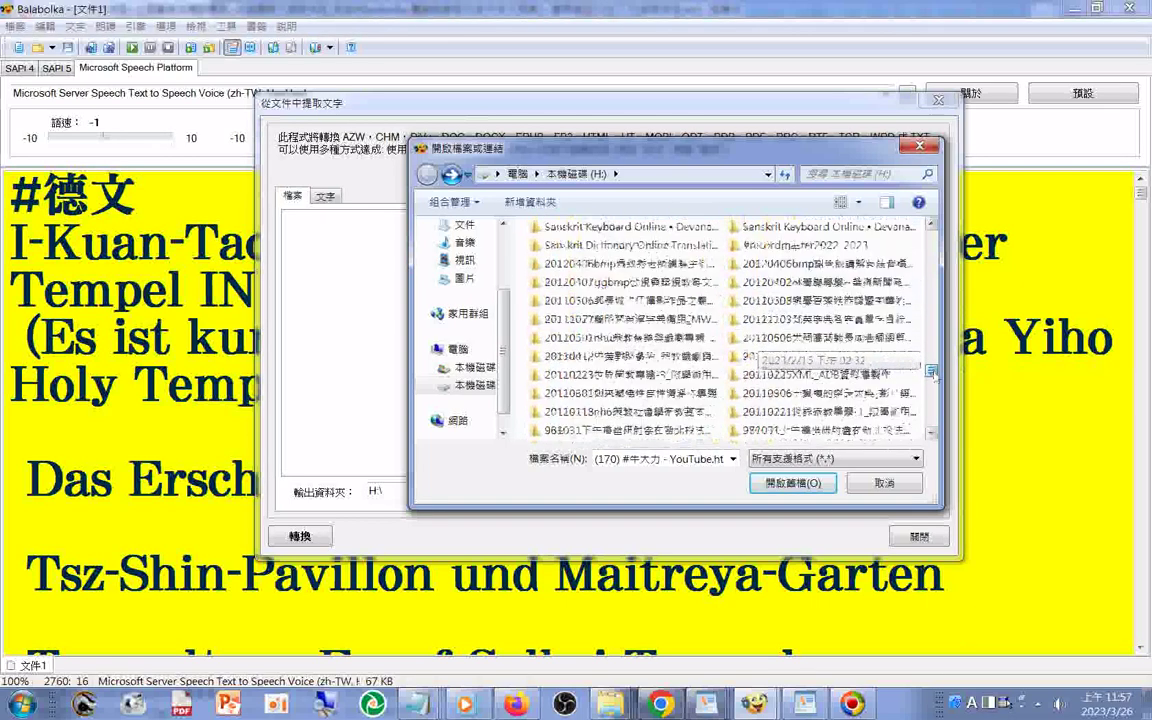
drag(933, 373, 936, 390)
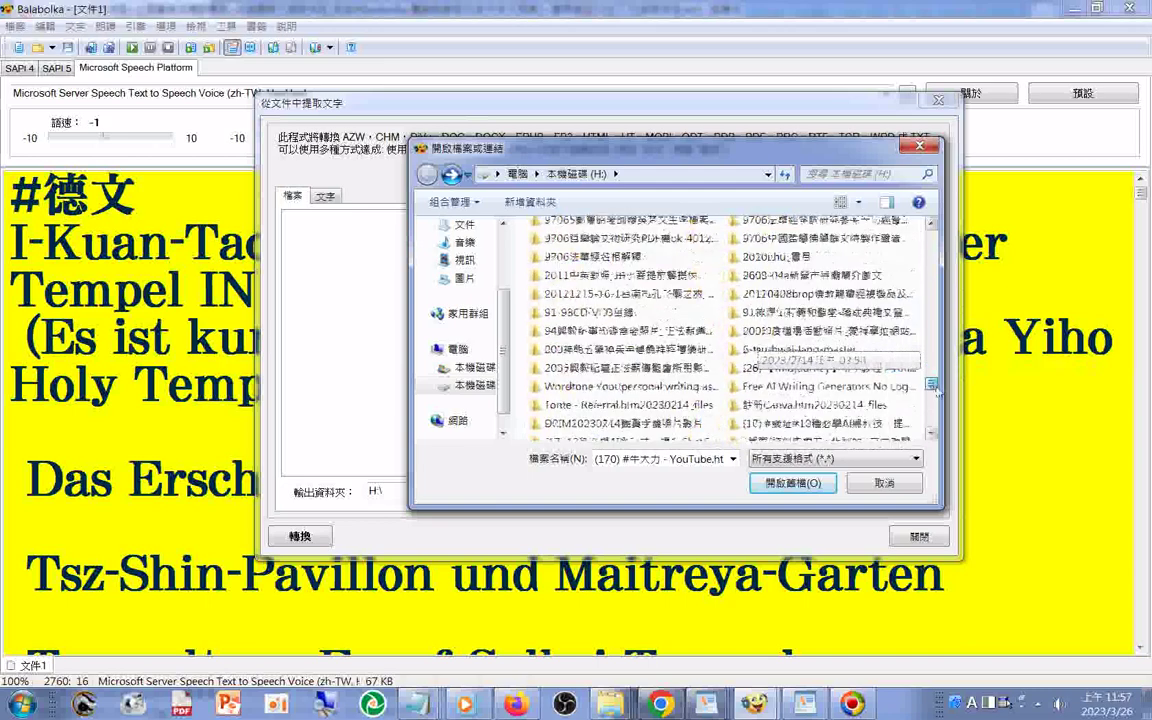
drag(937, 392, 940, 402)
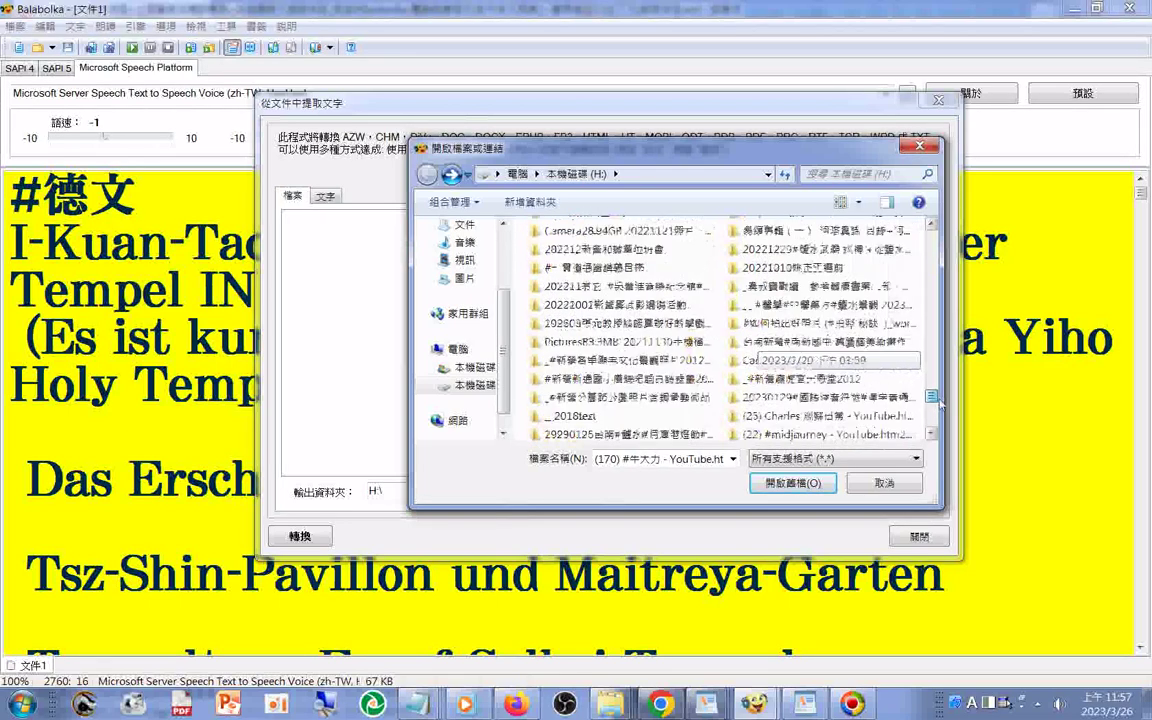
double_click(570, 416)
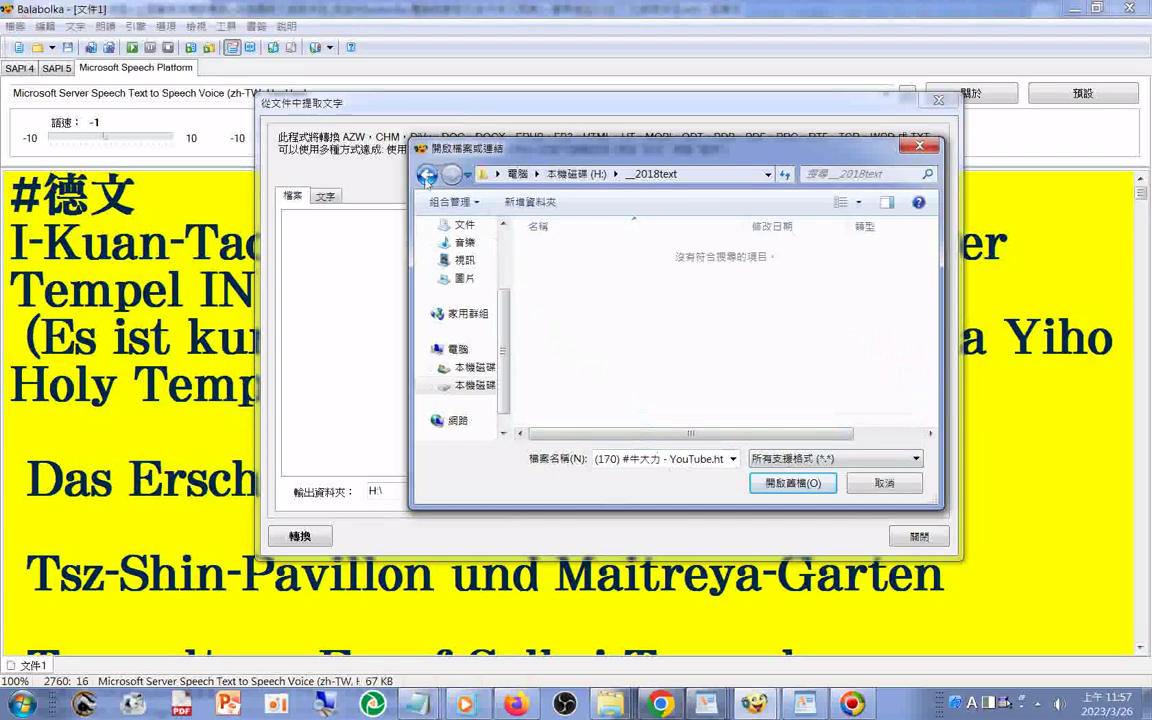
click(427, 174)
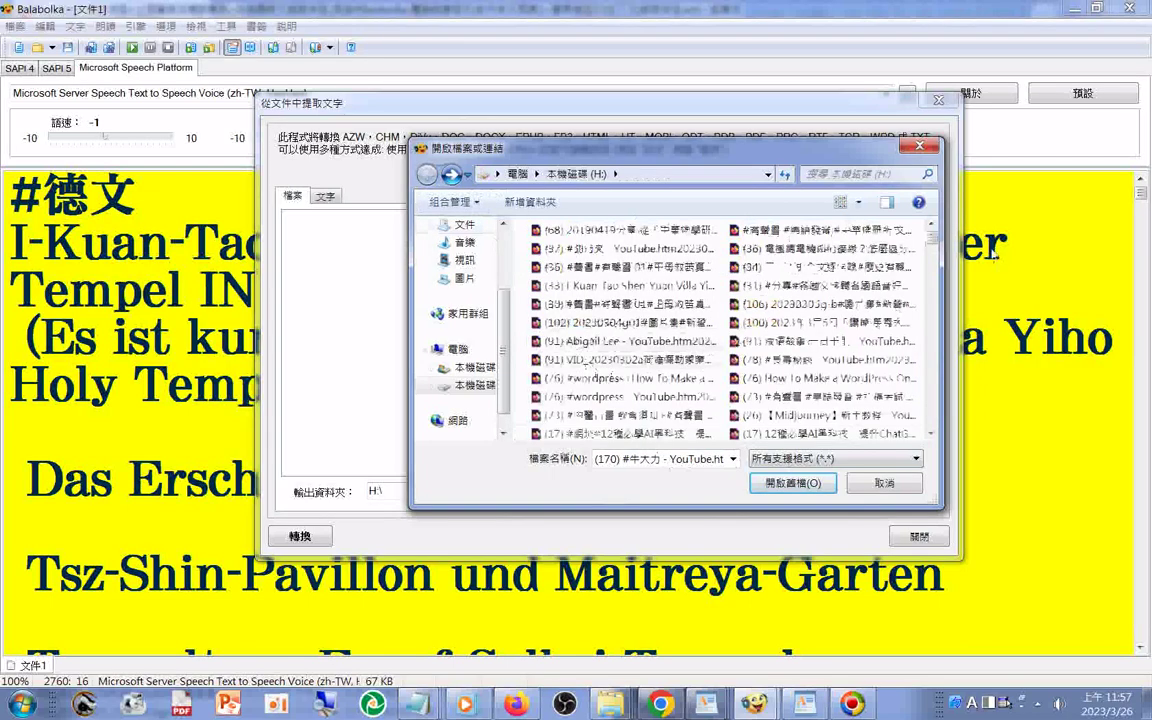
right_click(575, 432)
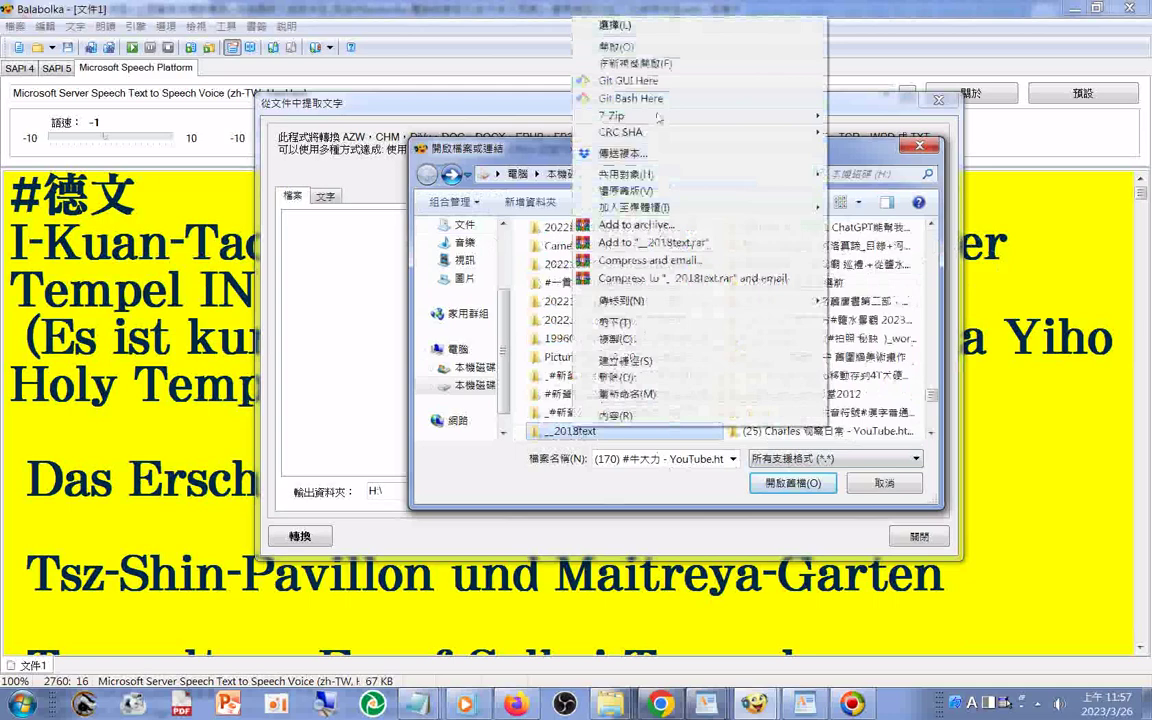
click(635, 63)
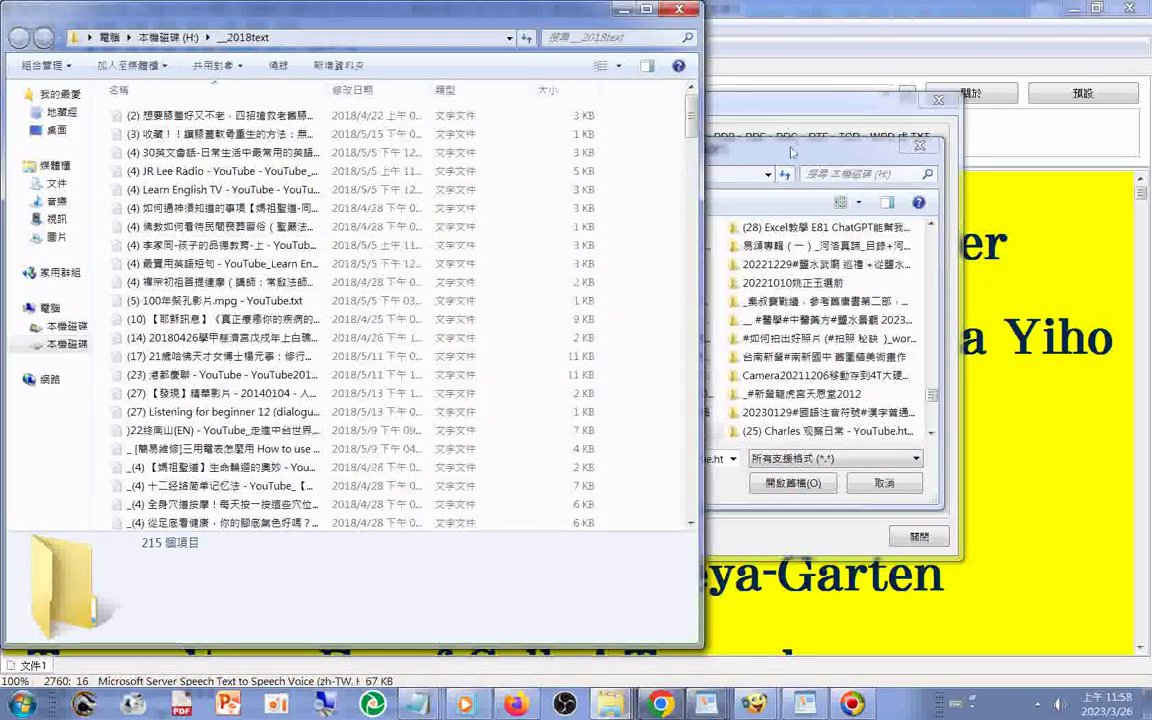
- Return to the file dialog, shift it clear of the extraction dialog's edge, and filter the files to text files (*.txt)
drag(791, 151, 686, 118)
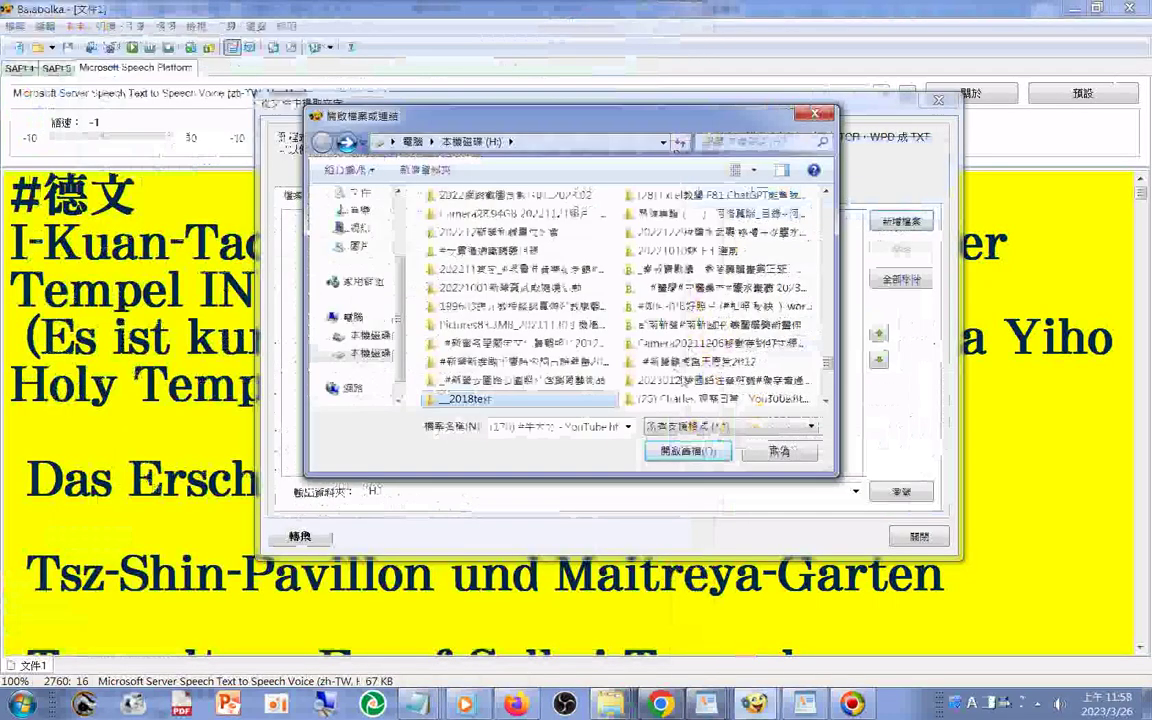
click(808, 427)
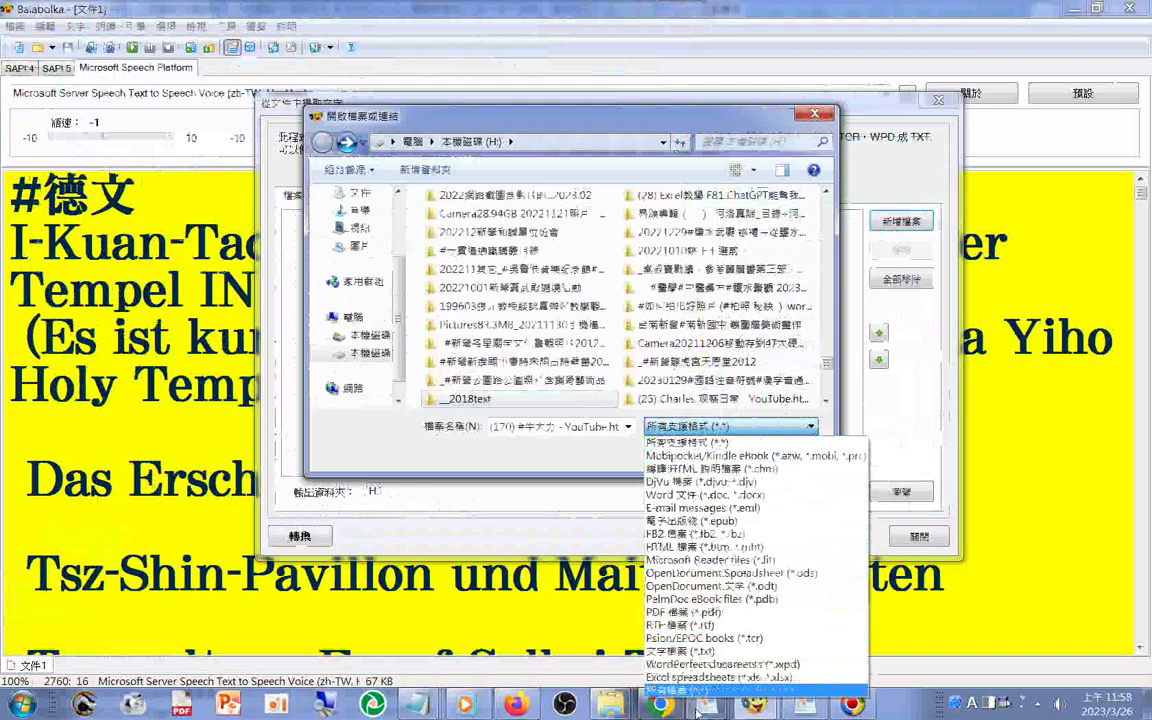
click(716, 651)
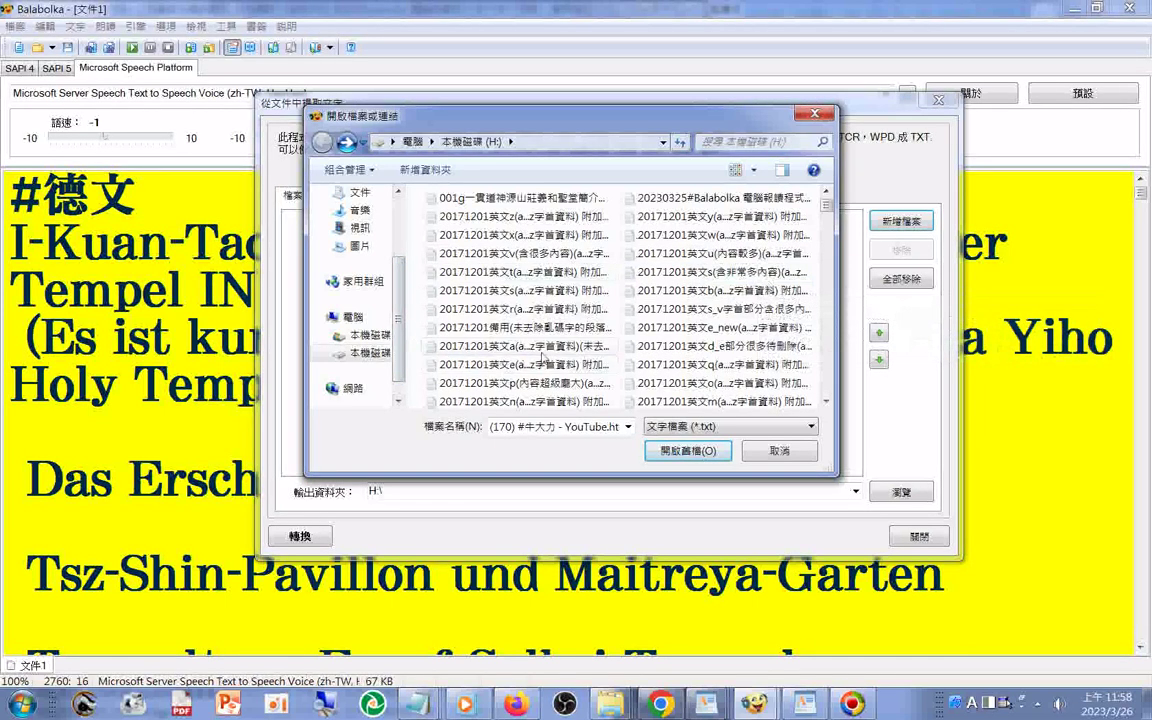
- Look through the text files on drive H: for suitable source files to extract, ending at the 20171201英文 series
scroll(828, 240, down, 4)
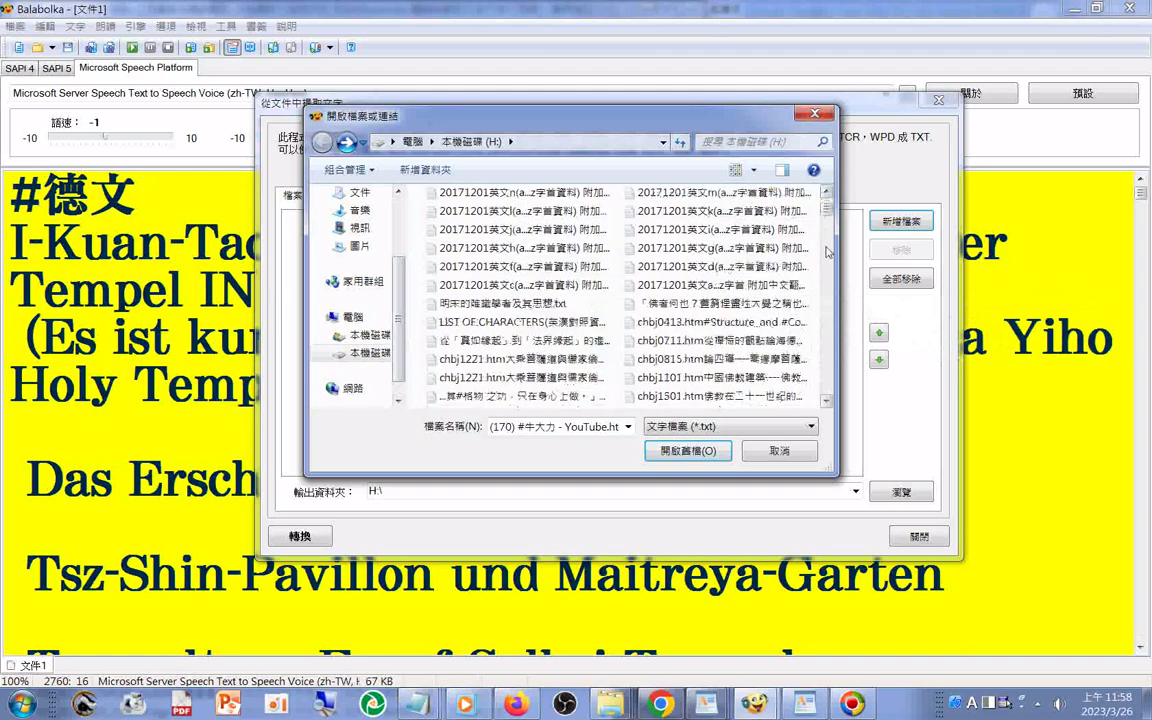
scroll(828, 251, down, 6)
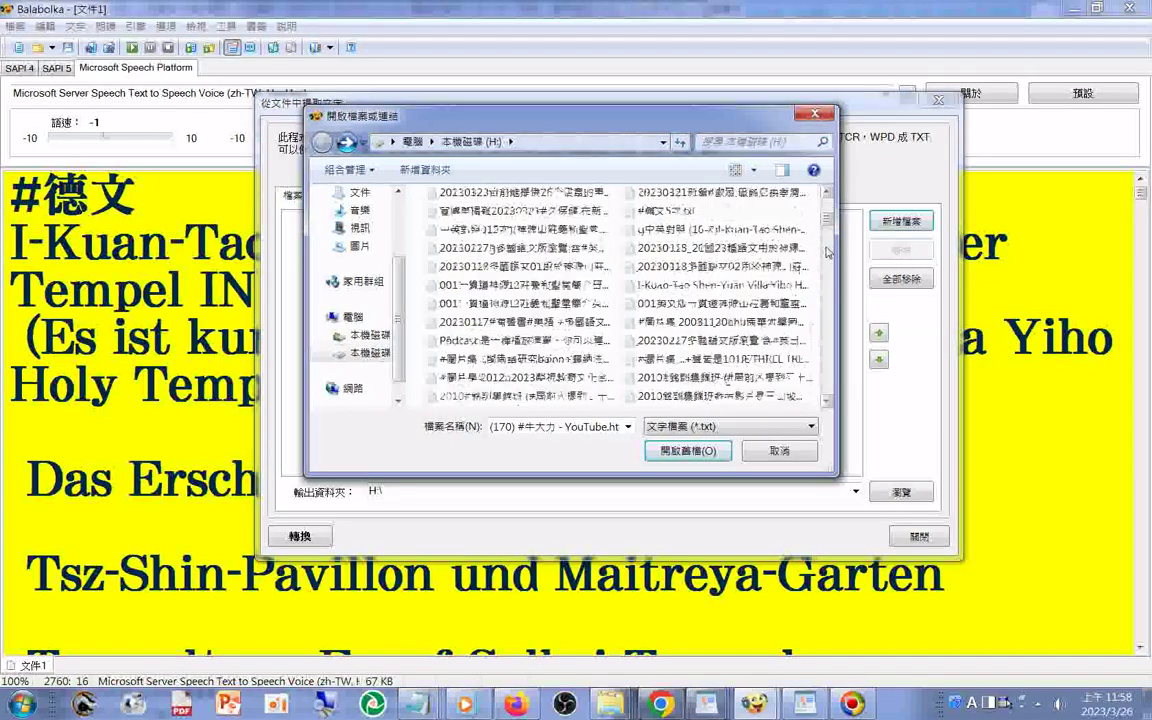
scroll(828, 251, down, 4)
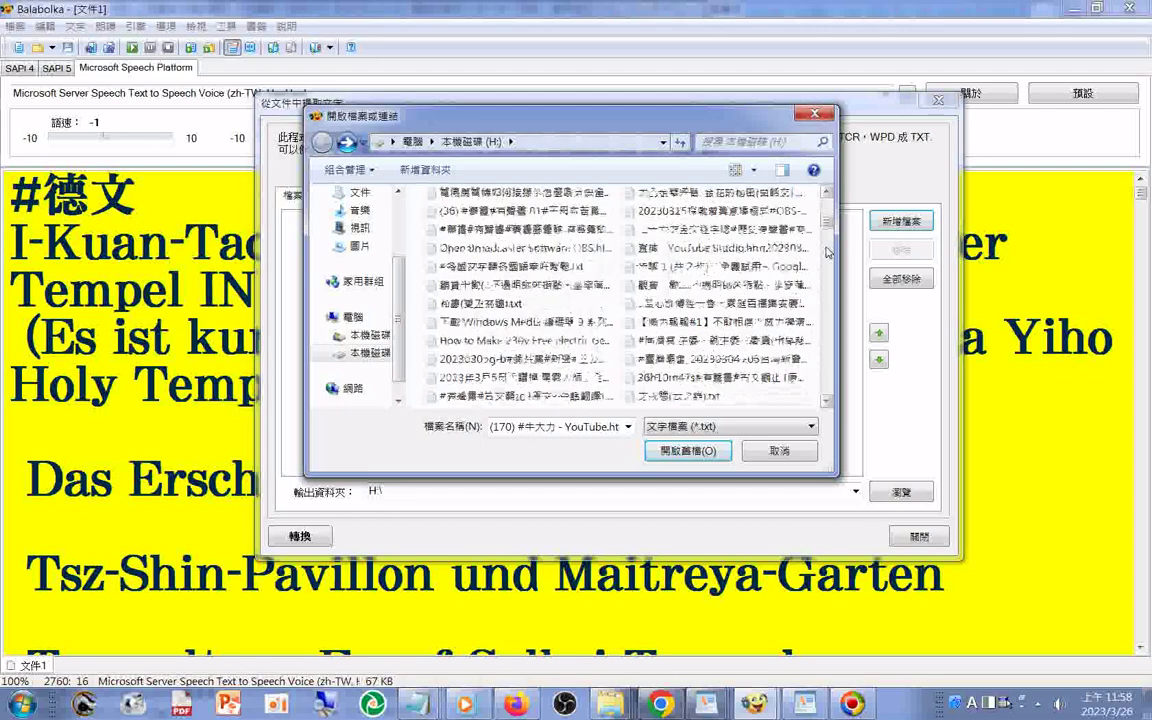
scroll(828, 251, down, 4)
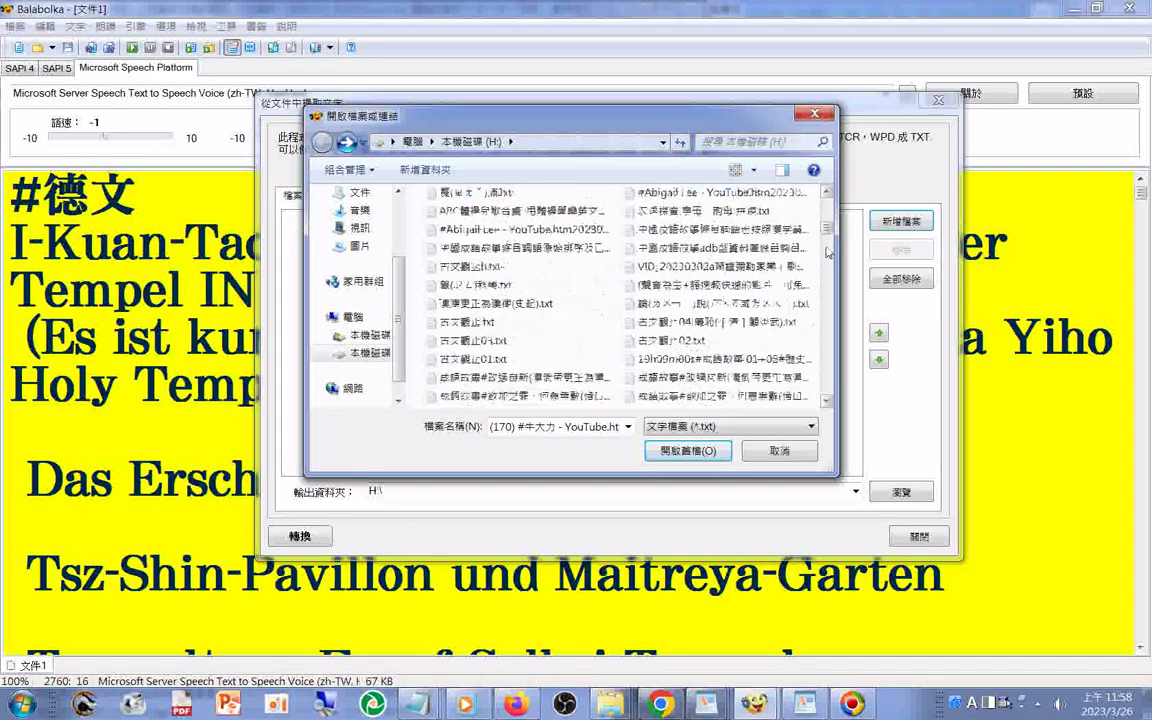
scroll(828, 251, down, 4)
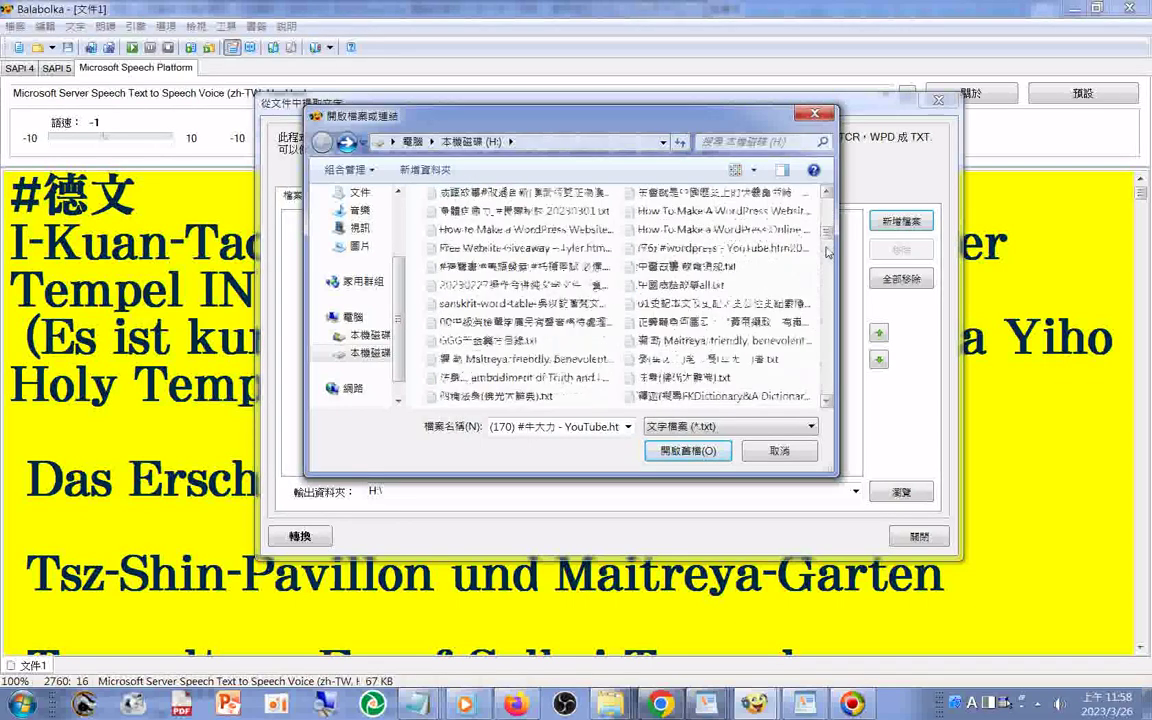
scroll(828, 251, down, 4)
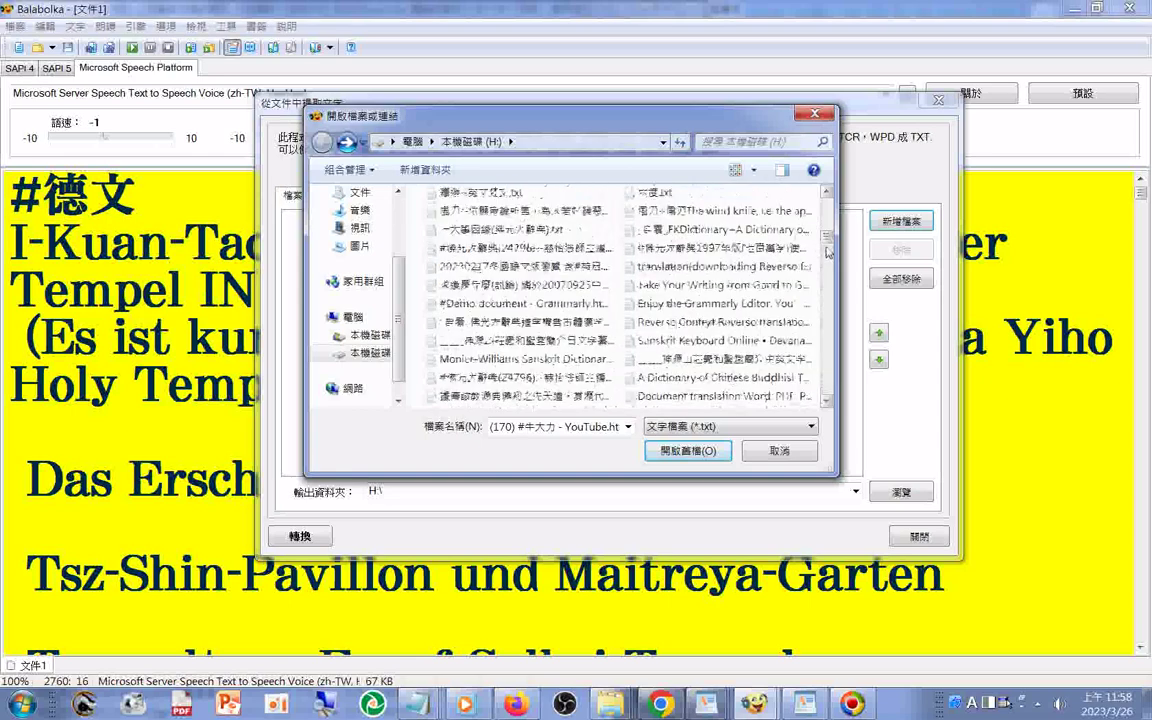
scroll(828, 251, down, 4)
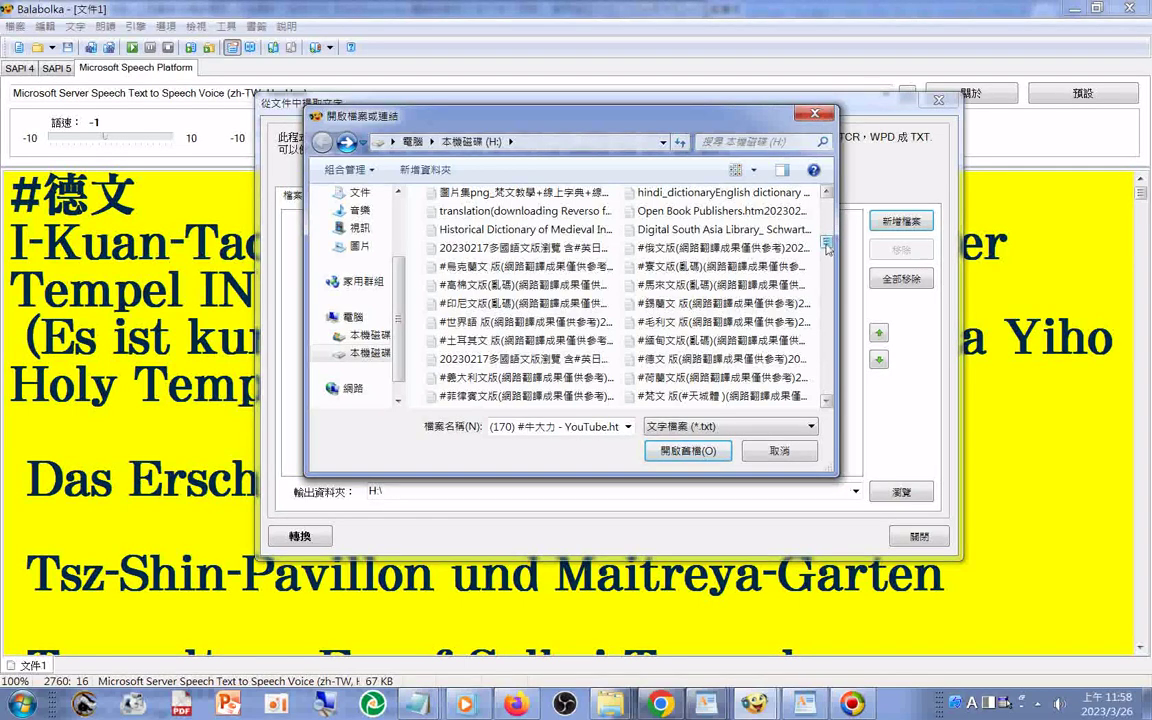
scroll(826, 247, down, 3)
scroll(827, 252, down, 3)
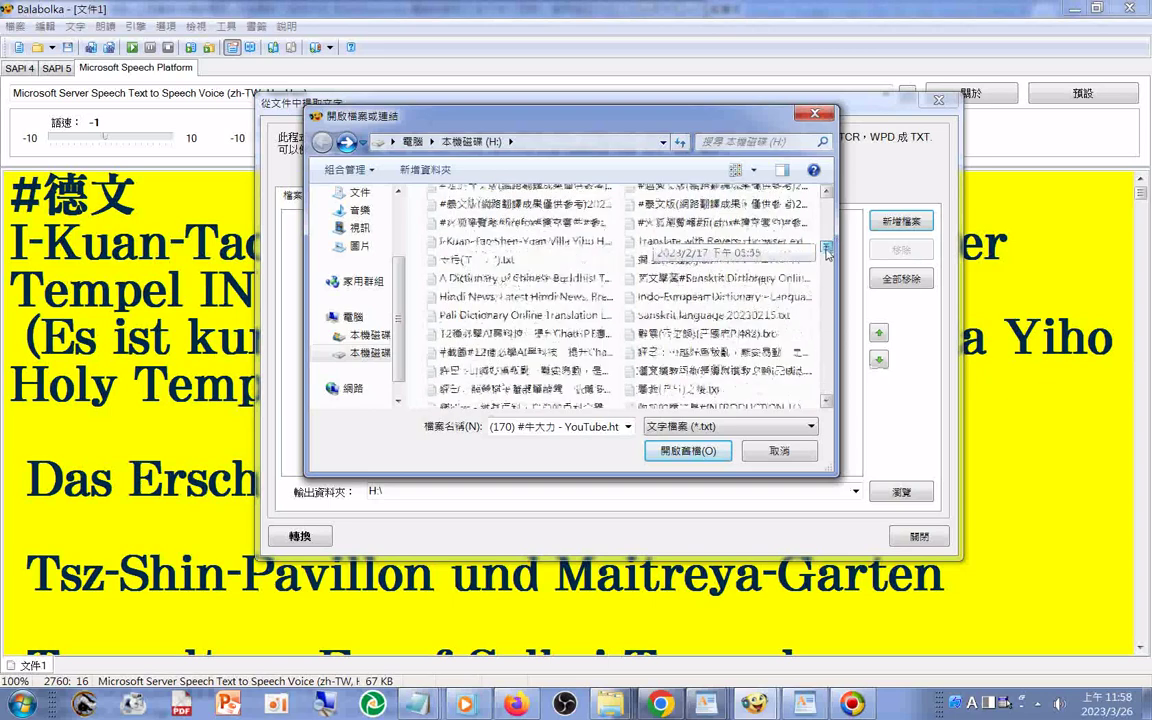
scroll(826, 254, down, 3)
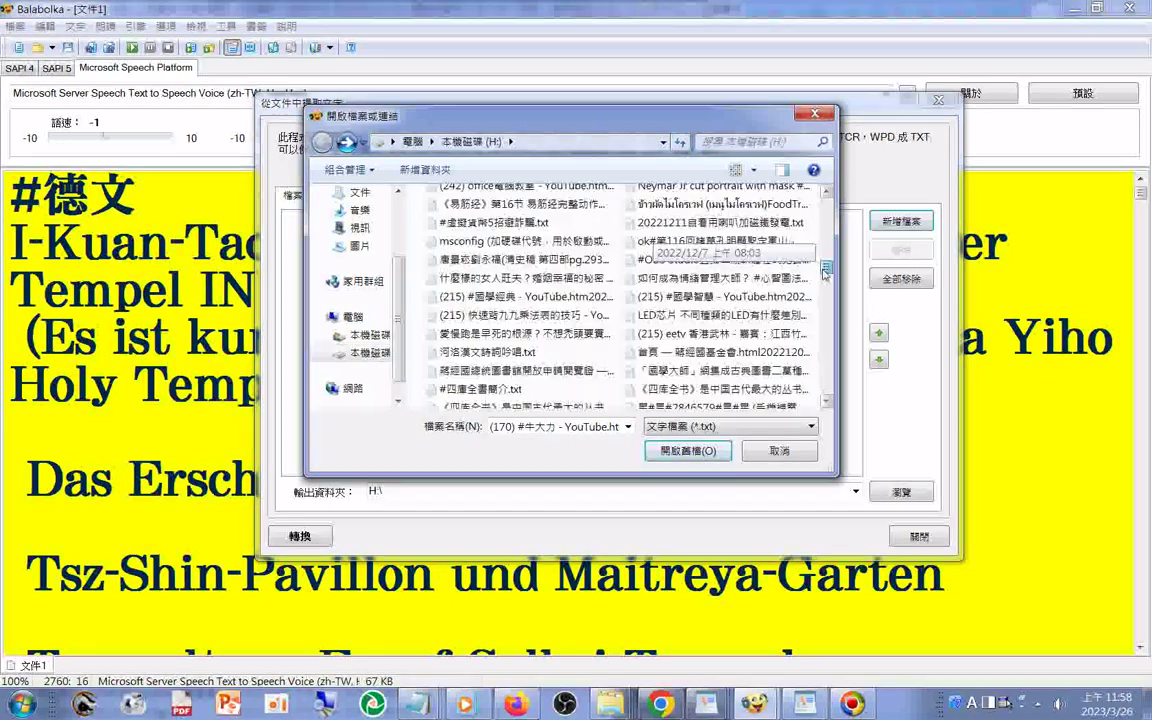
scroll(824, 258, down, 3)
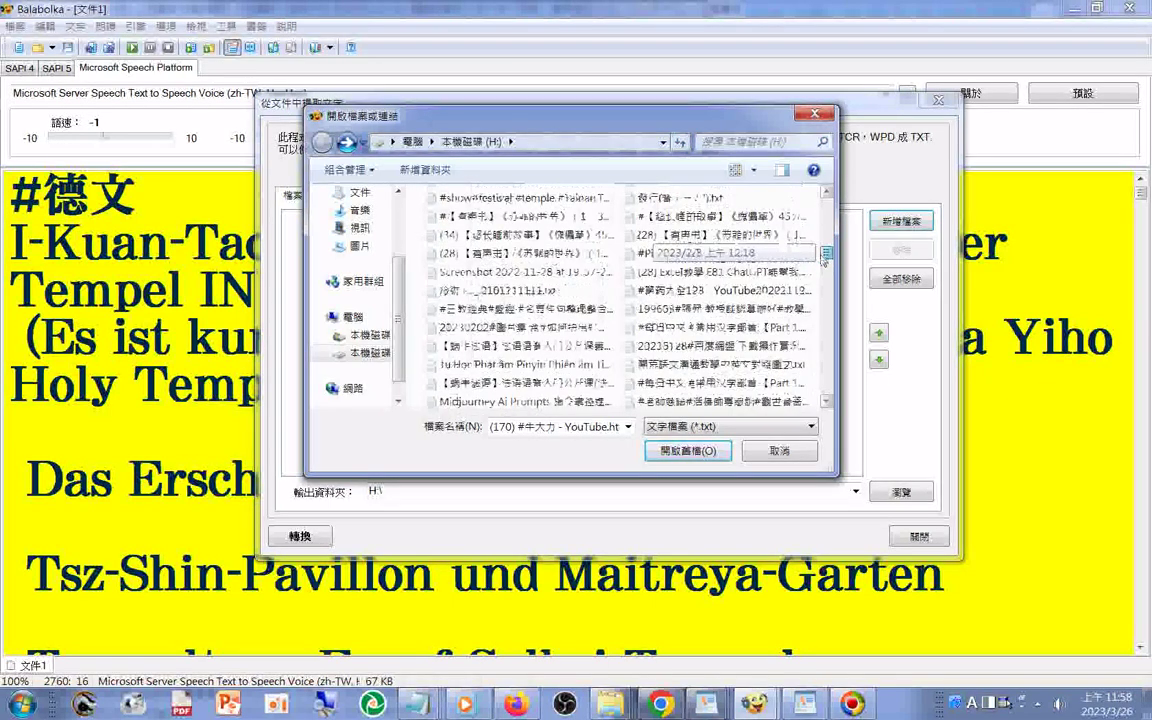
scroll(824, 258, up, 3)
scroll(826, 248, up, 3)
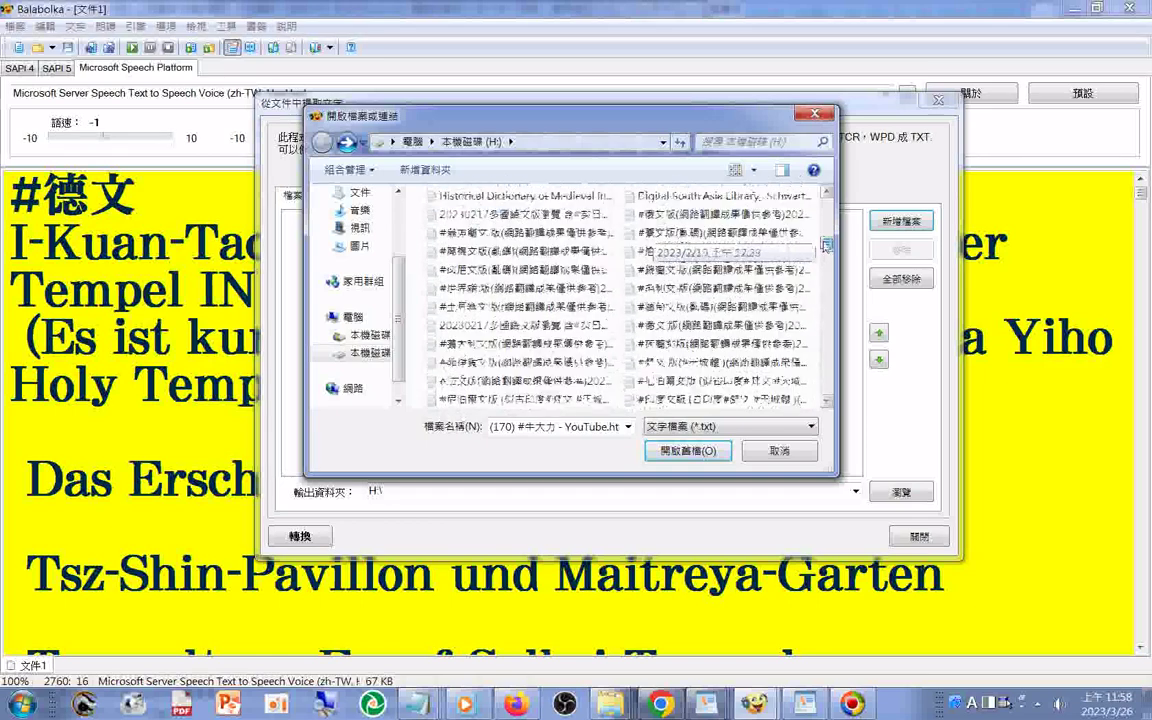
scroll(826, 245, up, 3)
scroll(826, 236, up, 3)
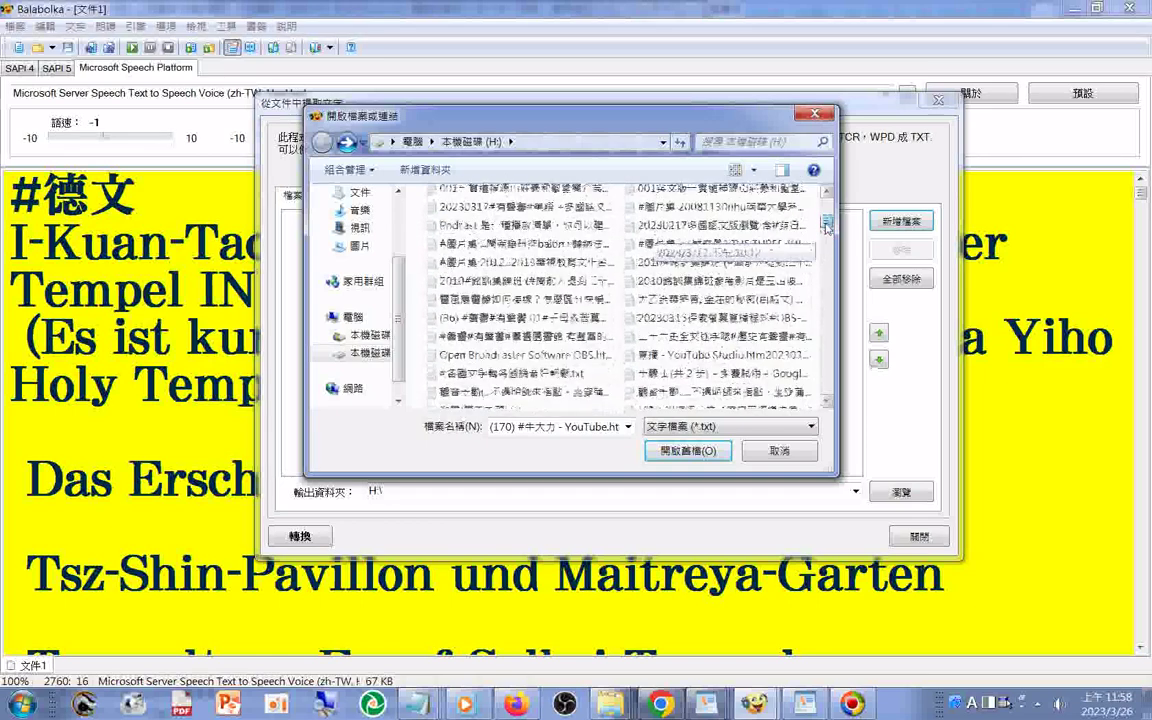
scroll(826, 225, up, 3)
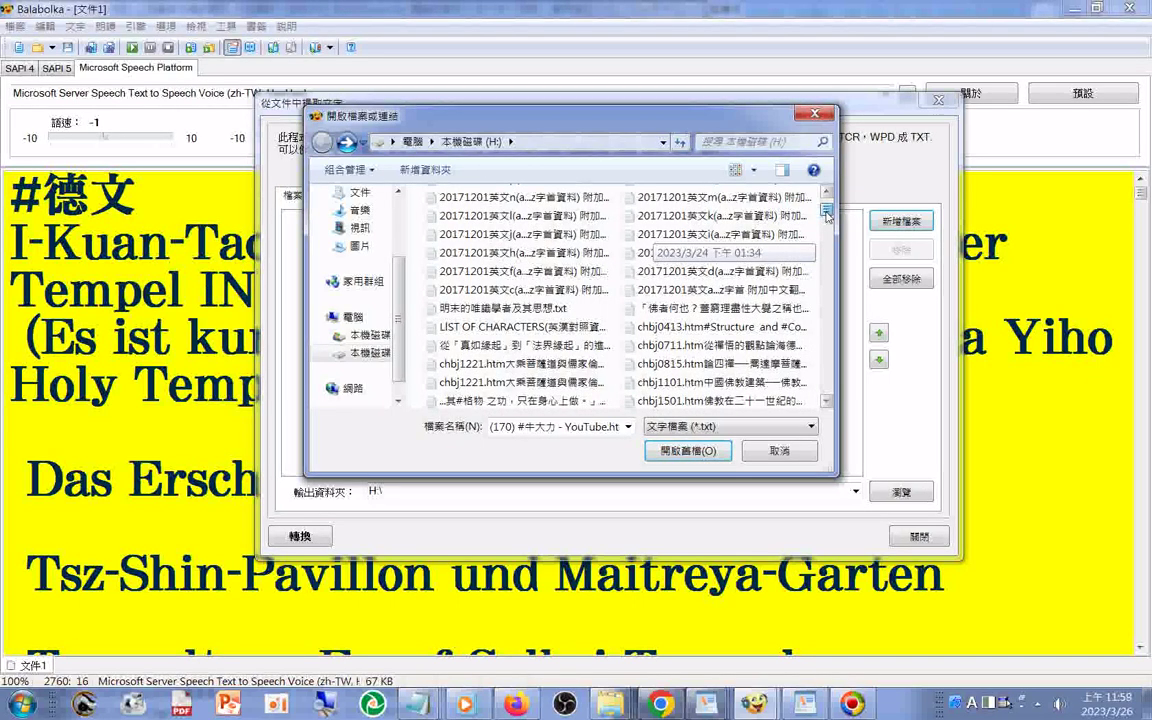
scroll(826, 213, up, 1)
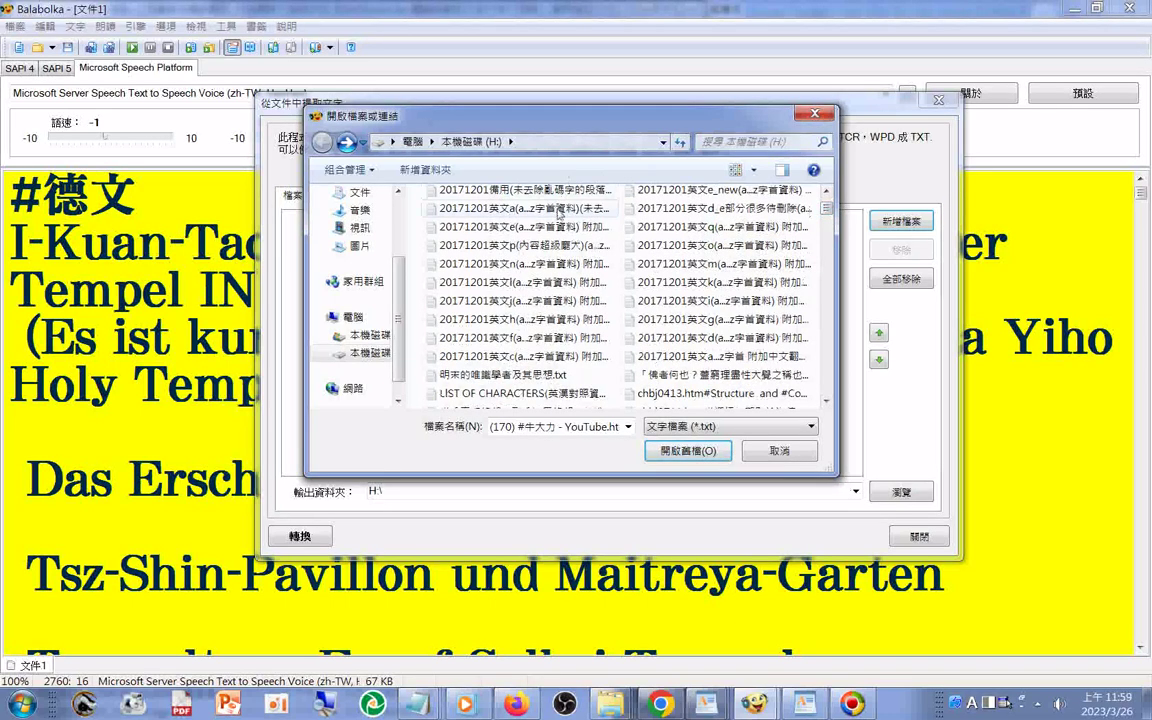
- Select the 20171201英文 files a, p, n, l, j, h, f, c, e_new, q, o and m, leaving out e and d_e
mouse_move(561, 214)
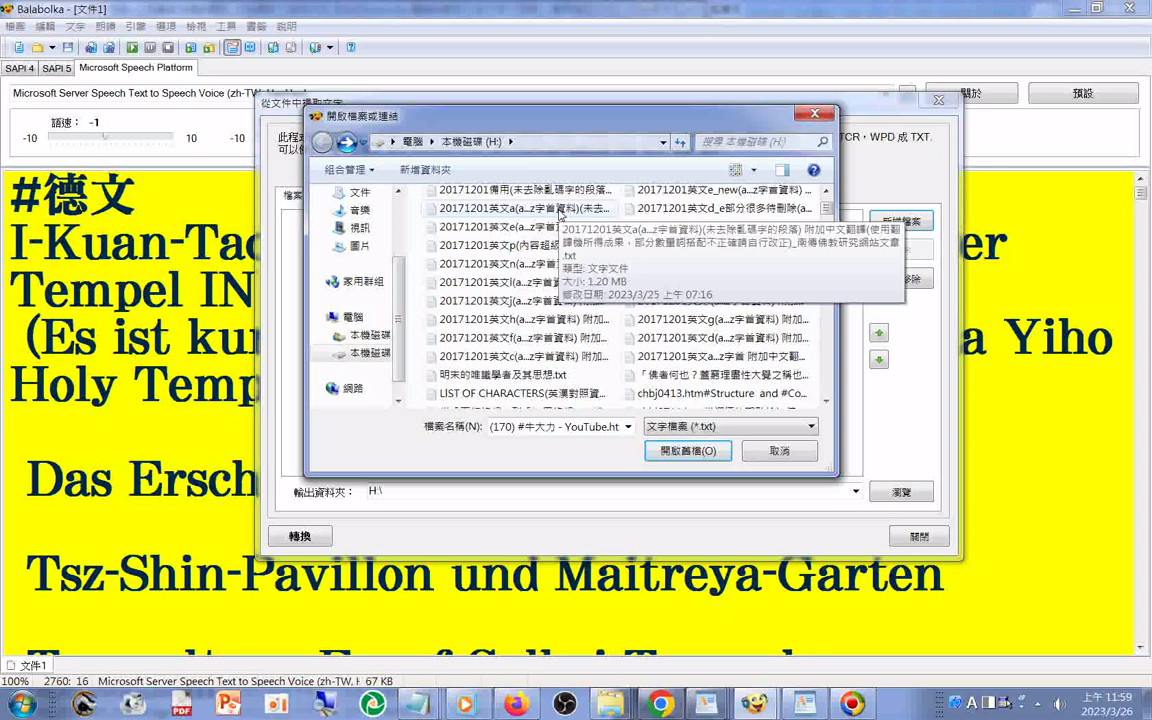
click(561, 214)
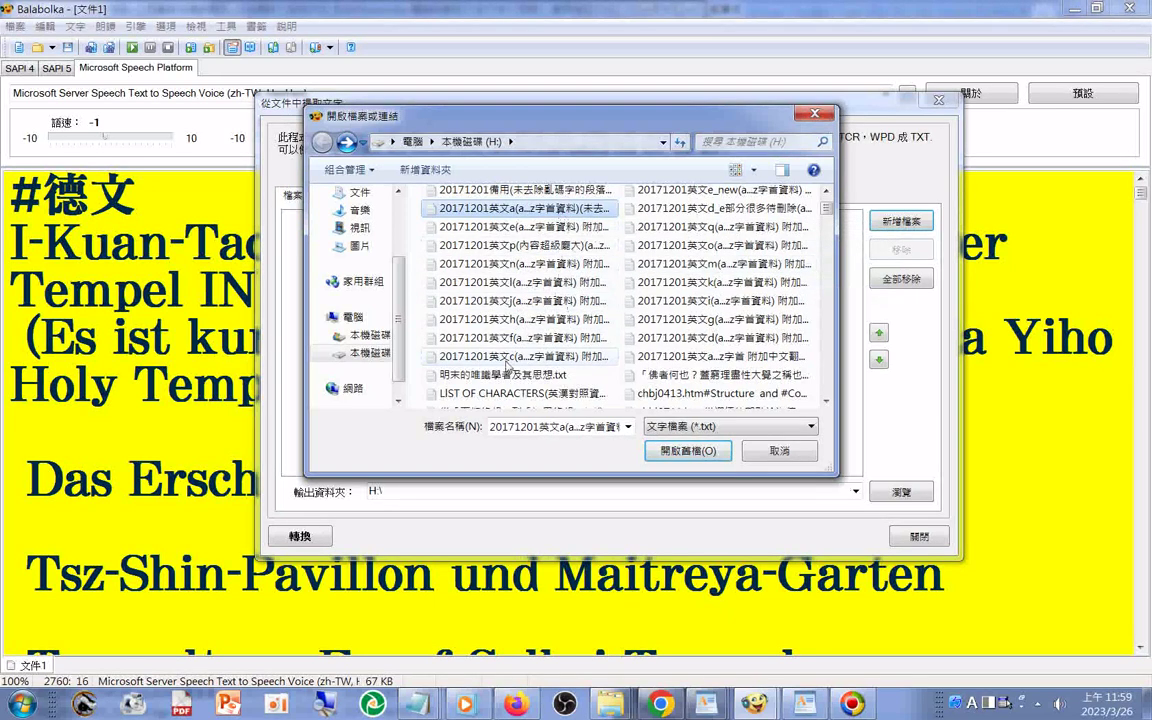
drag(507, 367, 483, 212)
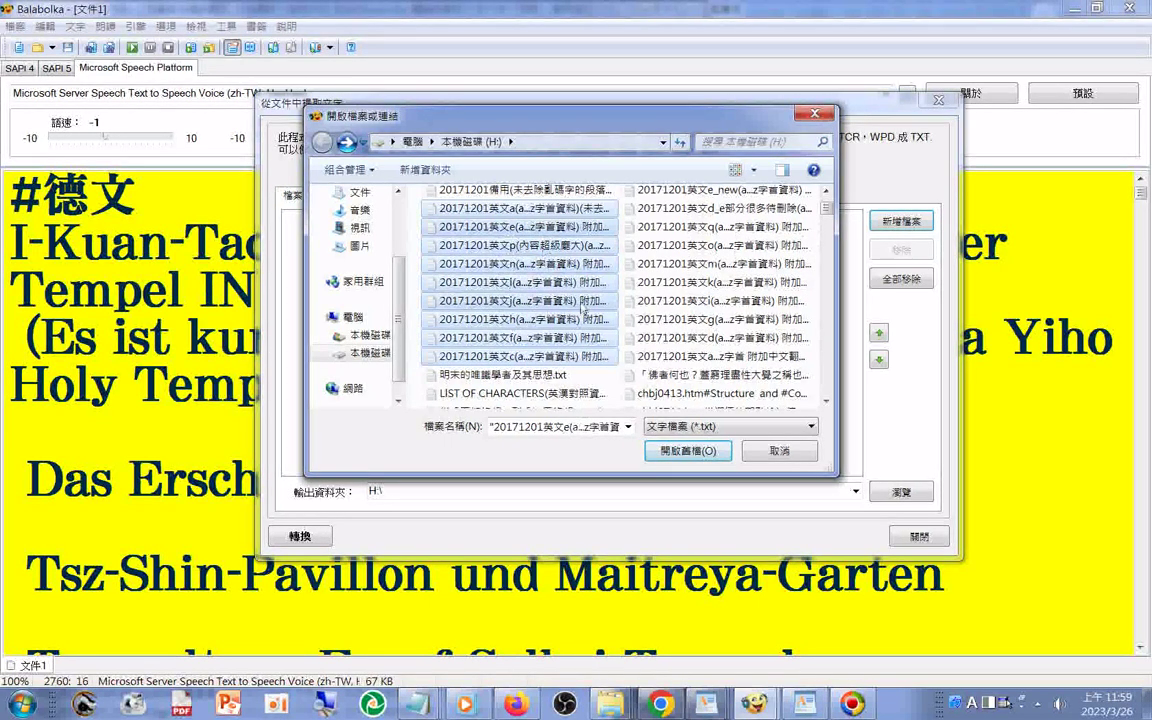
ctrl+click(655, 207)
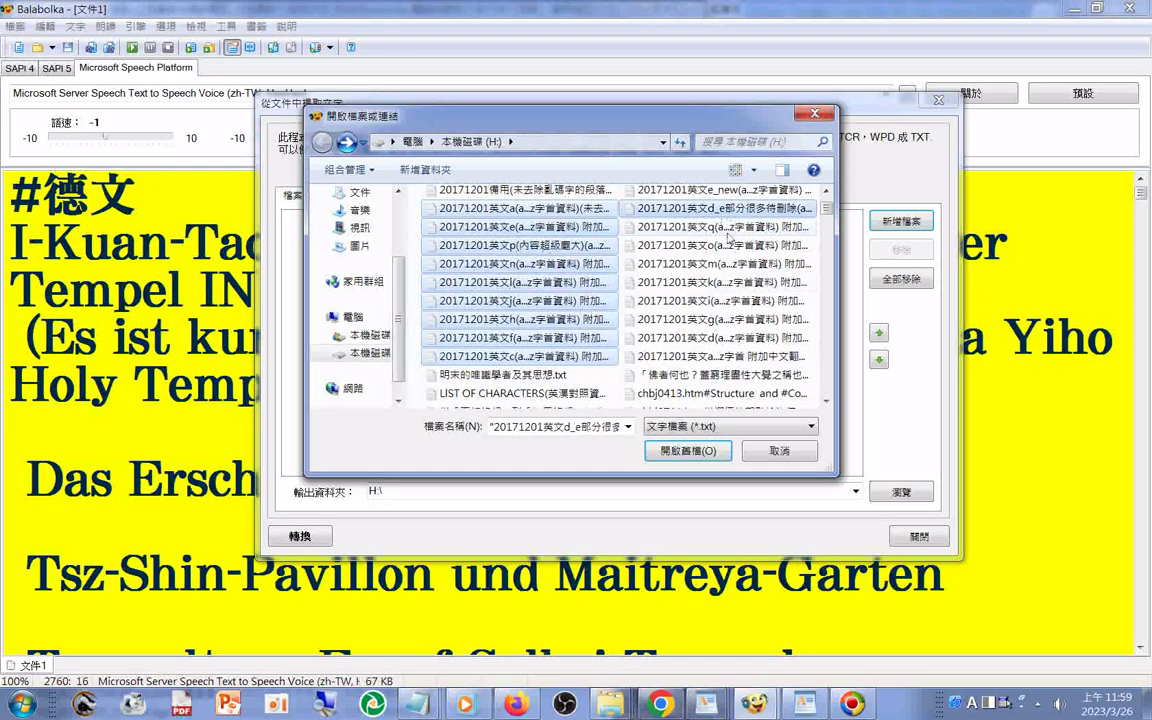
ctrl+click(720, 190)
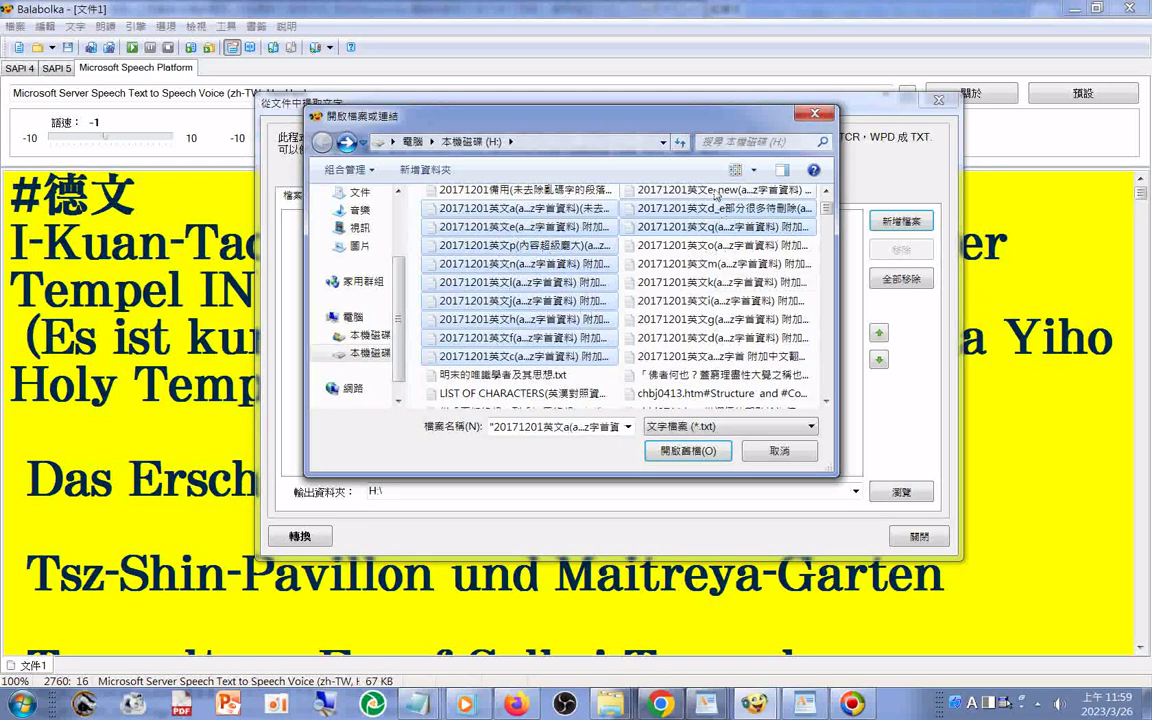
ctrl+click(724, 248)
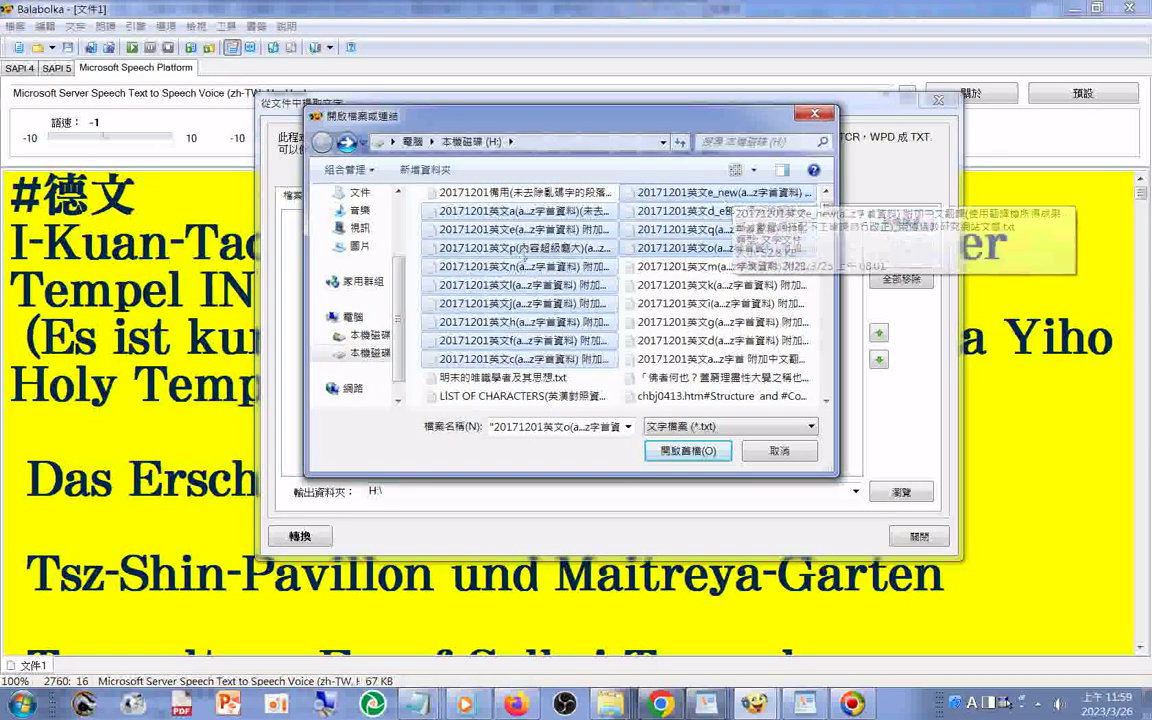
ctrl+click(524, 236)
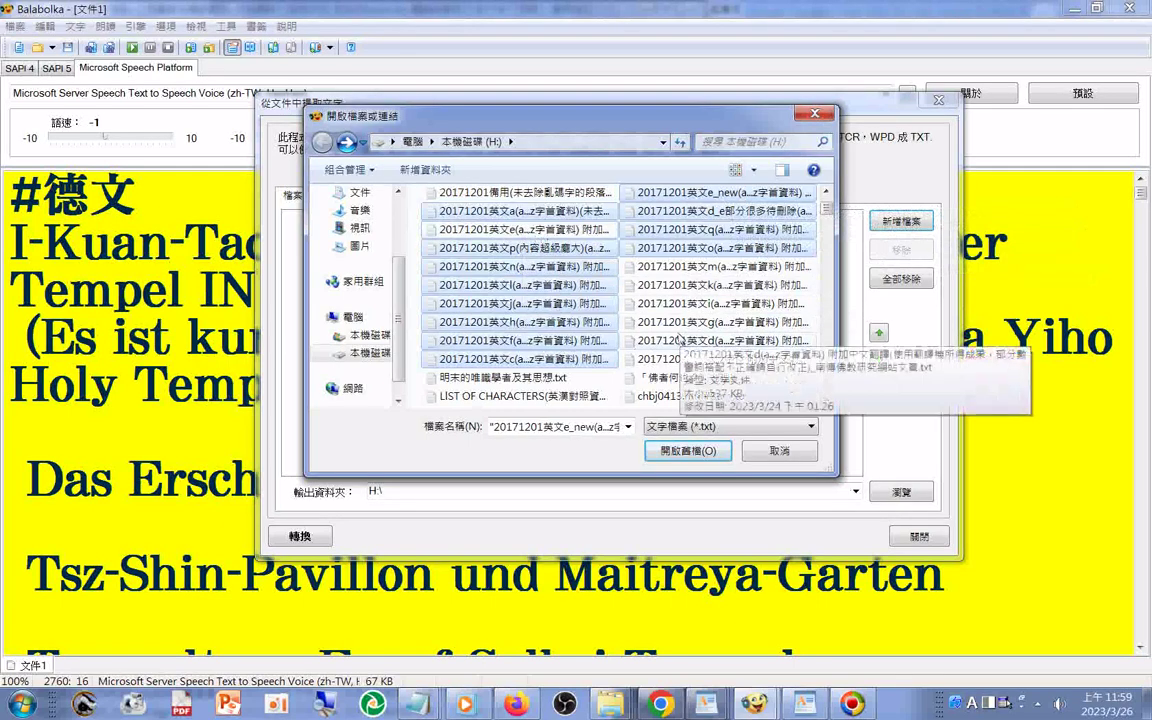
ctrl+click(718, 266)
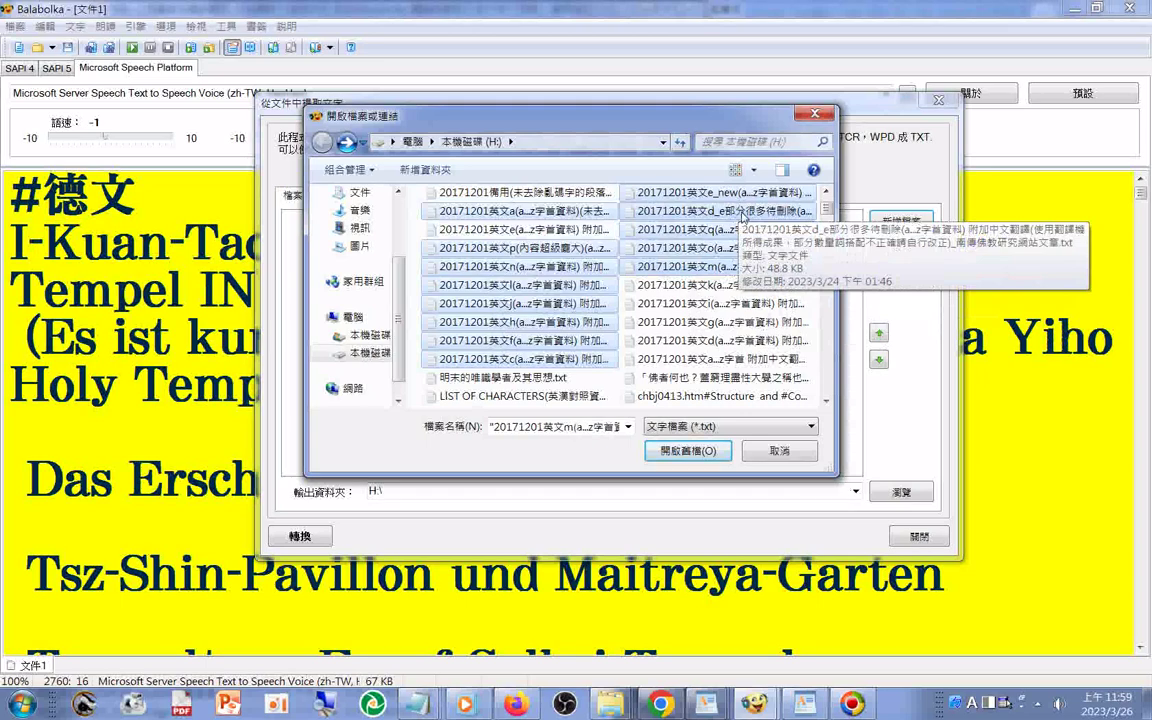
ctrl+click(744, 214)
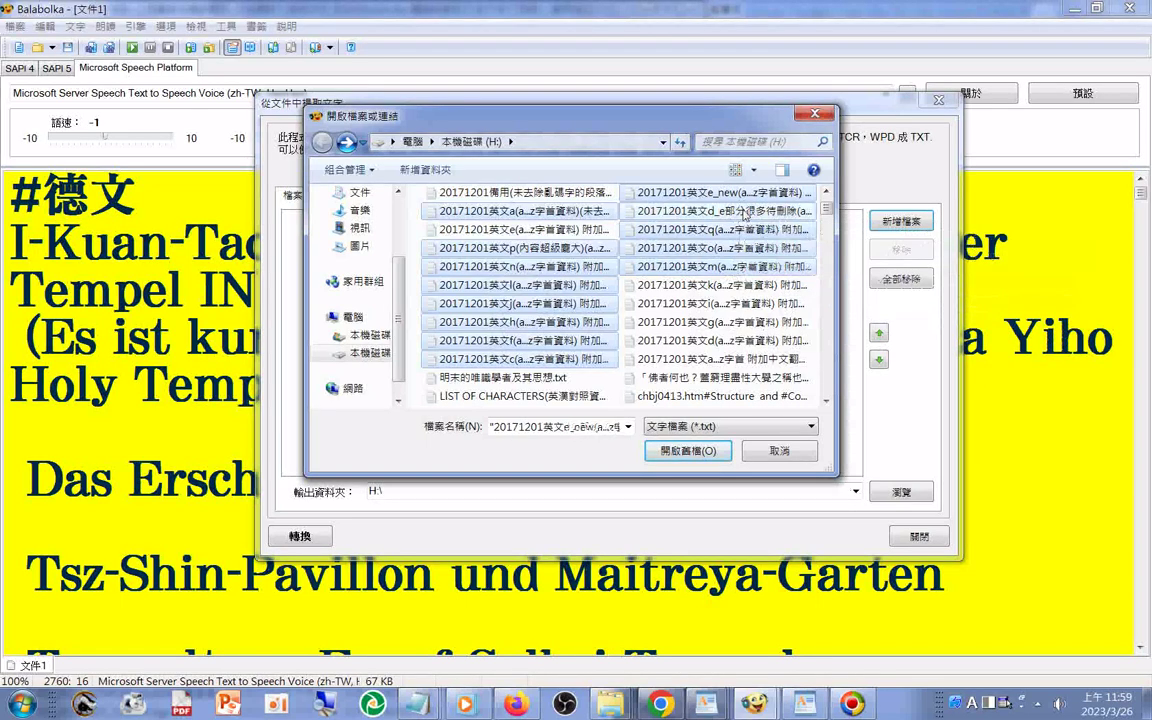
- Add the 20171201英文 files k, i, g and d to the selection
ctrl+click(718, 285)
ctrl+click(718, 303)
ctrl+click(718, 322)
ctrl+click(716, 341)
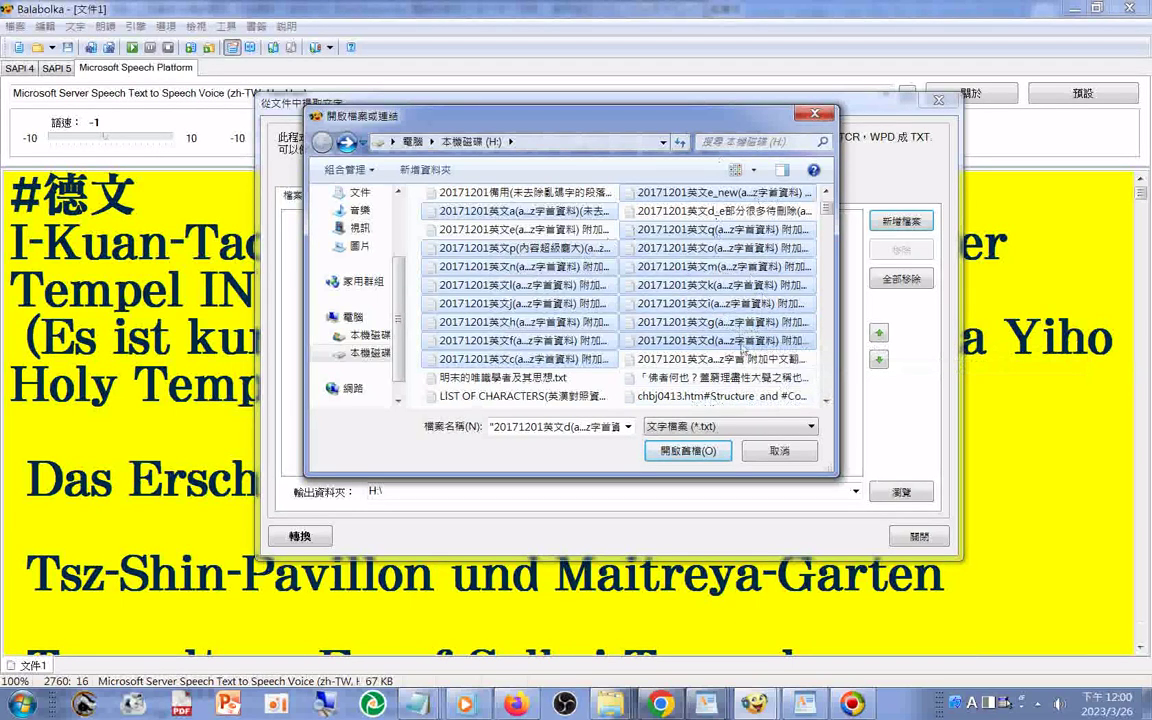
- Extend the selection with the 20171201英文 files z, x, v, t, s and r
scroll(650, 275, up, 1)
scroll(650, 275, up, 1)
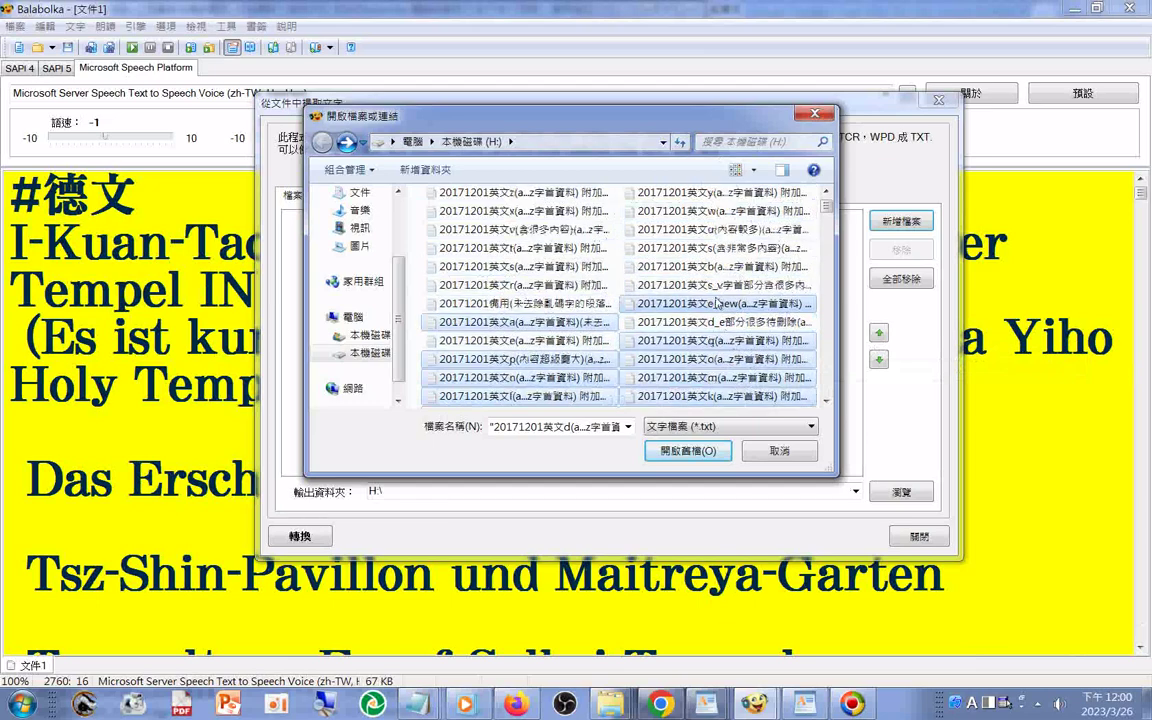
ctrl+click(520, 192)
ctrl+click(520, 211)
ctrl+click(525, 229)
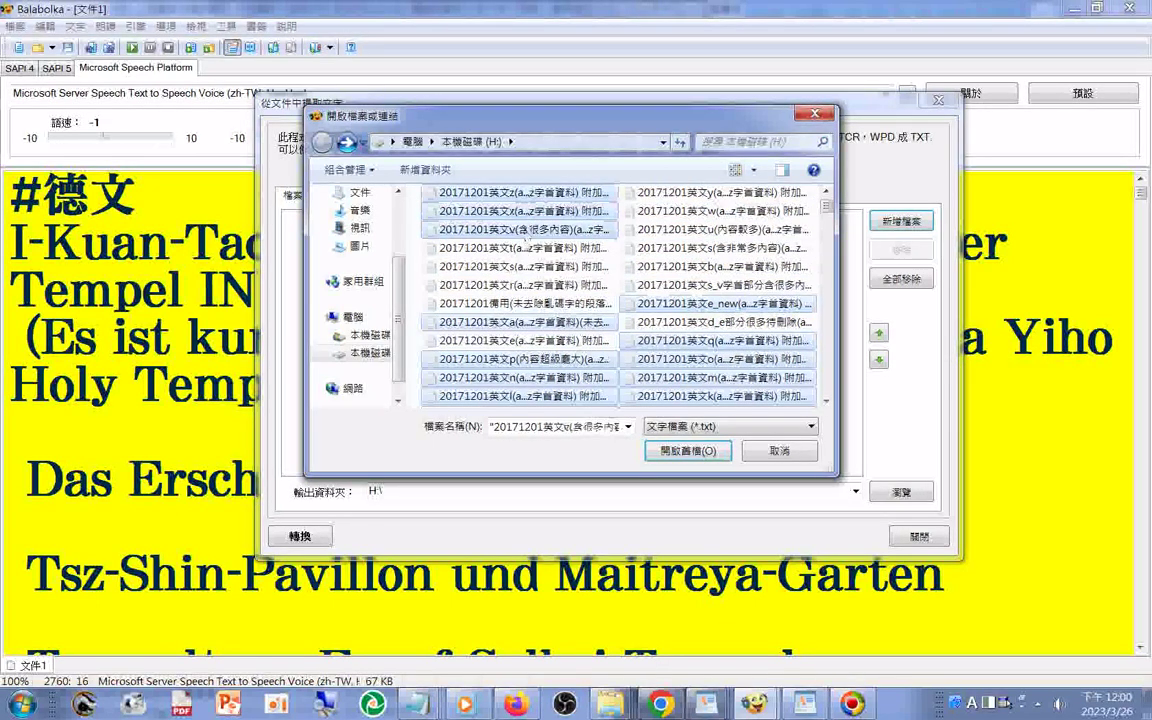
ctrl+click(528, 248)
ctrl+click(532, 266)
ctrl+click(538, 285)
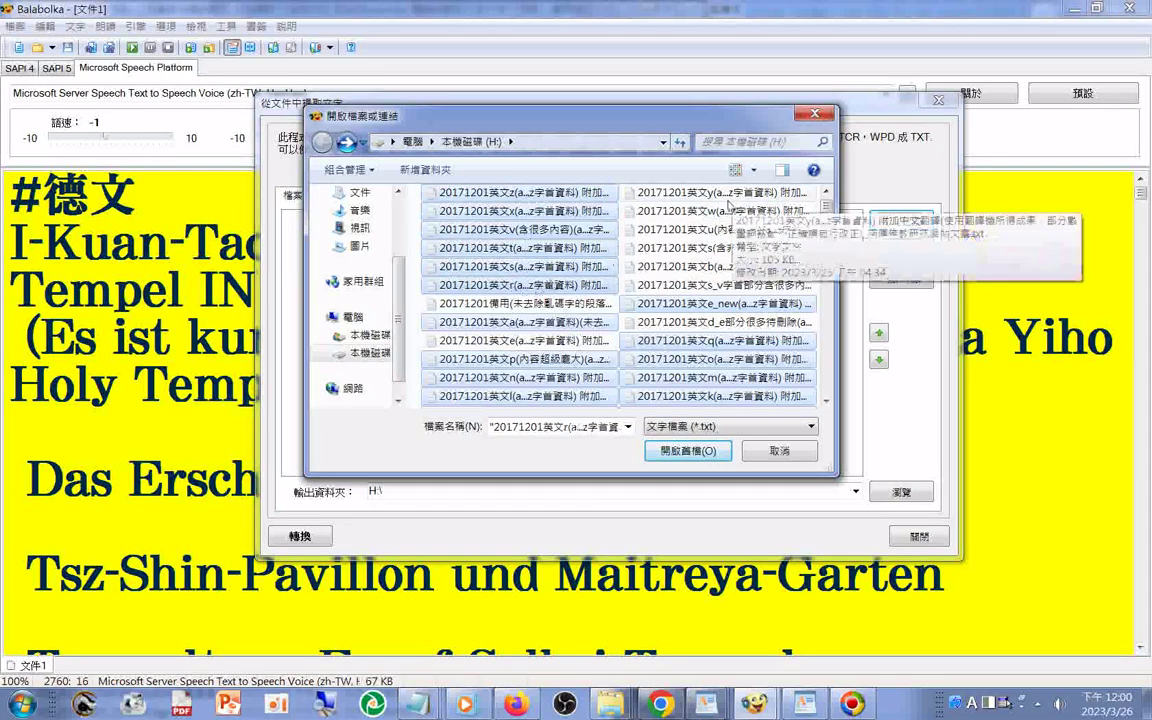
- Include the 20171201英文 files y, w, u, s(含非常多內容), b and s_v in the selection
ctrl+click(728, 196)
ctrl+click(717, 213)
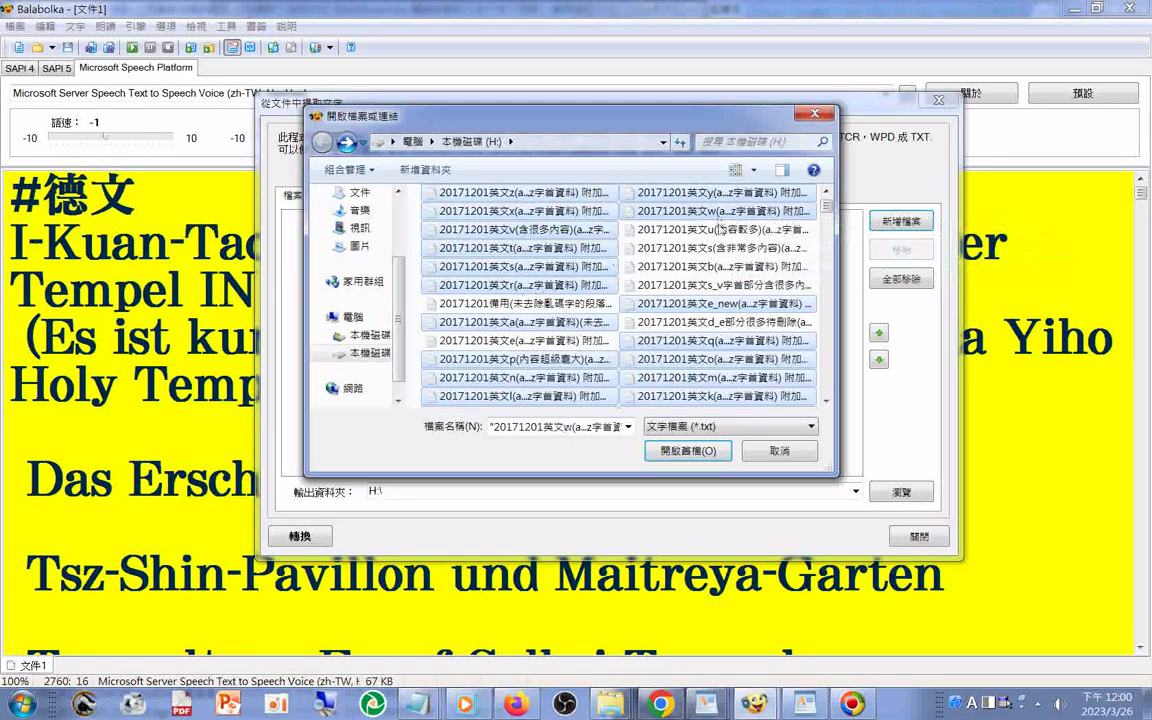
ctrl+click(722, 230)
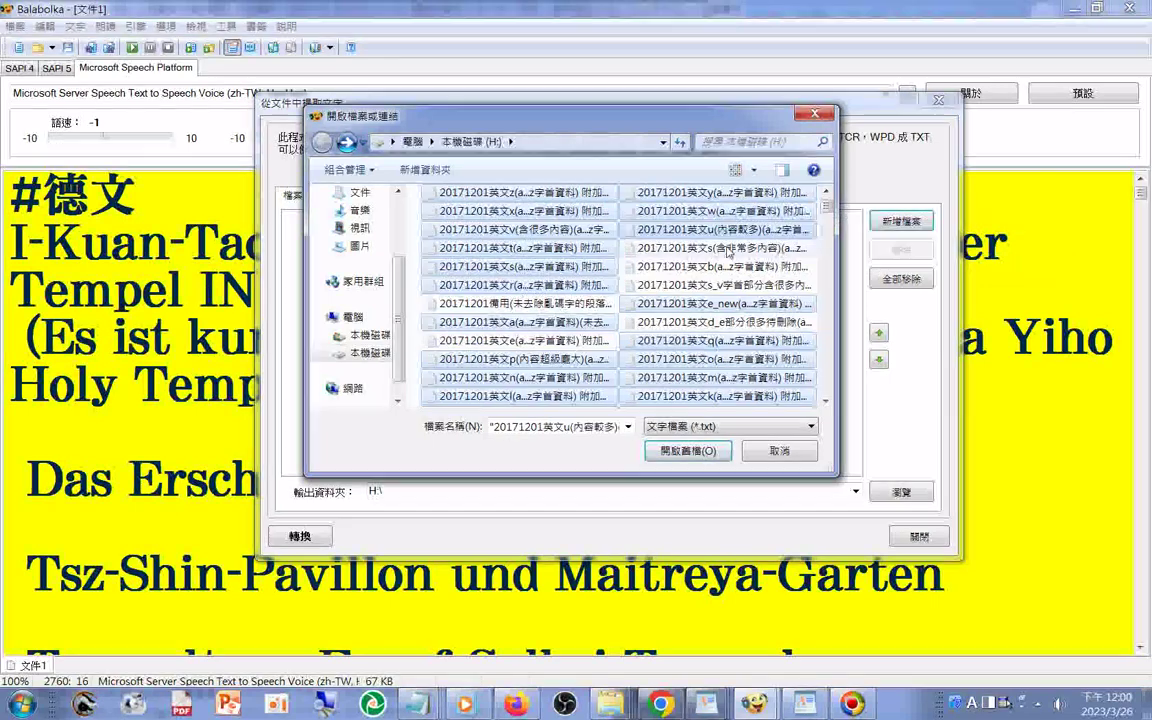
ctrl+click(724, 248)
ctrl+click(722, 268)
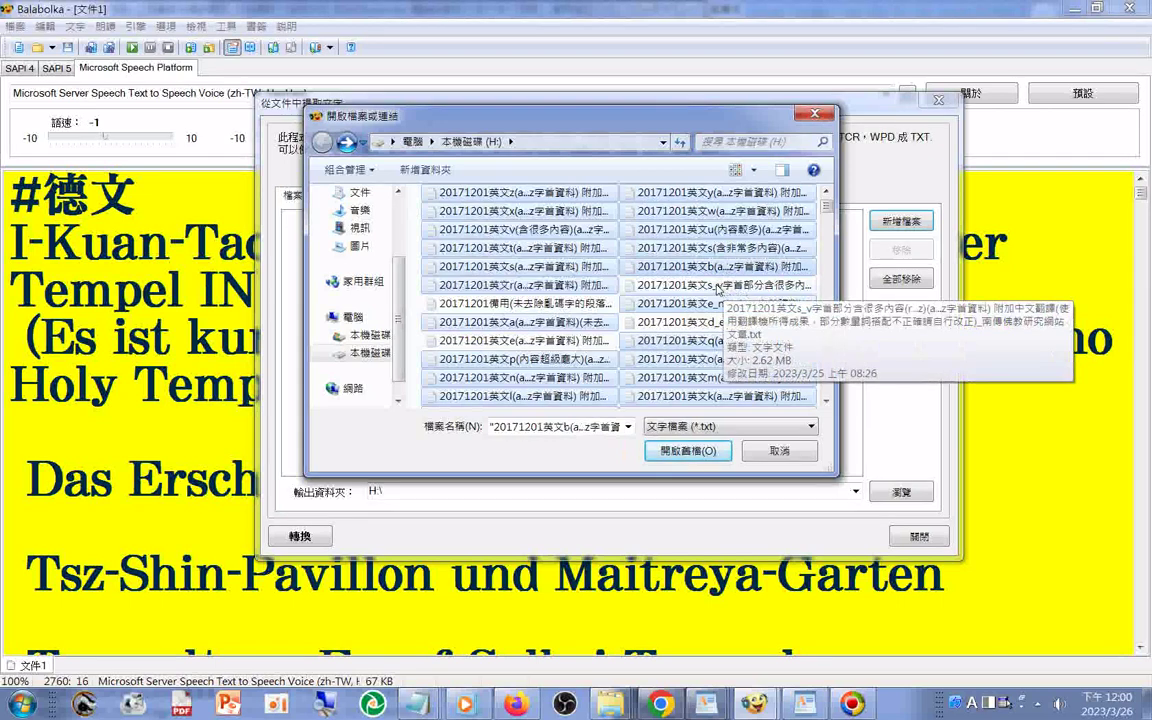
ctrl+click(716, 286)
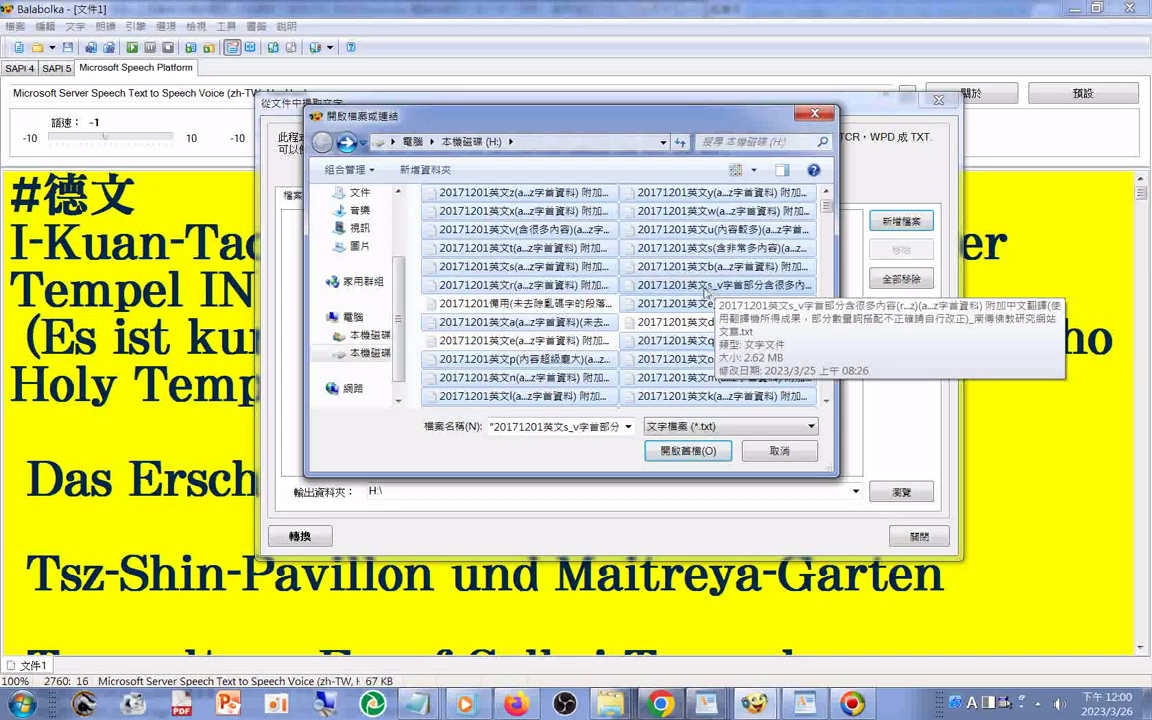
- Deselect the s_v file, keep the s file selected, and add the chosen files to the extraction list
ctrl+click(548, 268)
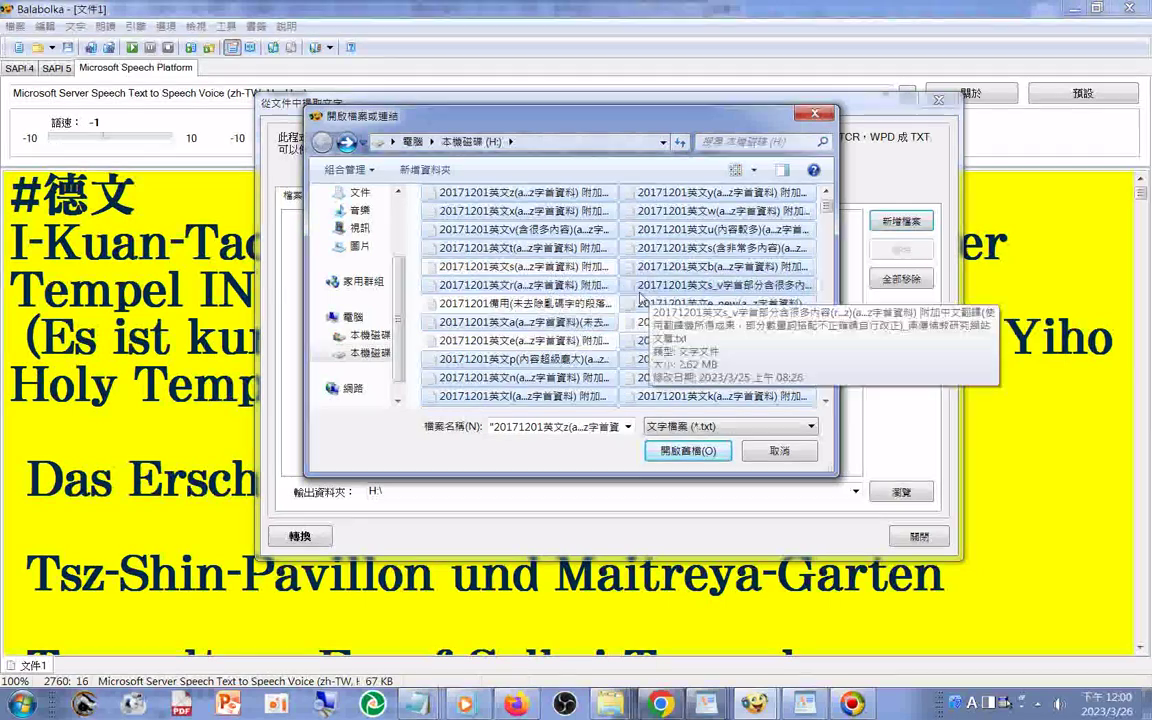
ctrl+click(530, 268)
ctrl+click(528, 268)
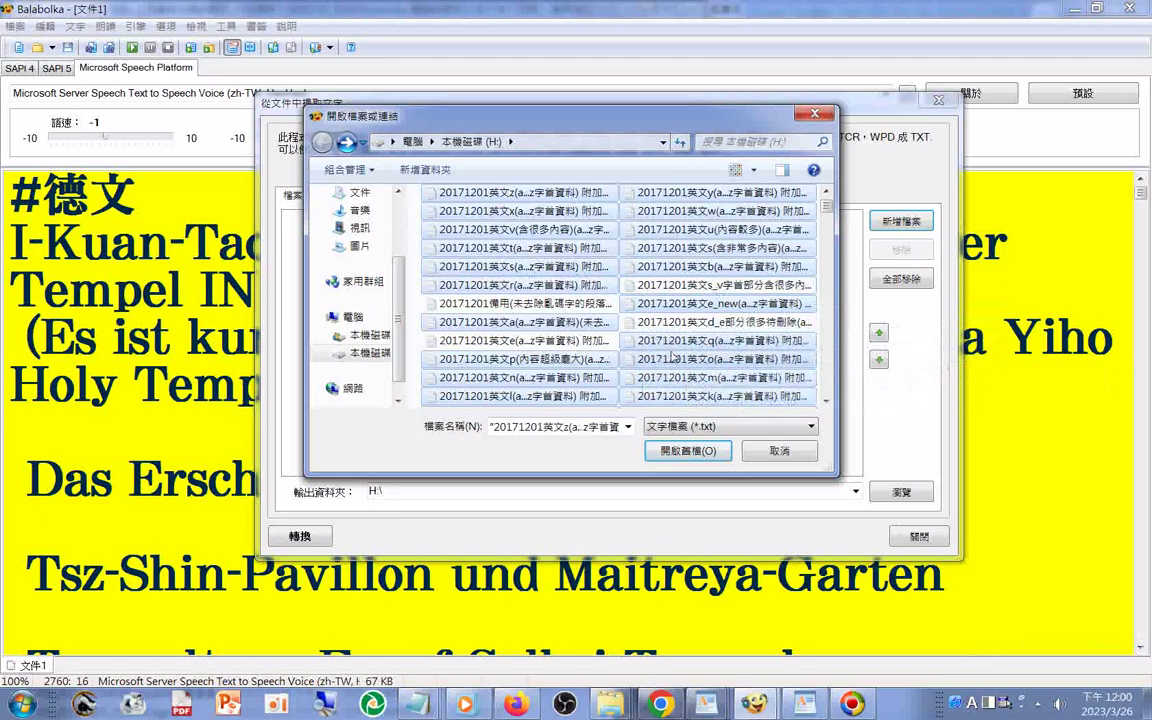
click(698, 452)
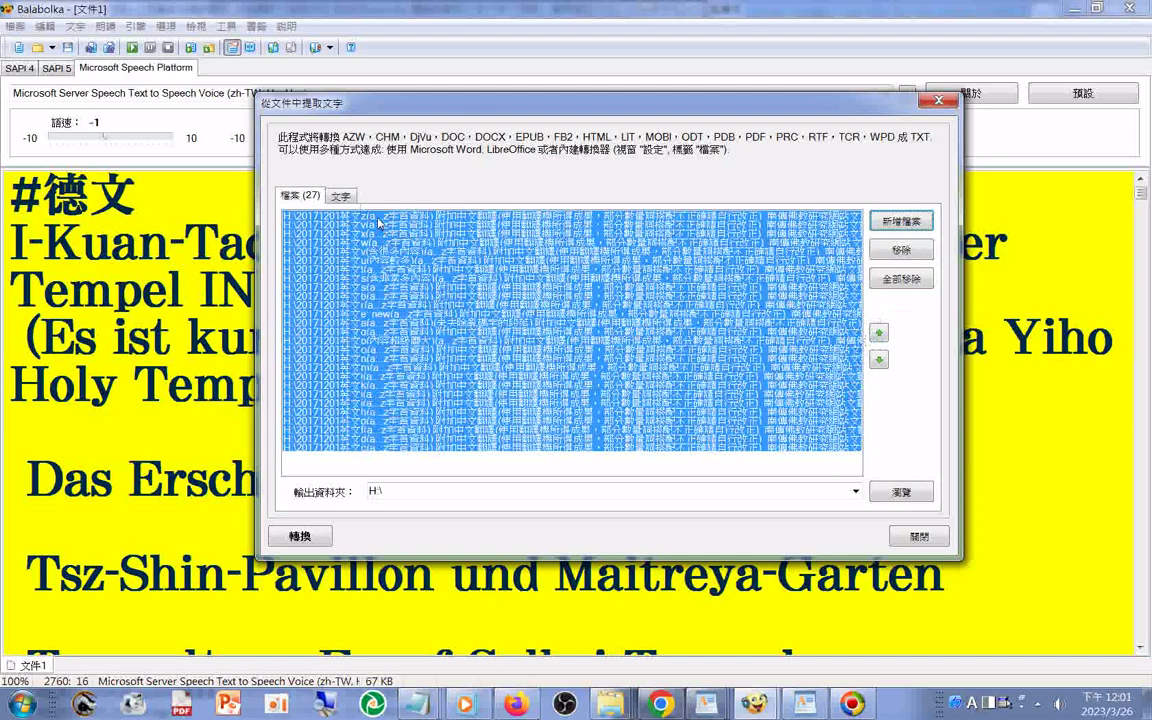
- Move the 20171201英文a file to the end of the extraction list
click(380, 222)
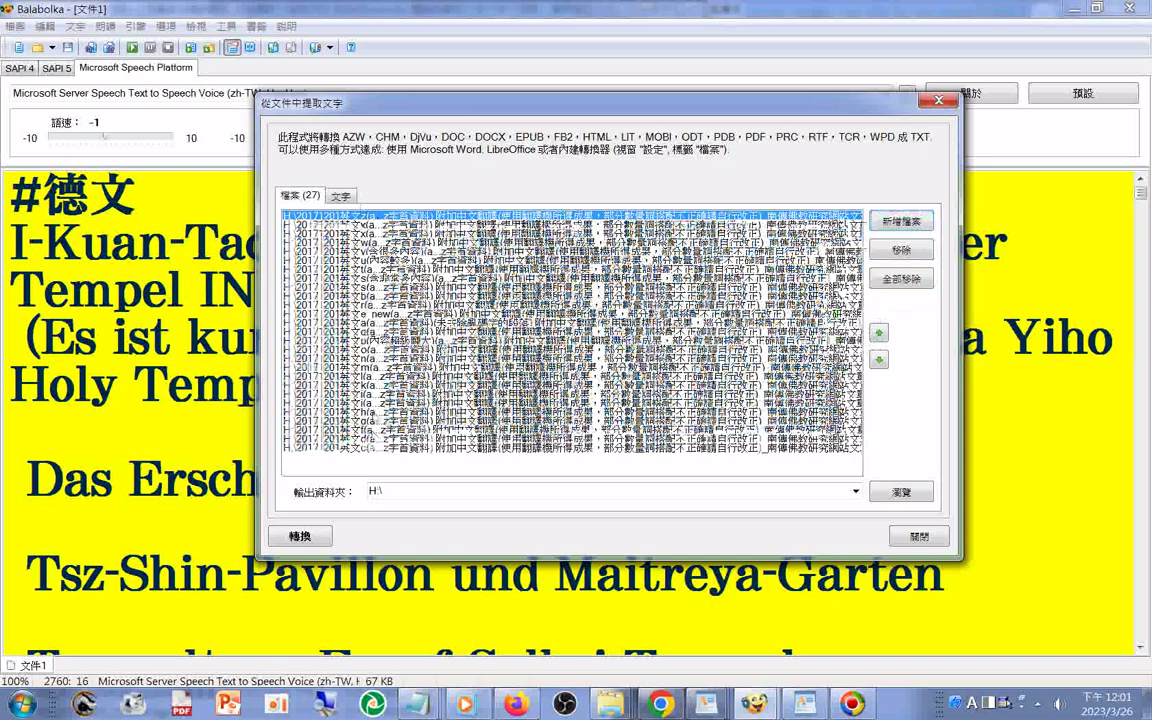
shift+click(330, 322)
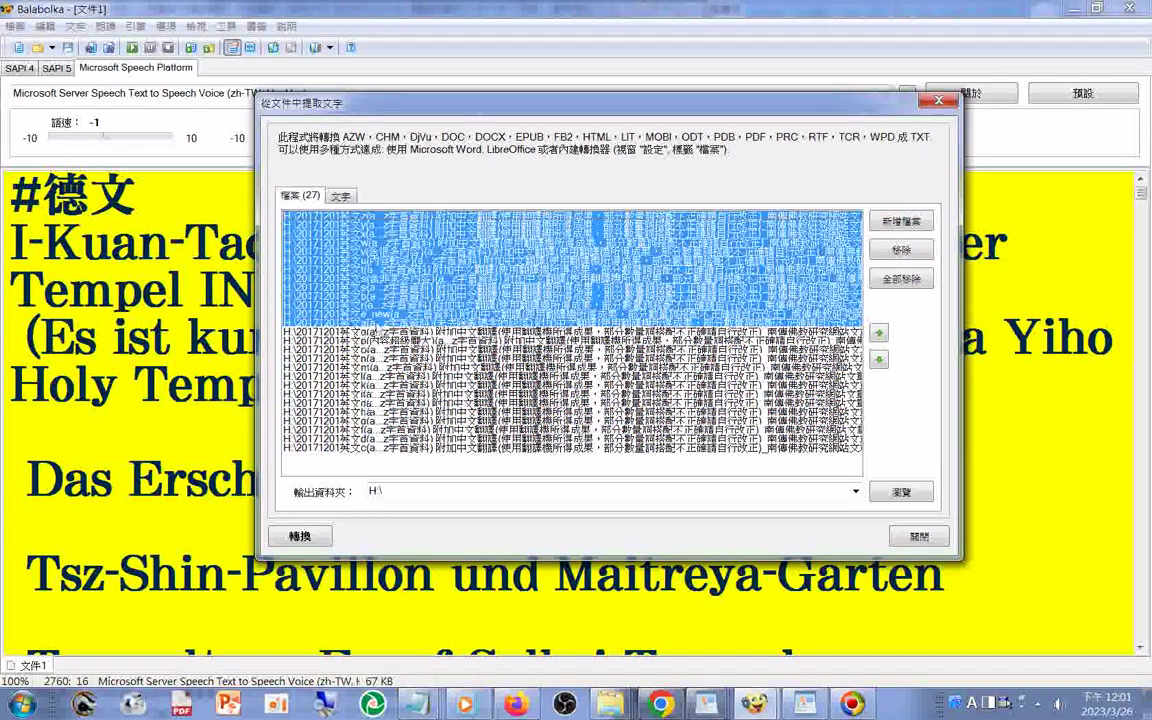
click(378, 324)
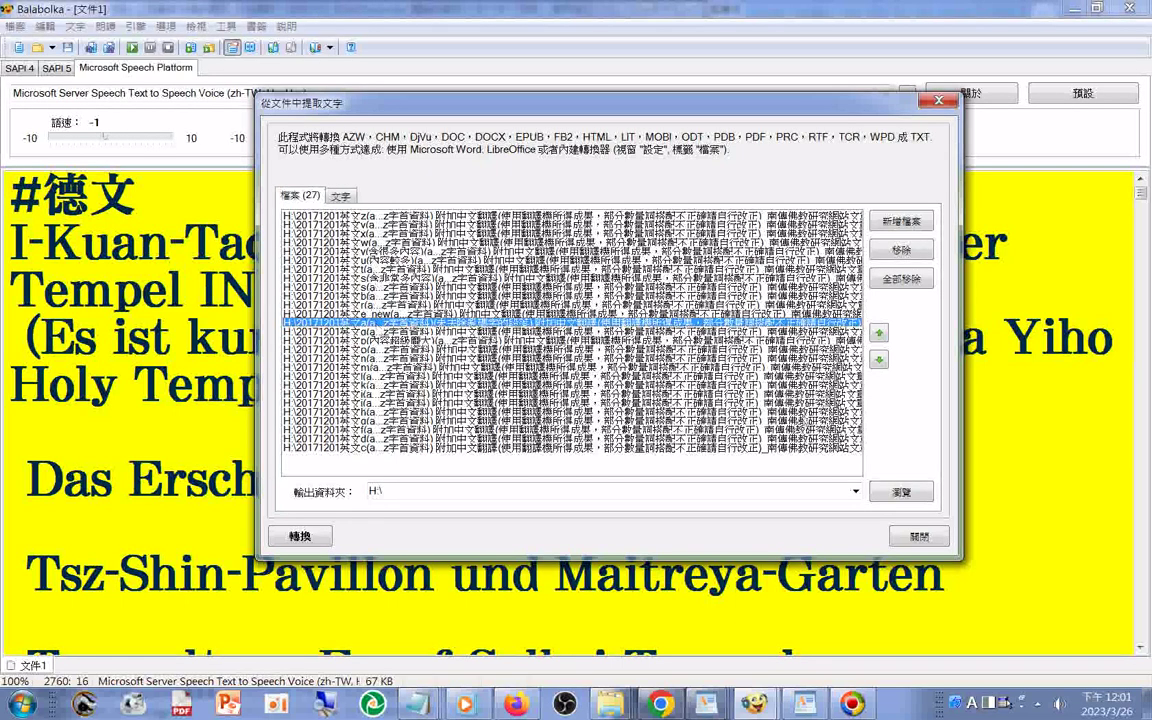
click(880, 362)
click(880, 362)
click(880, 362)
click(880, 362)
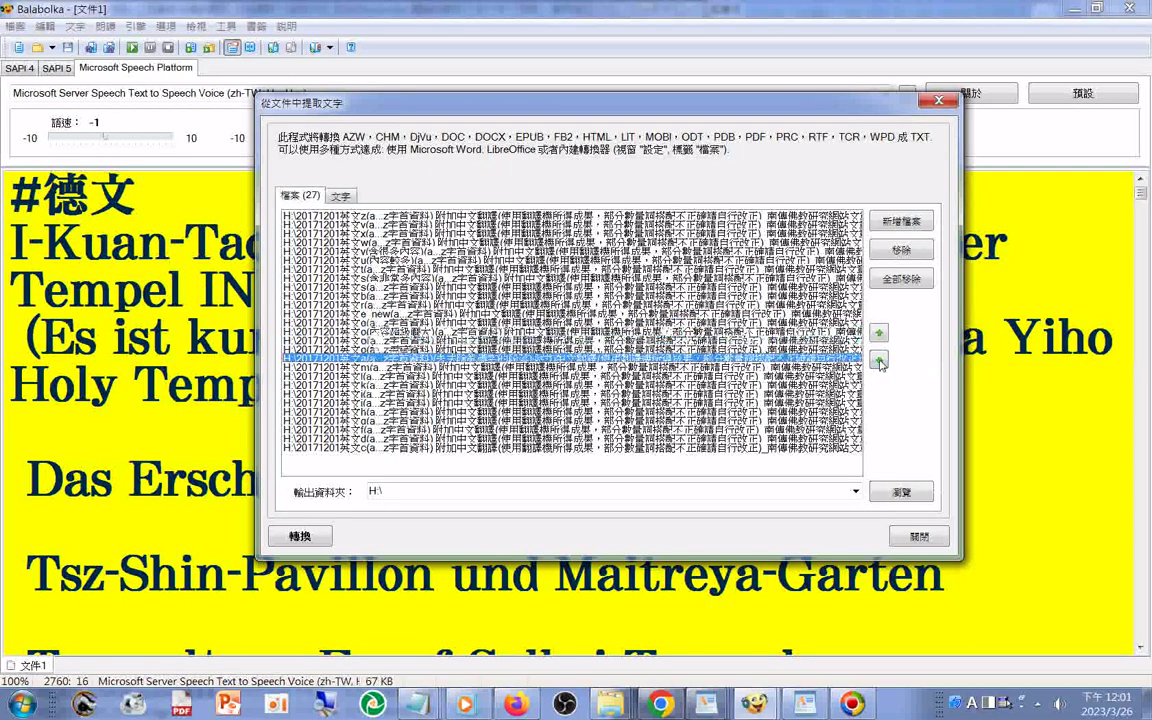
click(880, 362)
click(880, 362)
click(880, 362)
click(880, 362)
click(880, 362)
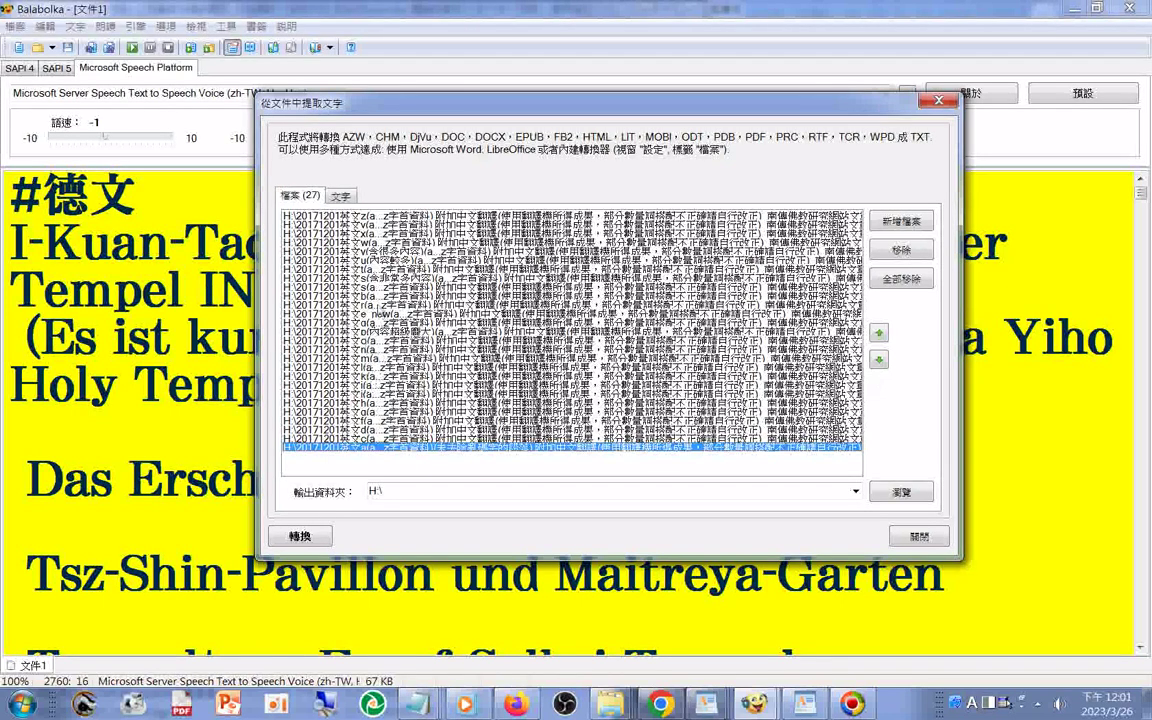
- Move the 20171201英文b file down the extraction list to directly above the a file
click(380, 296)
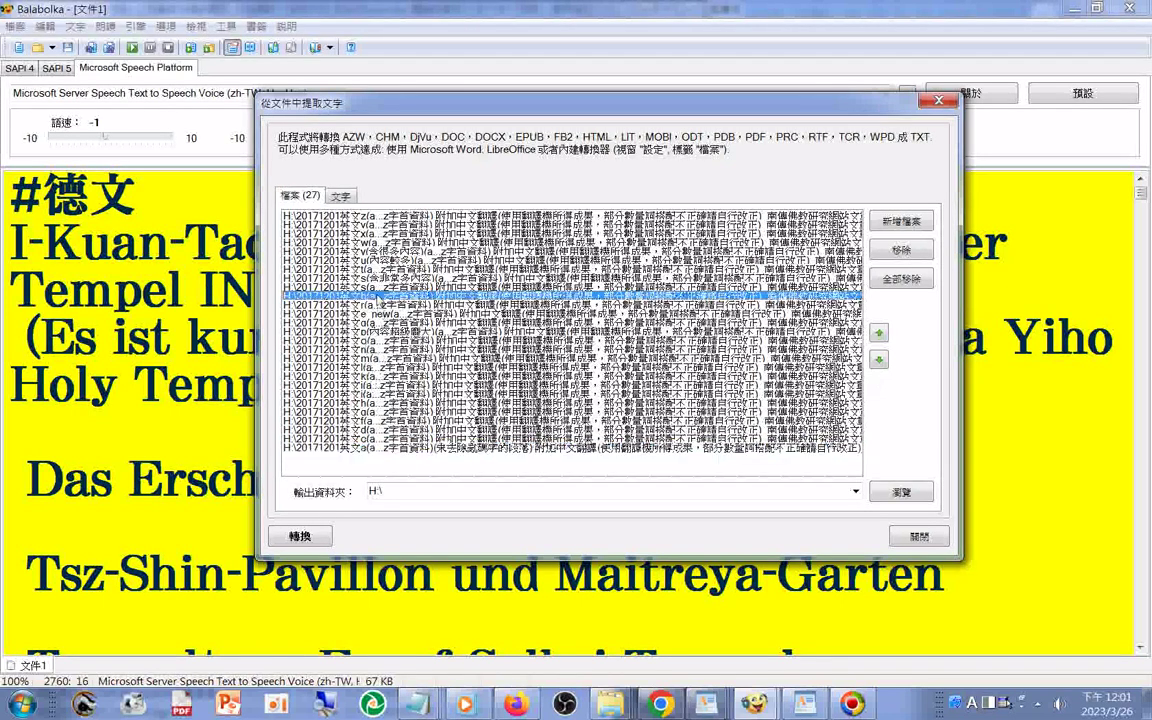
click(879, 359)
click(879, 359)
click(879, 359)
click(879, 359)
click(879, 359)
click(879, 359)
click(879, 360)
click(879, 360)
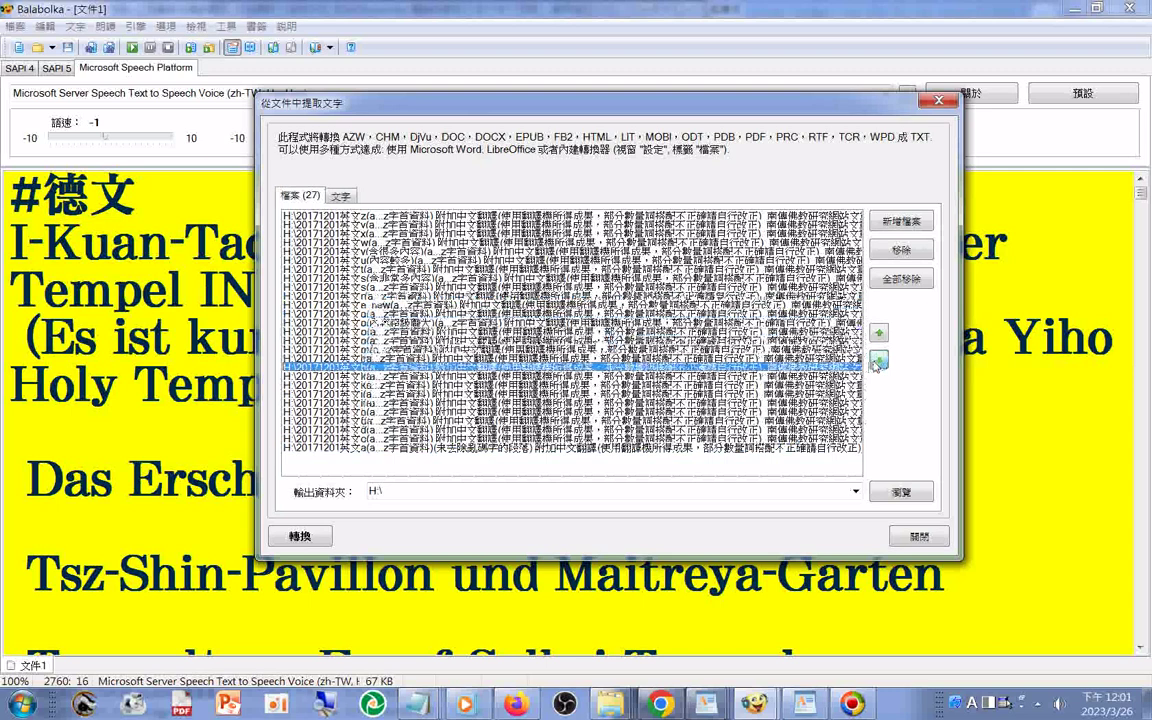
click(879, 360)
click(879, 360)
click(879, 360)
click(879, 360)
click(879, 360)
click(879, 360)
click(879, 360)
click(879, 360)
- Move the 20171201英文e_new file down the extraction list to directly above the d file
click(380, 302)
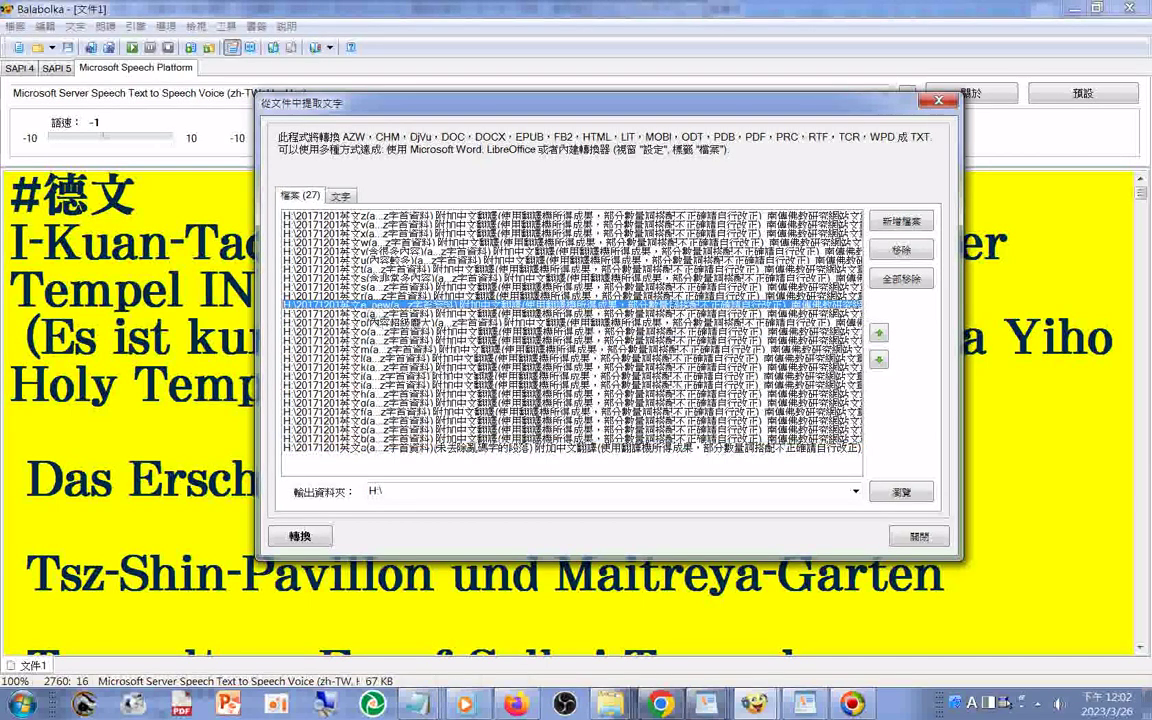
click(879, 360)
click(879, 360)
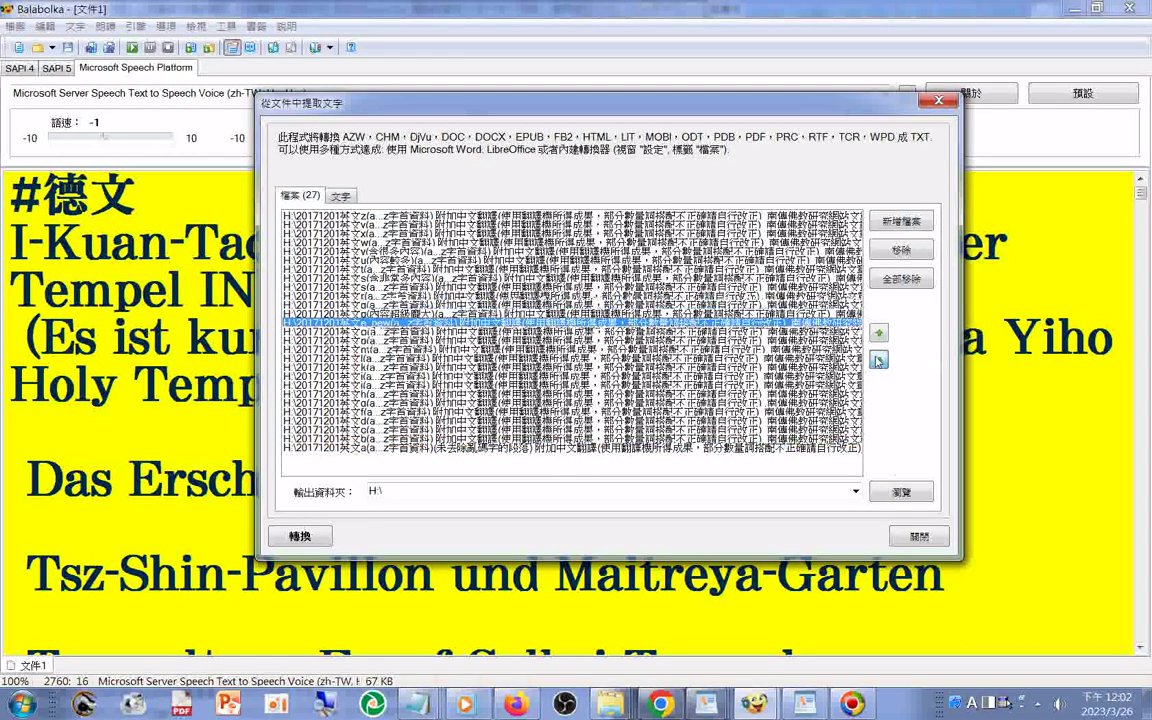
click(879, 360)
double_click(879, 360)
double_click(879, 360)
double_click(879, 360)
click(879, 360)
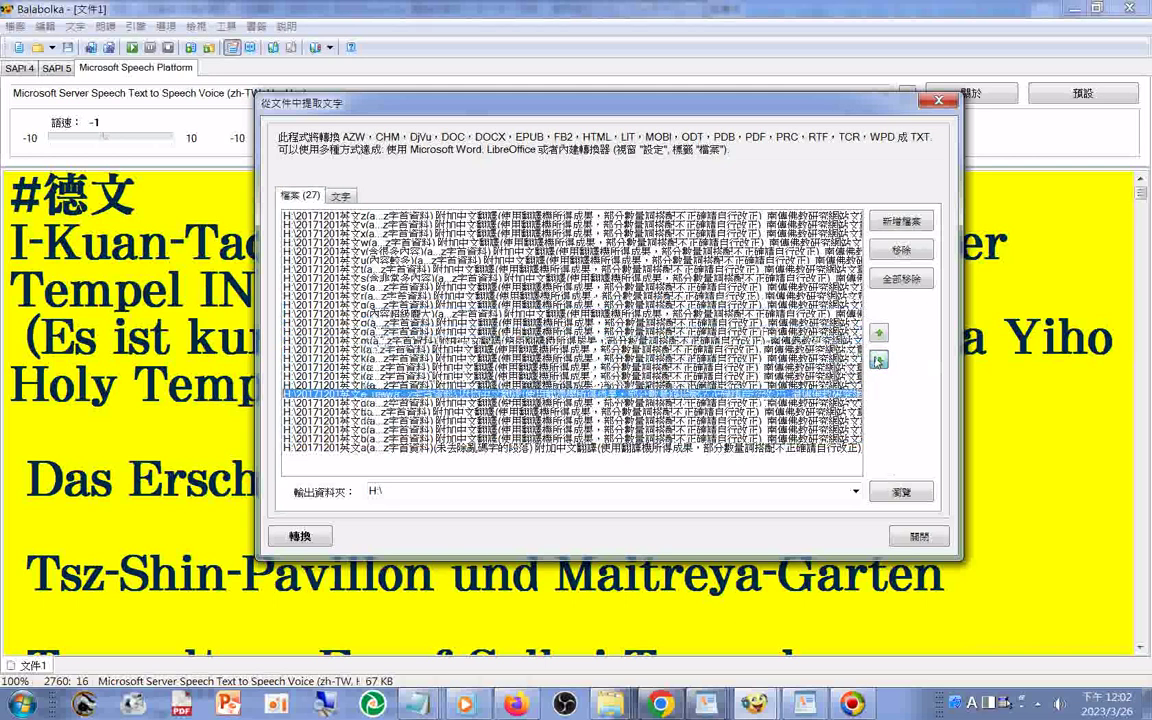
click(879, 360)
click(879, 360)
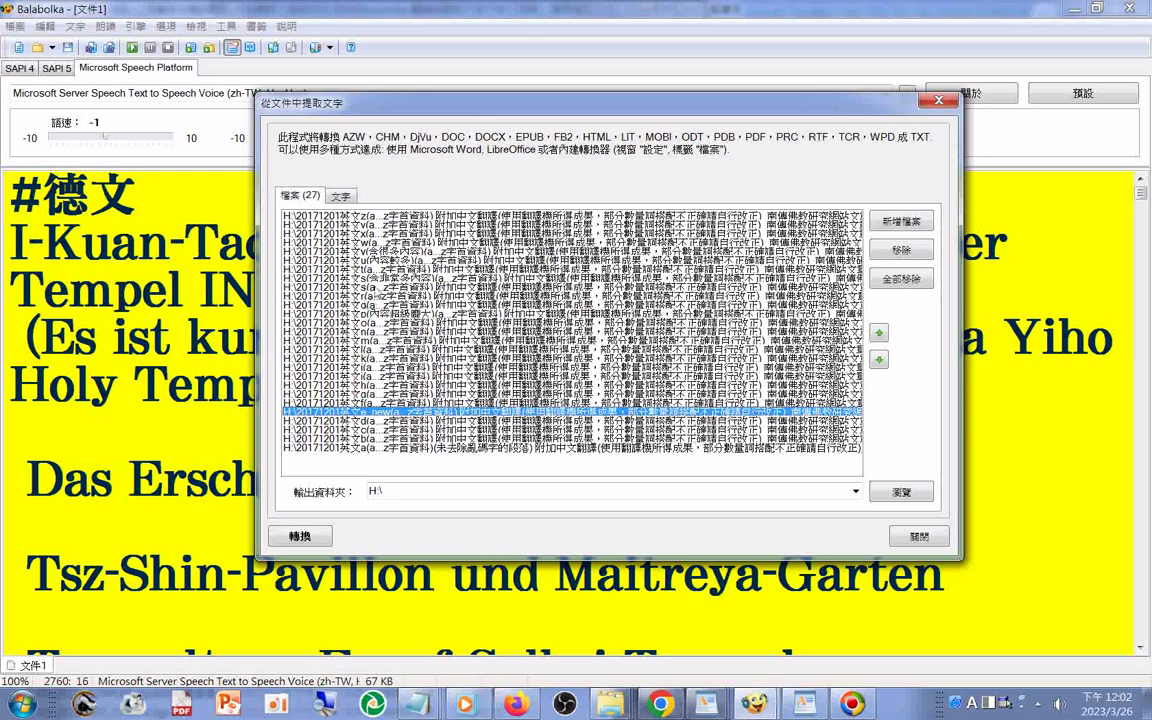
- Remove the 20171201英文s(a...z字首資料) file from the list and convert the remaining files into H:\
click(560, 287)
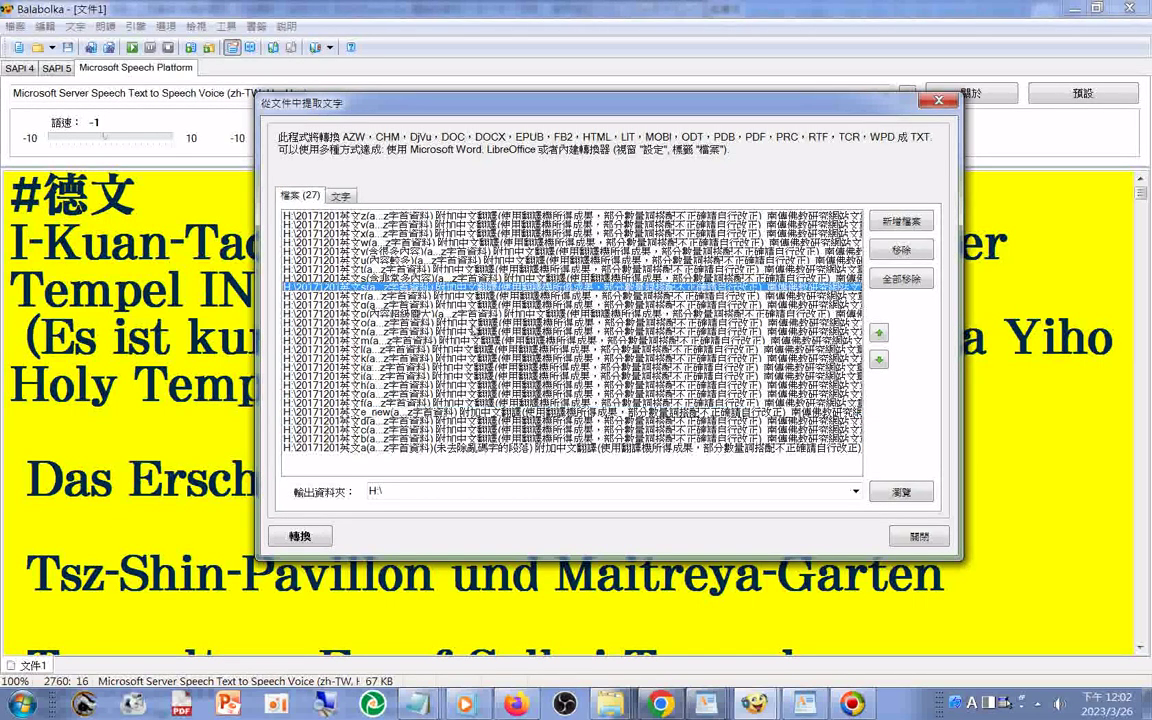
click(902, 250)
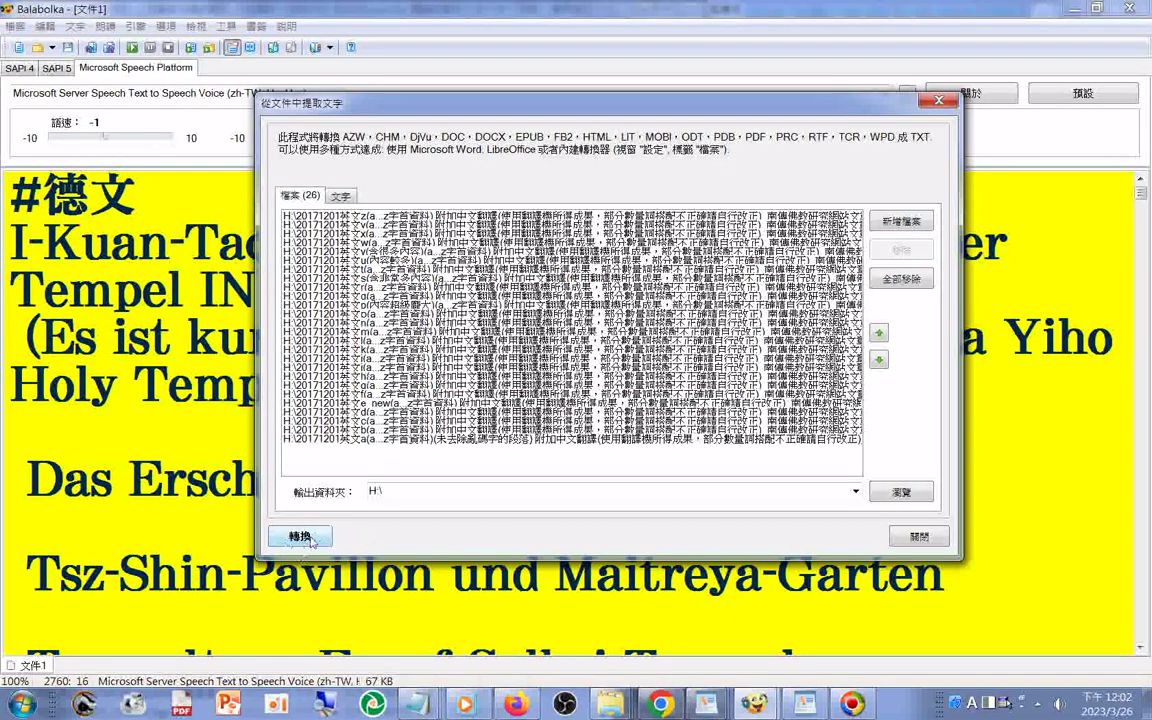
click(311, 539)
click(343, 198)
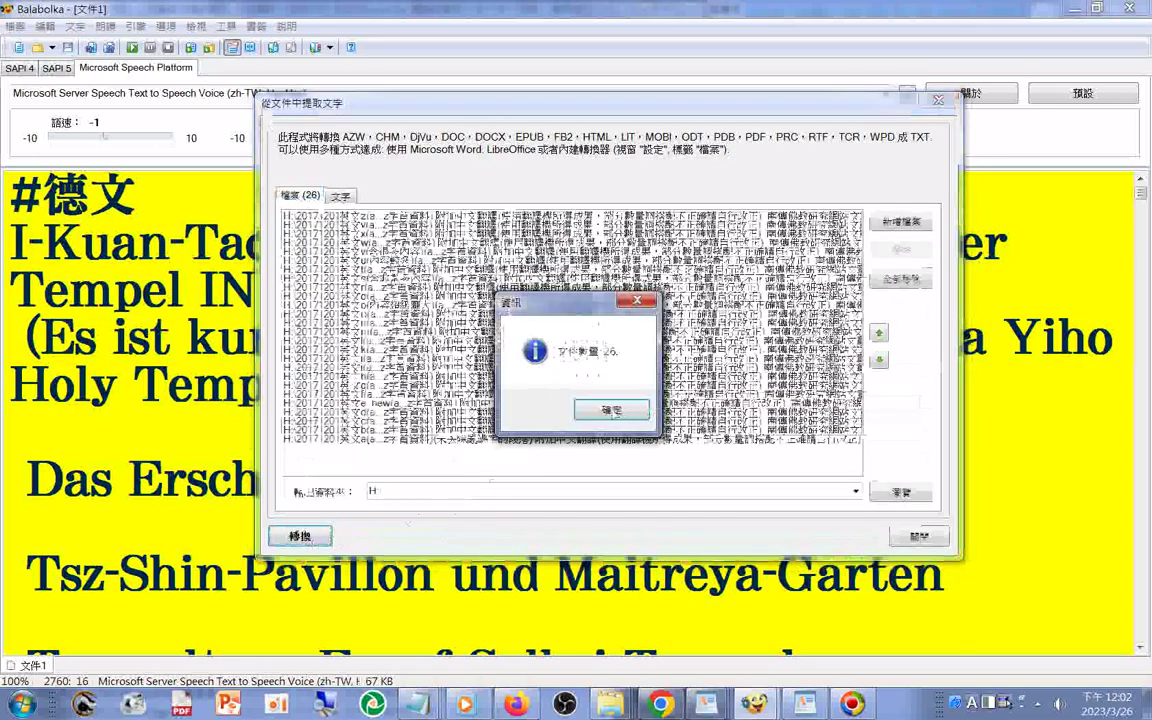
click(611, 409)
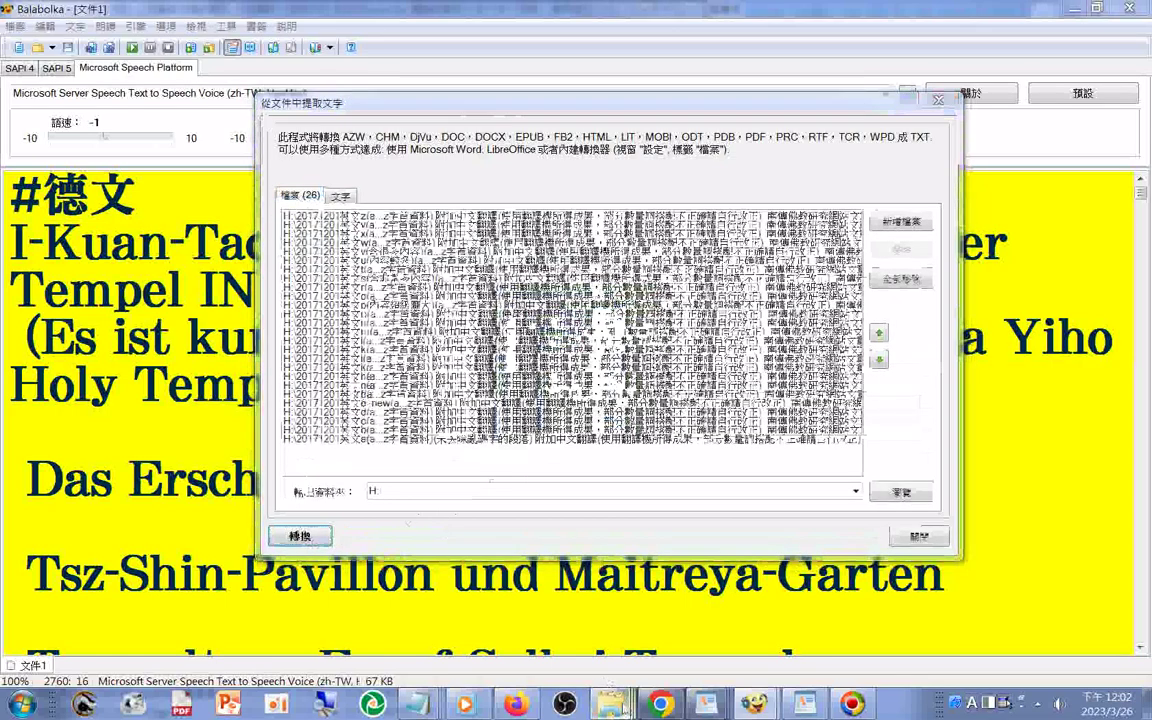
- Open 20230326.txt from the H: drive in WordPad and skim the merged text from its beginning to near its end
mouse_move(611, 705)
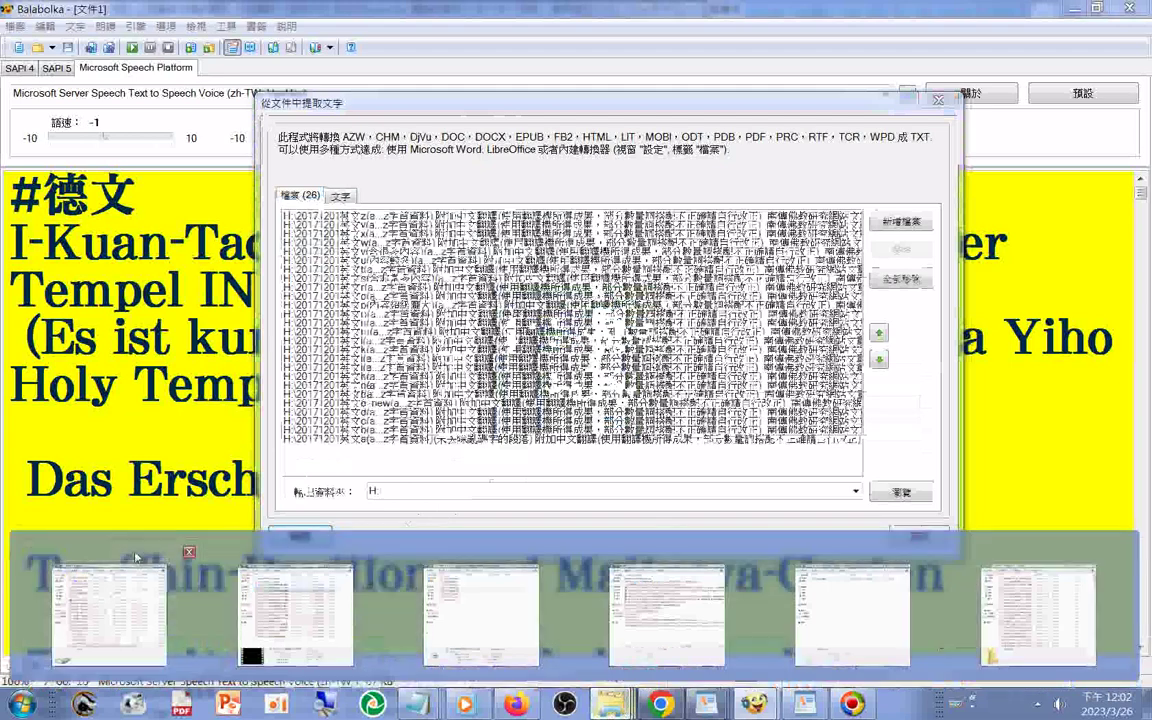
click(136, 557)
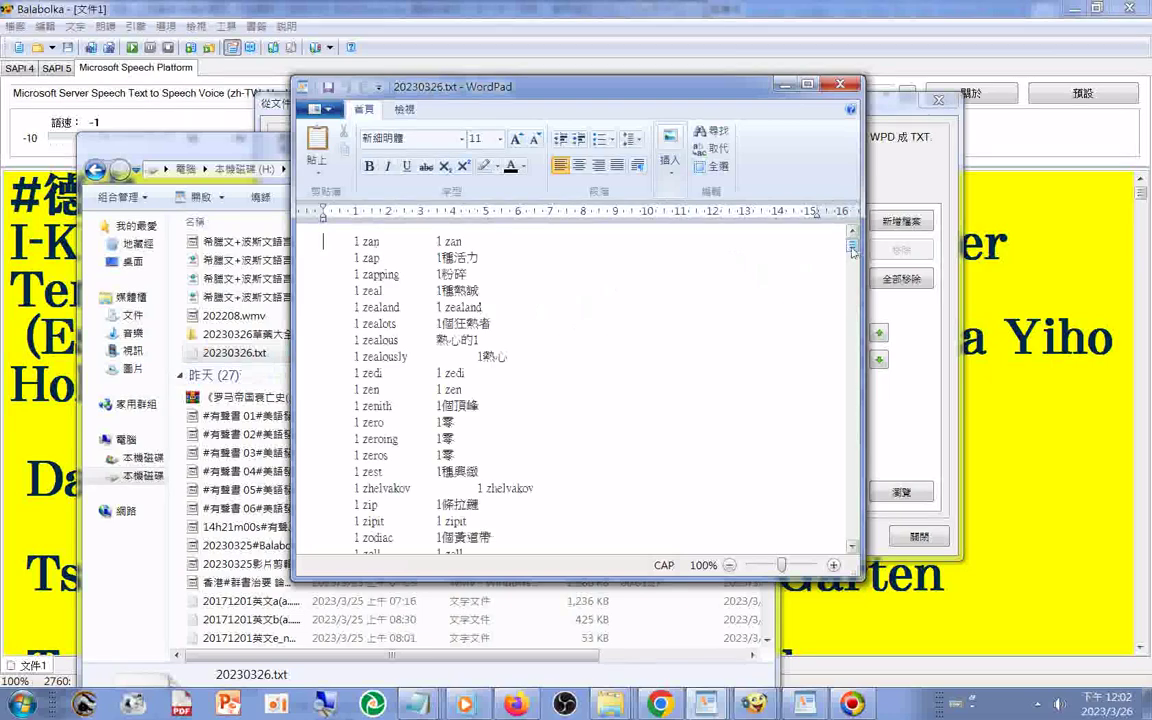
drag(852, 245, 760, 500)
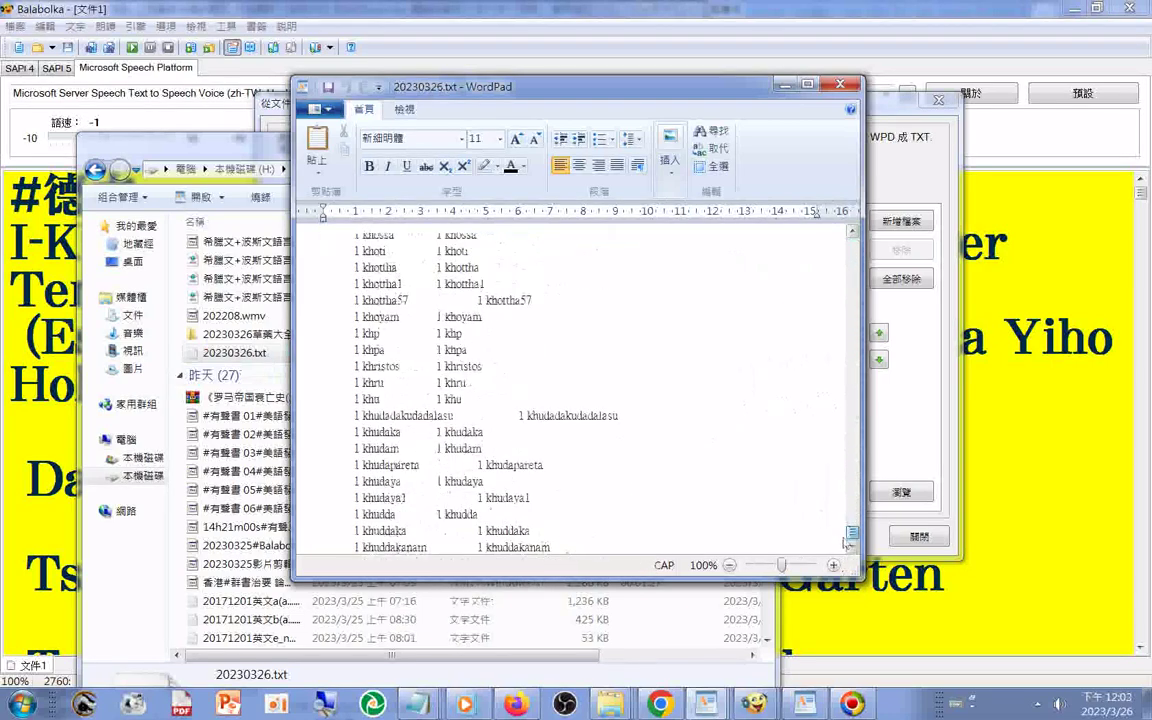
drag(852, 540, 852, 525)
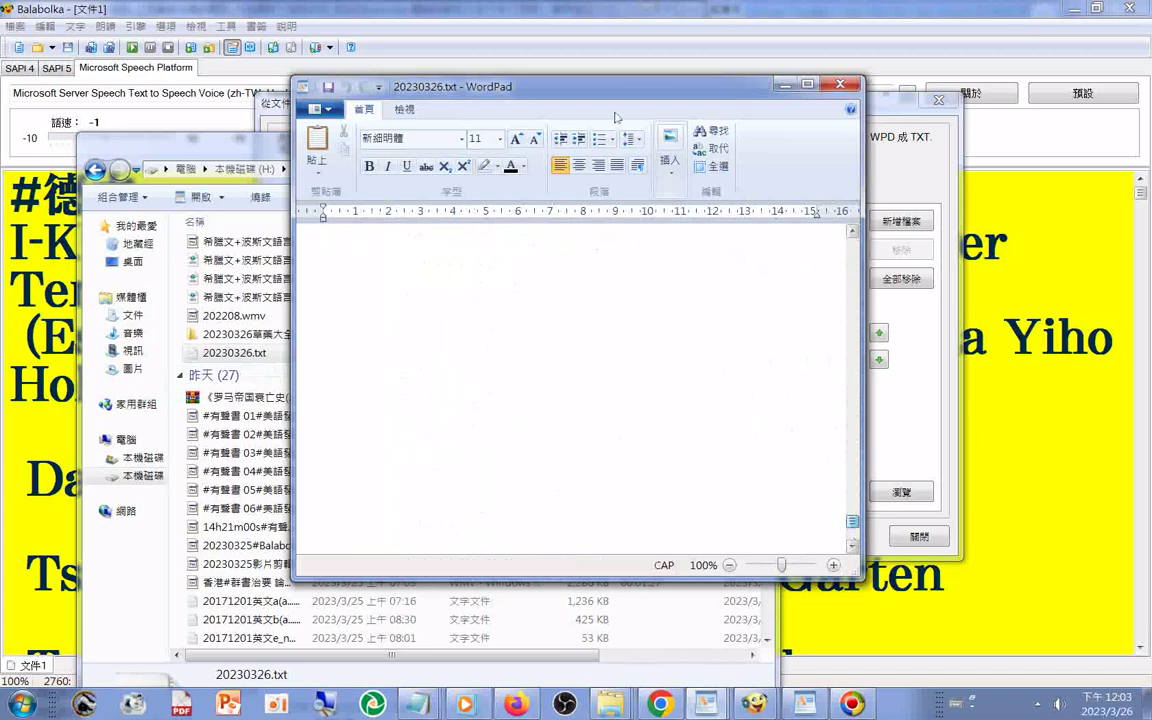
- Move the WordPad window aside to check the details of 20230326.txt in the H: folder, and return to the document
drag(615, 117, 743, 90)
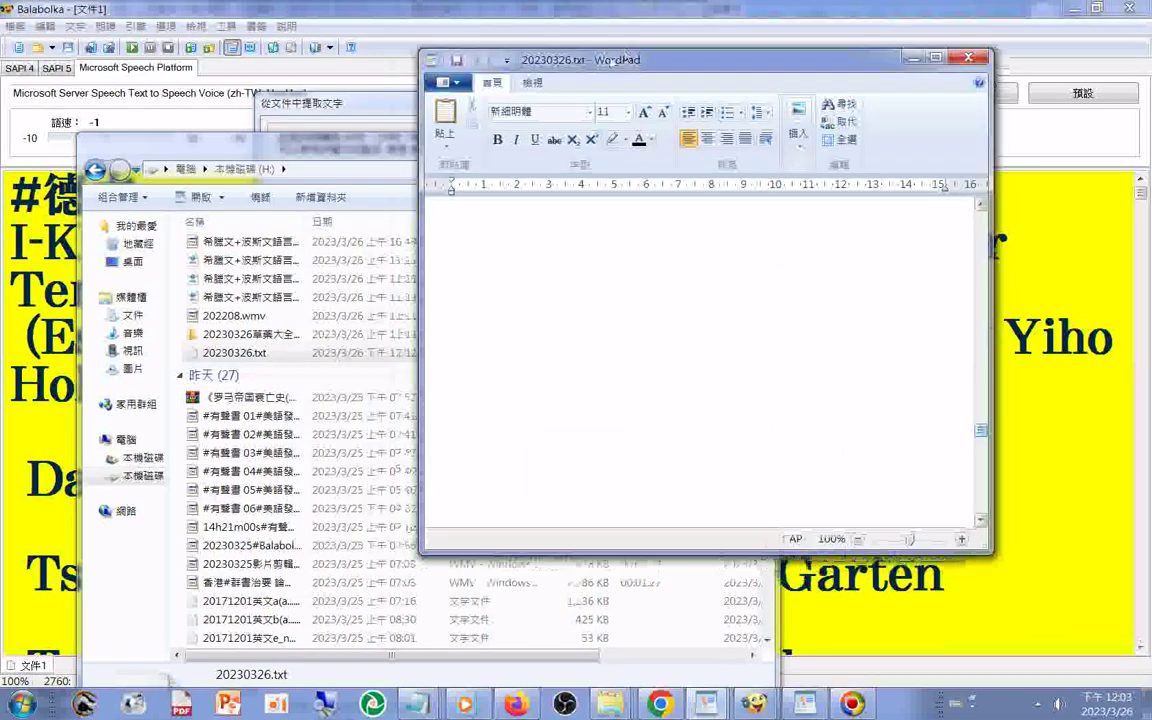
click(247, 358)
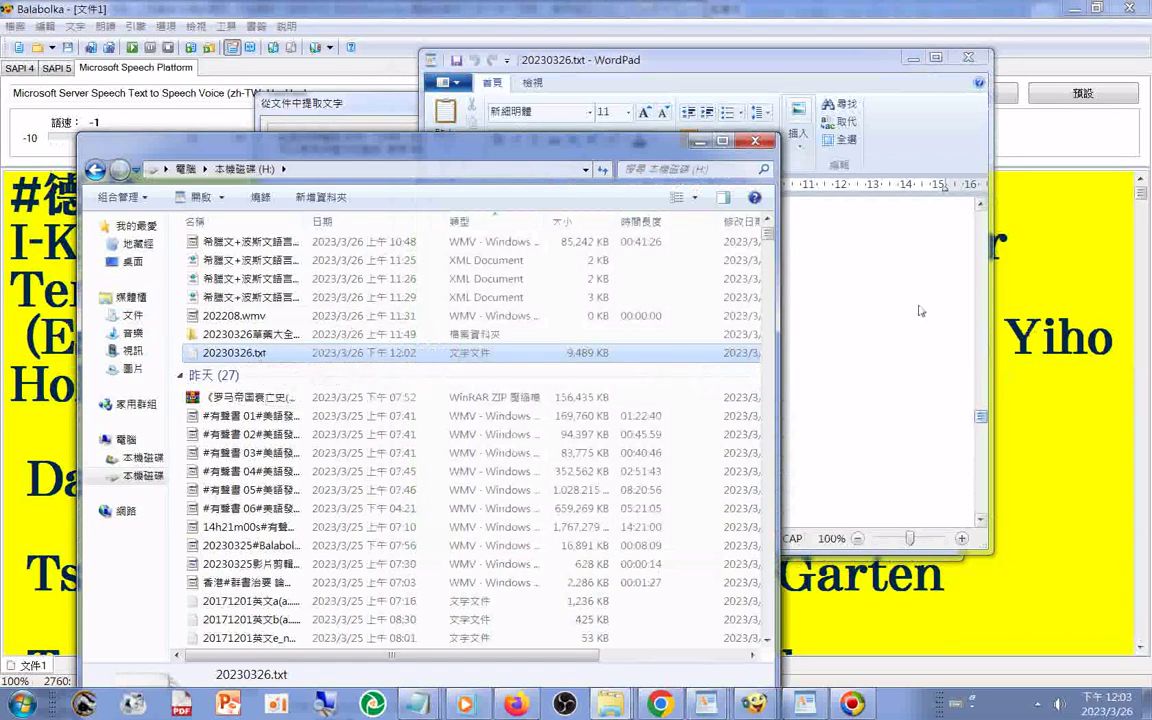
click(882, 188)
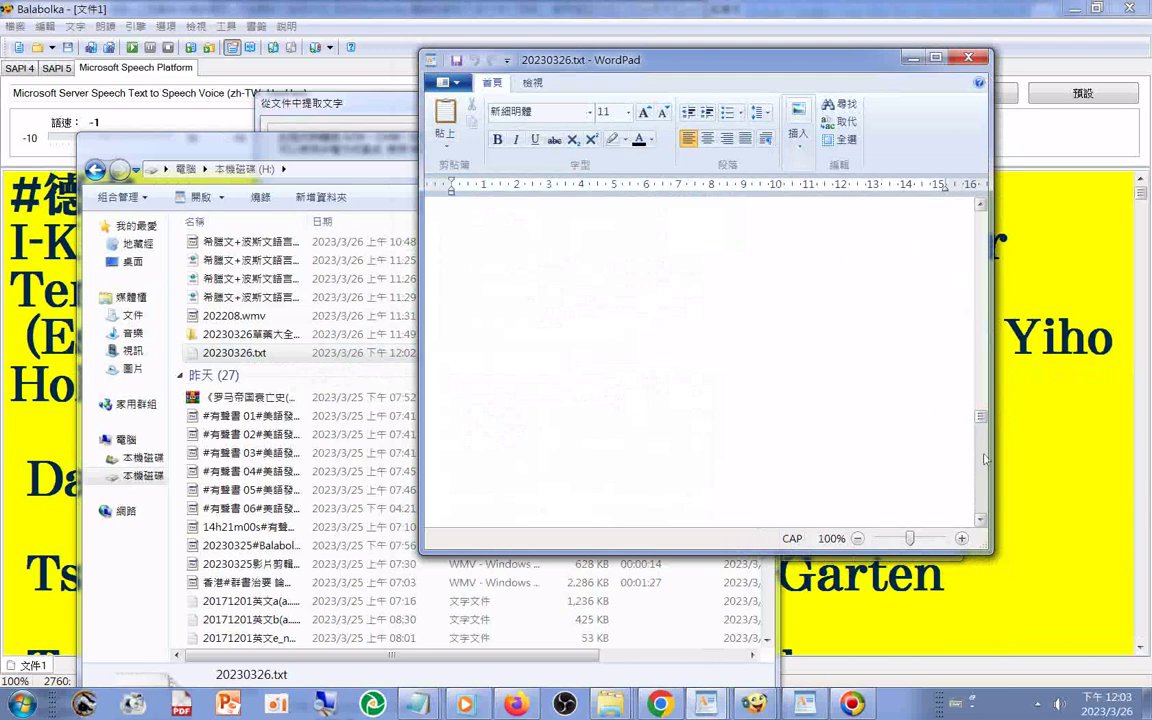
- Maximize the 20230326.txt document window and go back from the blank area near the end to the word entries
drag(985, 459, 896, 459)
drag(695, 57, 708, 22)
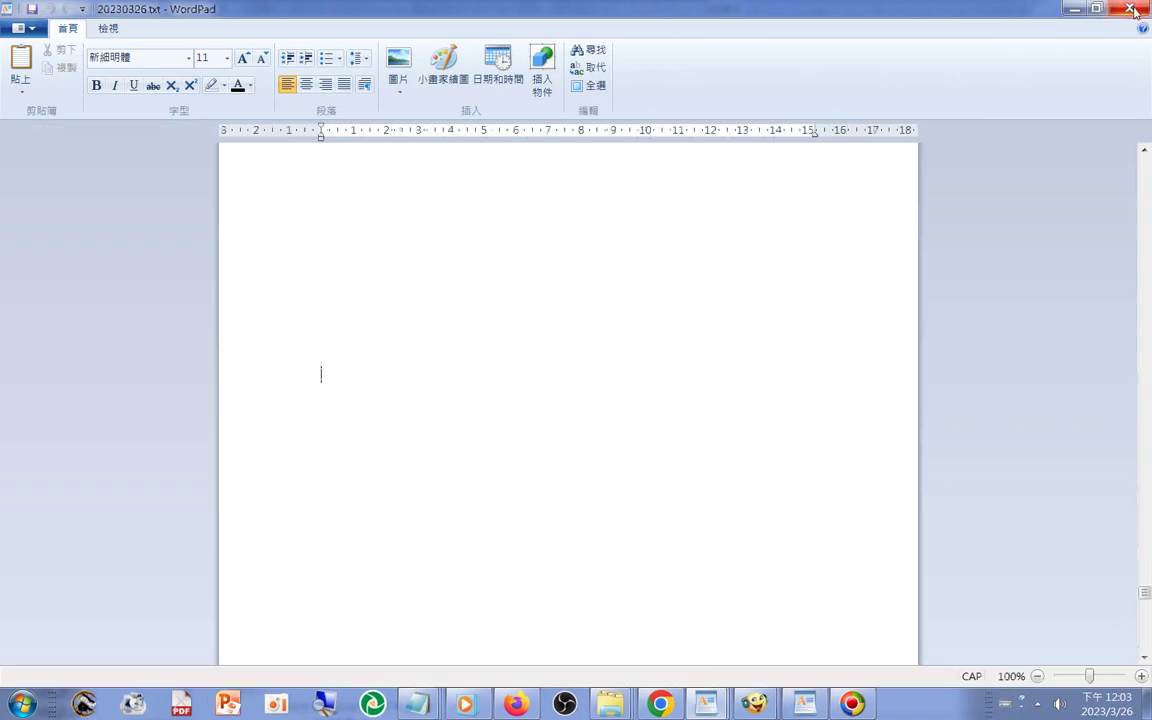
scroll(560, 303, up, 2)
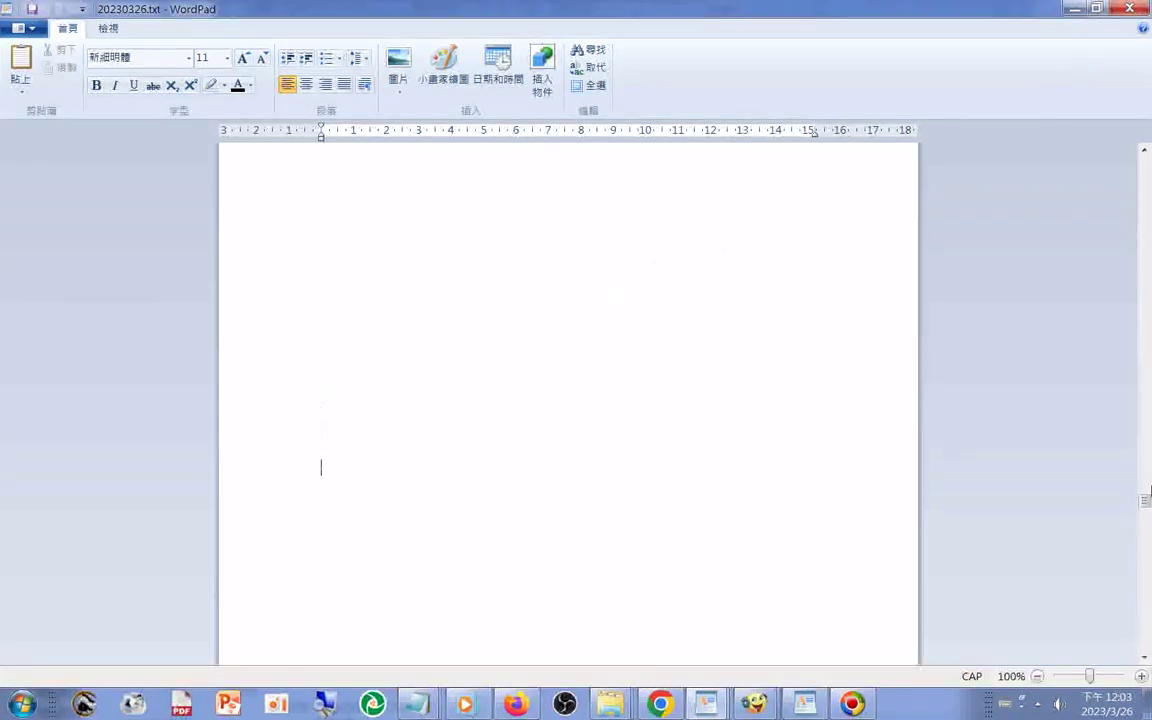
drag(1145, 495, 1147, 335)
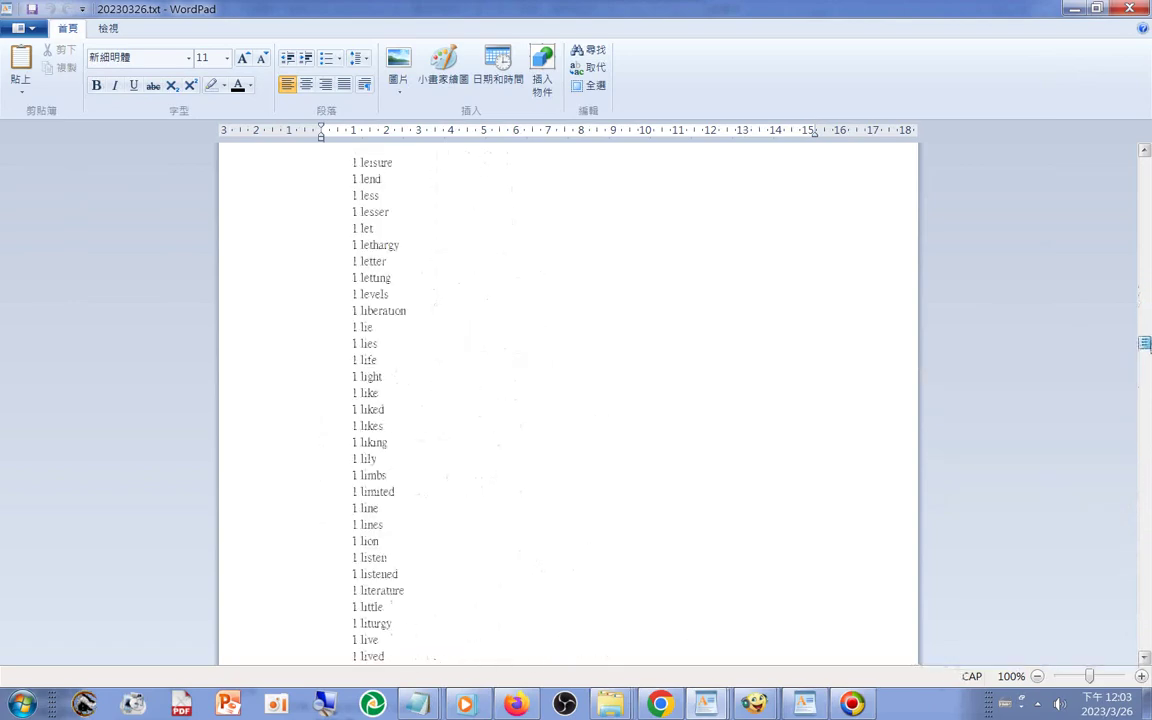
mouse_move(1145, 343)
mouse_down()
mouse_move(1145, 354)
mouse_move(1120, 182)
mouse_move(1141, 343)
mouse_up()
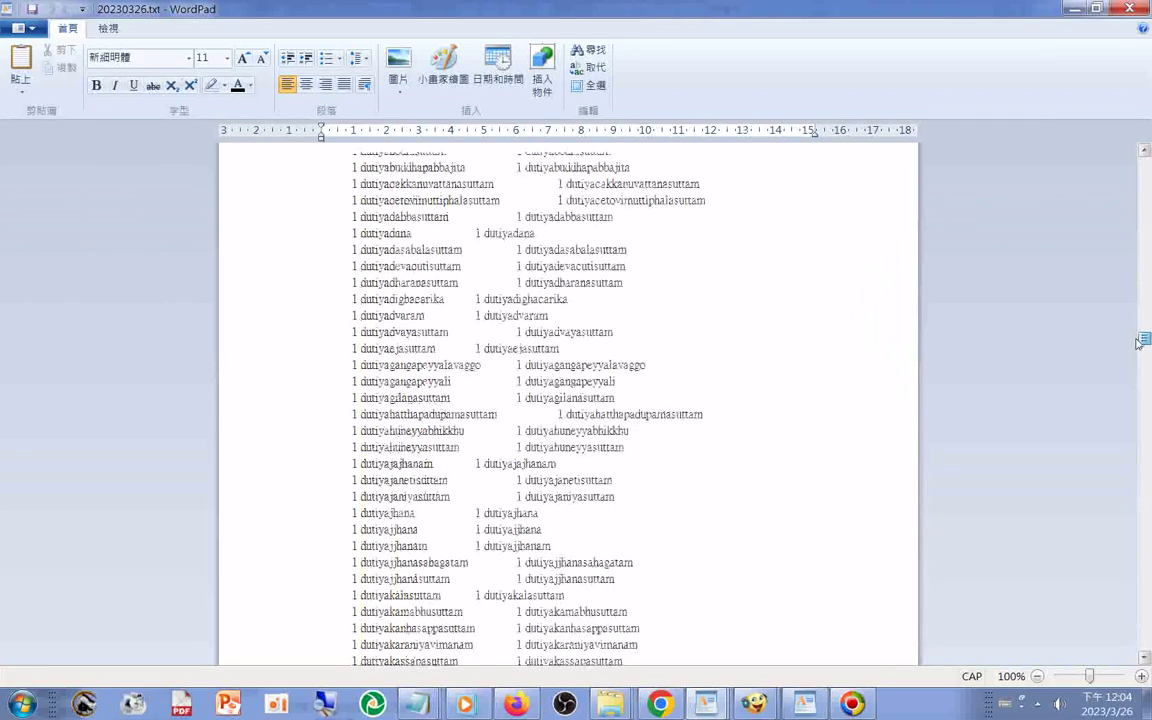
- Examine the merged word list from the "dutiya" entries onward, through the transition into the following a and b word entries
scroll(957, 368, down, 6)
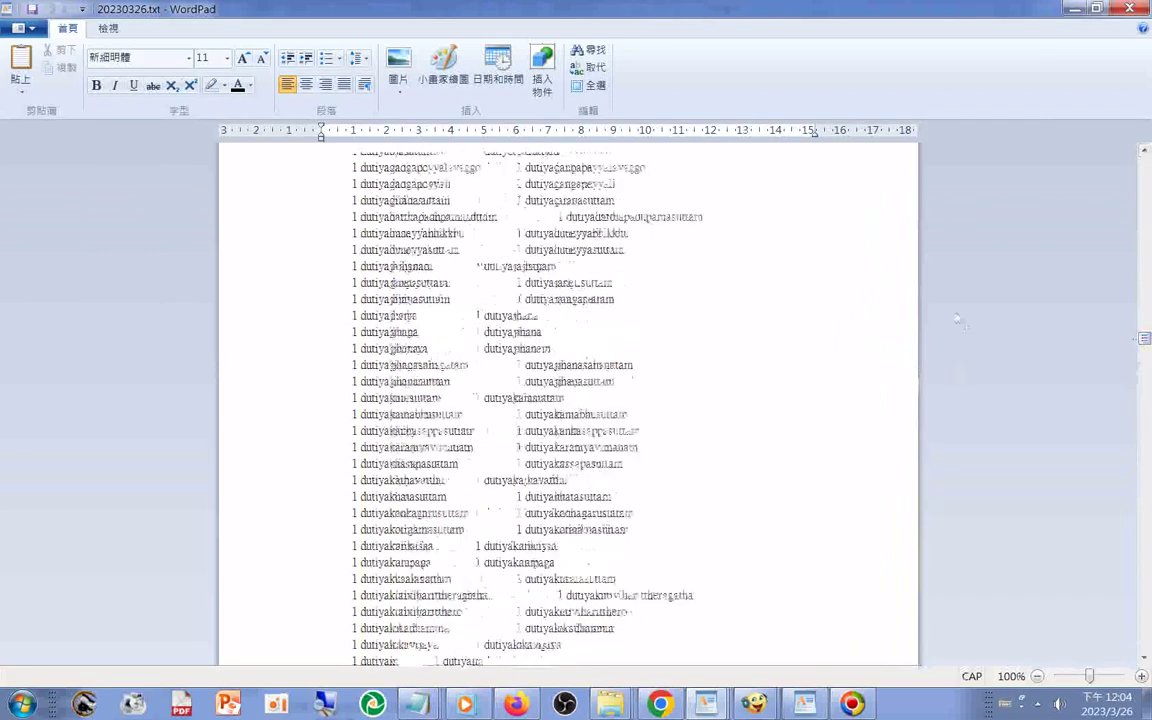
scroll(889, 424, down, 2)
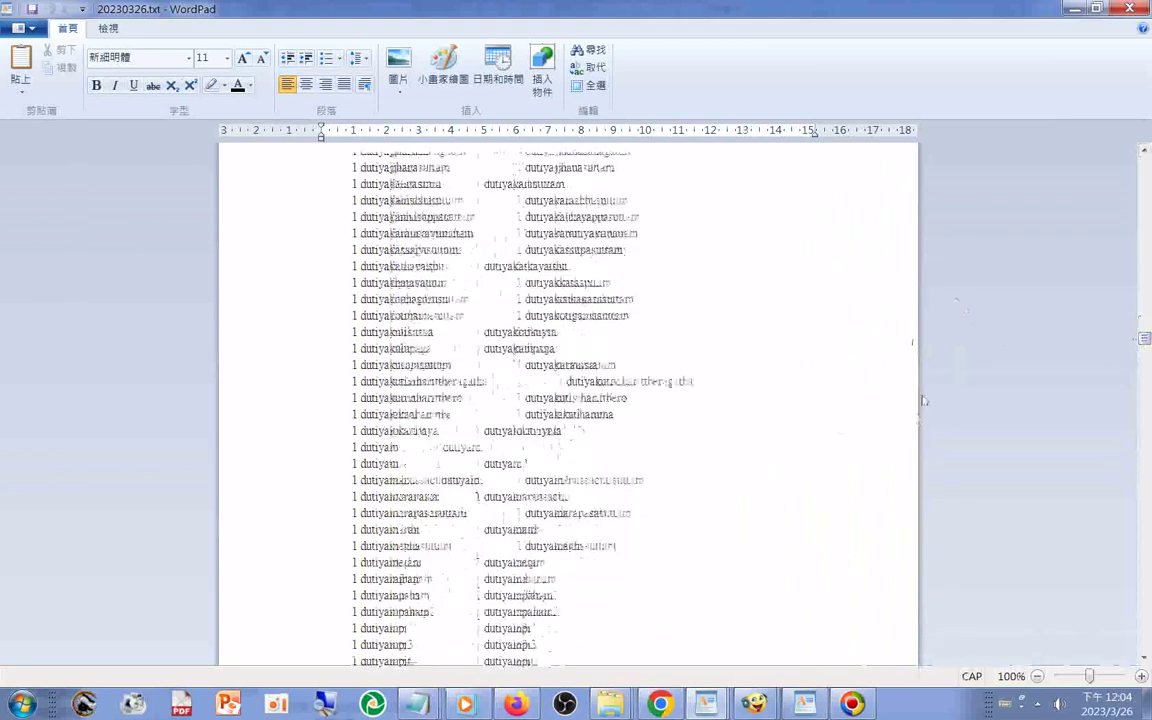
scroll(924, 400, down, 20)
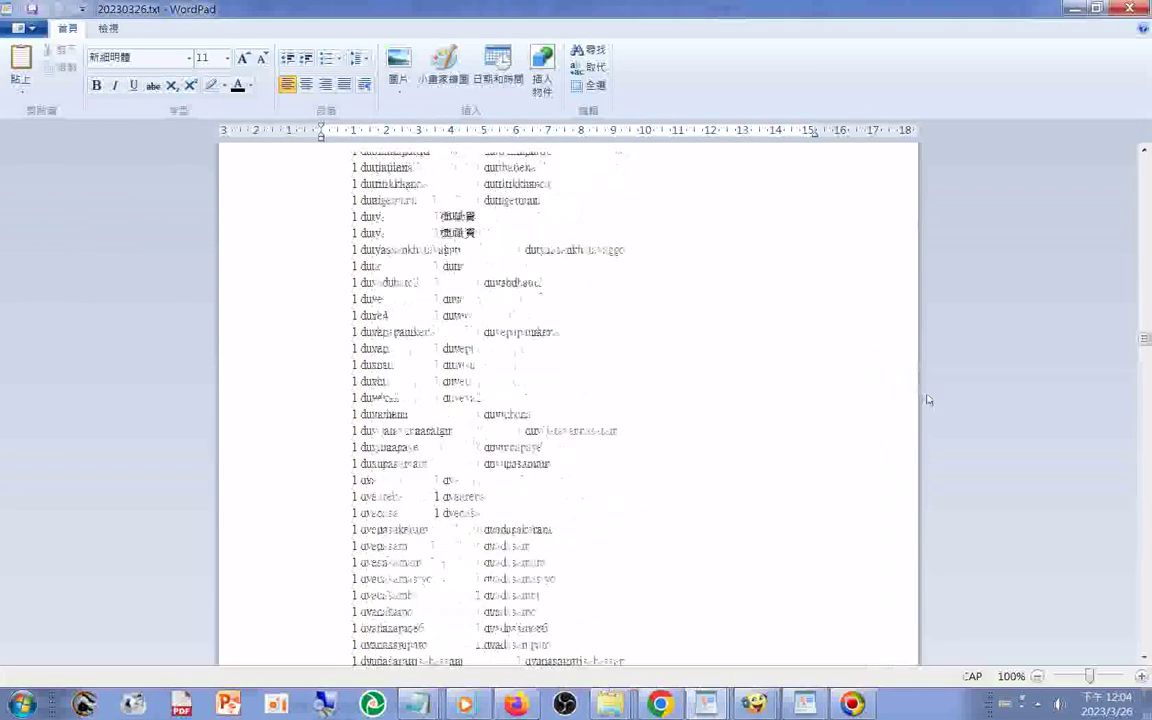
scroll(926, 399, down, 20)
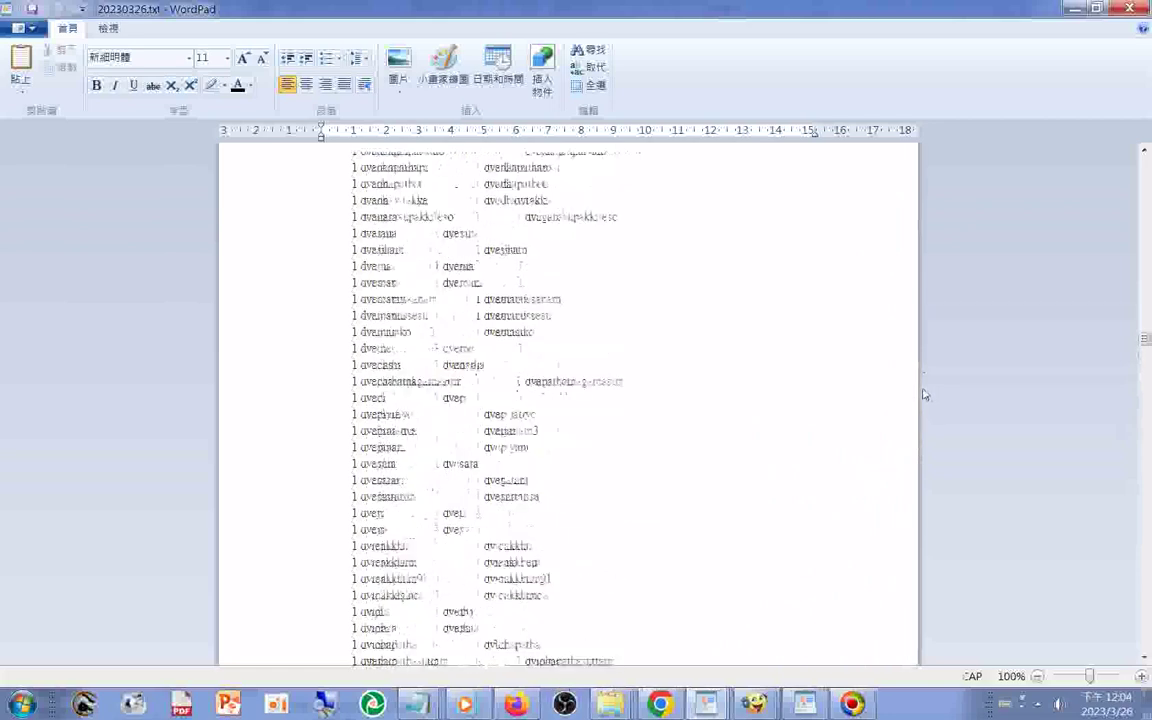
scroll(925, 394, down, 20)
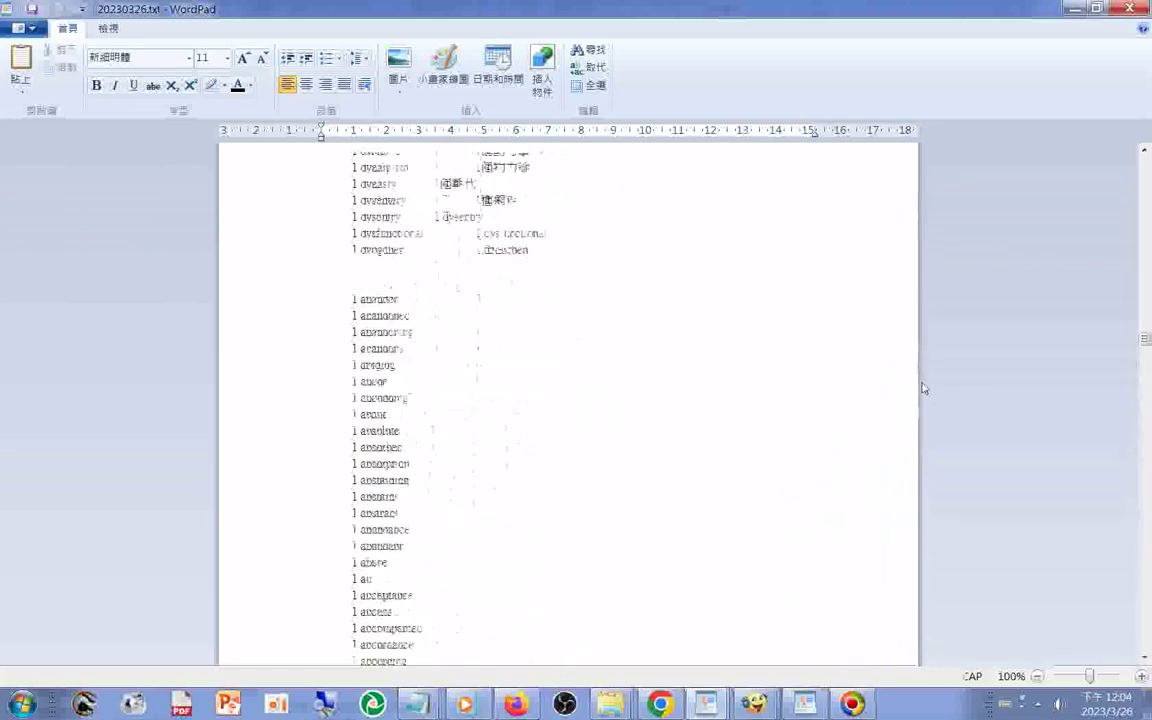
scroll(924, 386, down, 5)
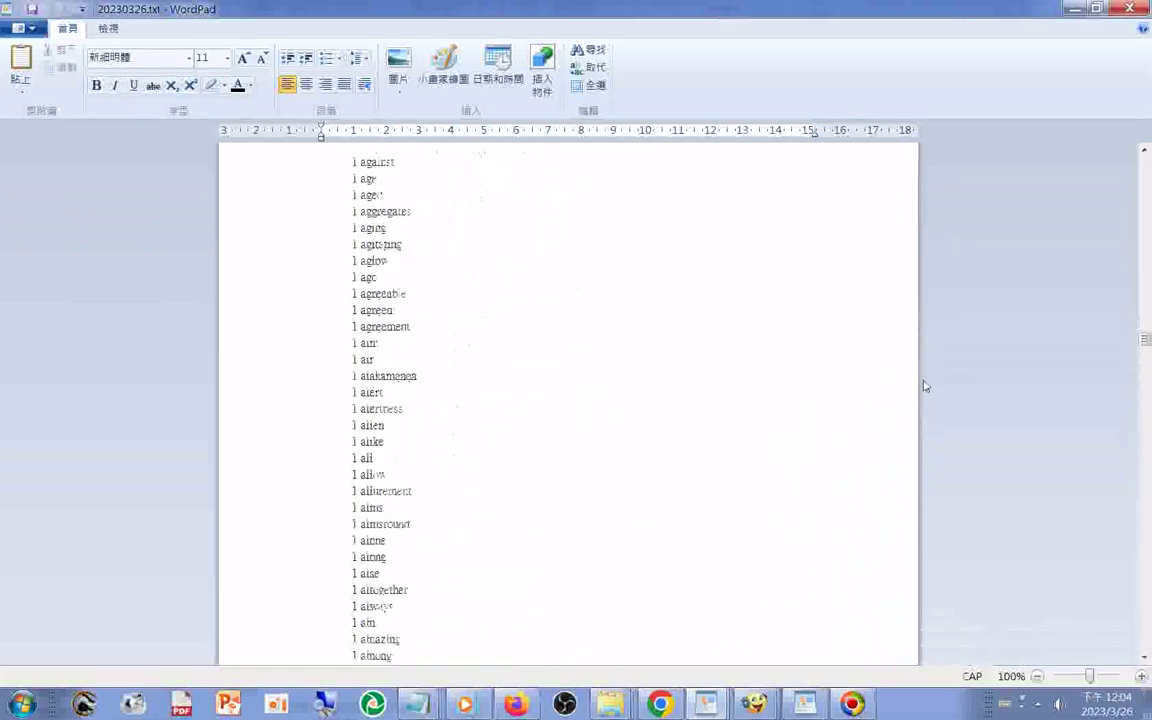
scroll(925, 386, down, 2)
scroll(925, 385, down, 8)
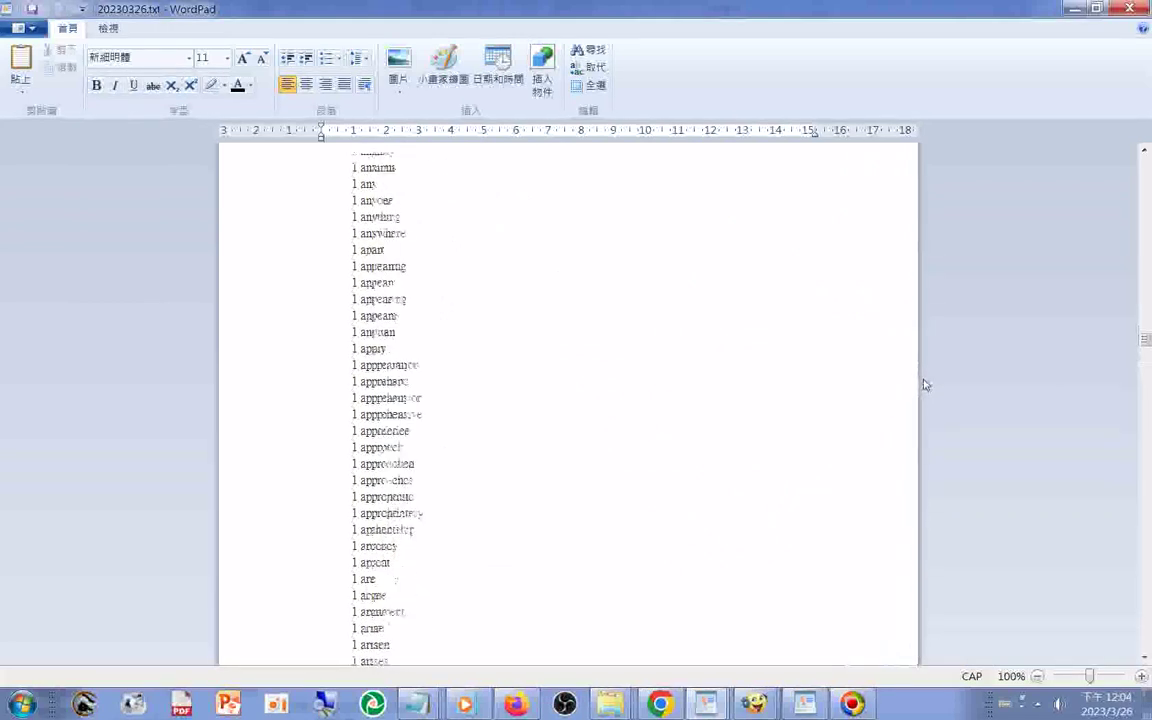
scroll(925, 385, down, 4)
scroll(925, 385, down, 15)
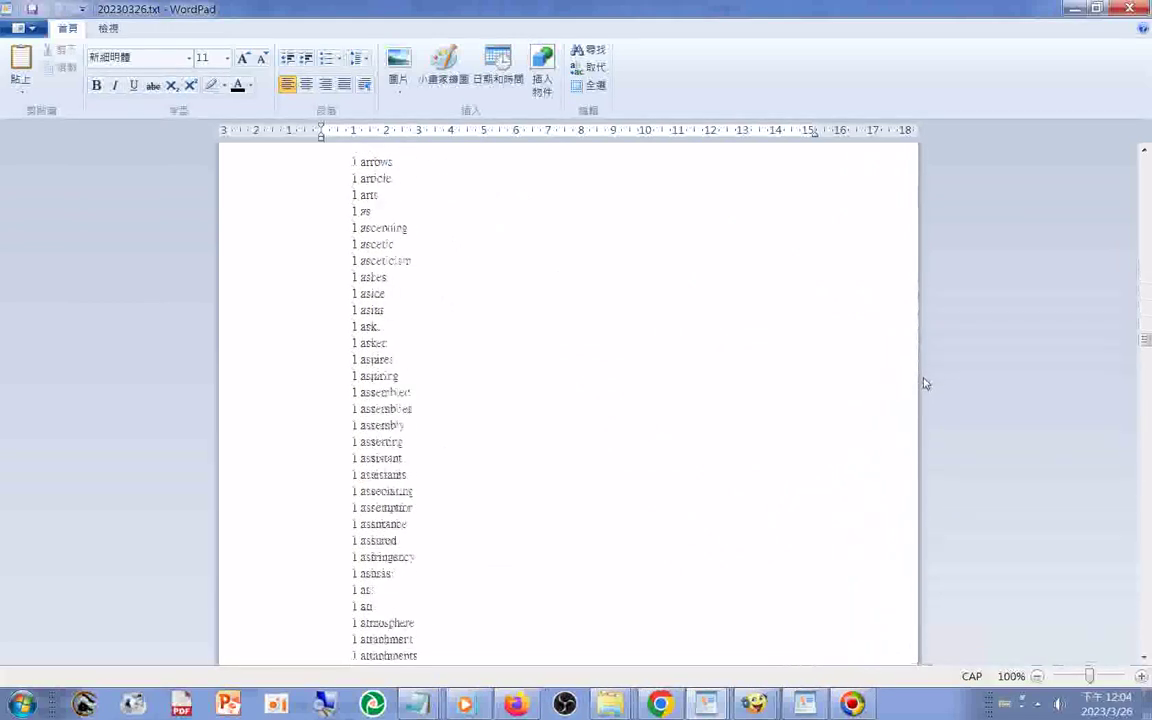
scroll(925, 382, down, 3)
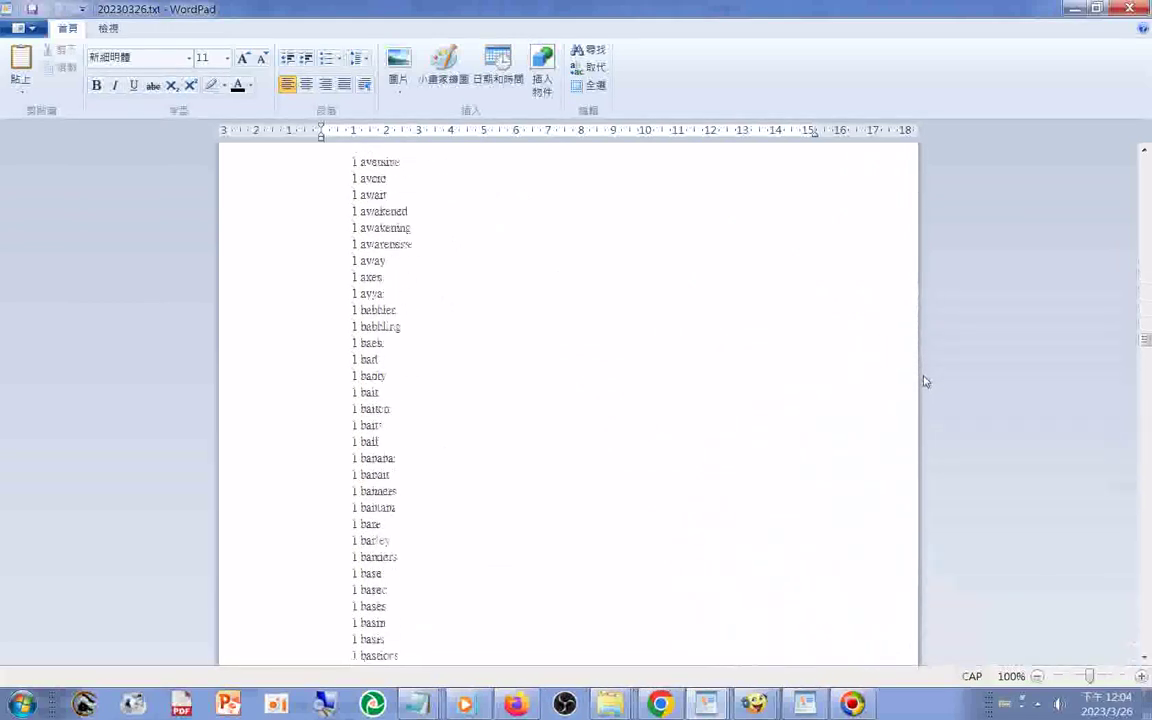
scroll(924, 382, down, 12)
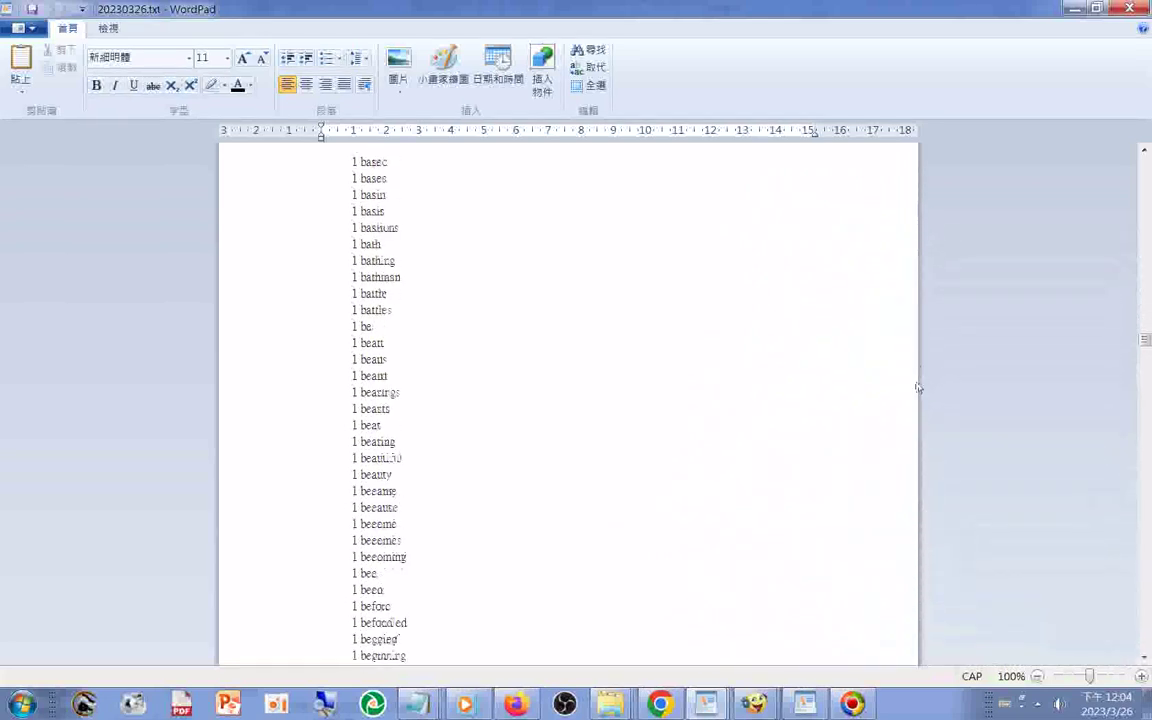